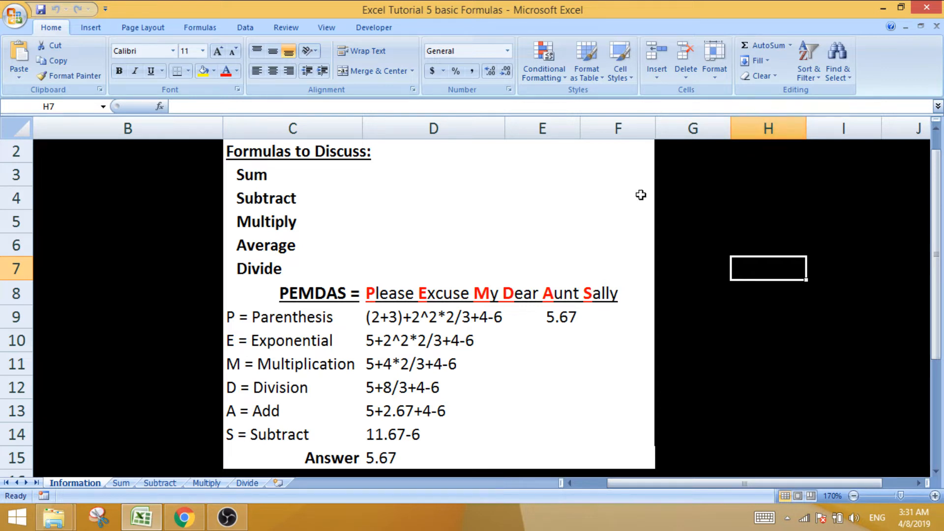
Step: Examine the list of formulas to discuss and the meaning of each PEMDAS letter in column C
{"action": "left_click_drag", "start_coordinate": [268, 174], "coordinate": [268, 266]}
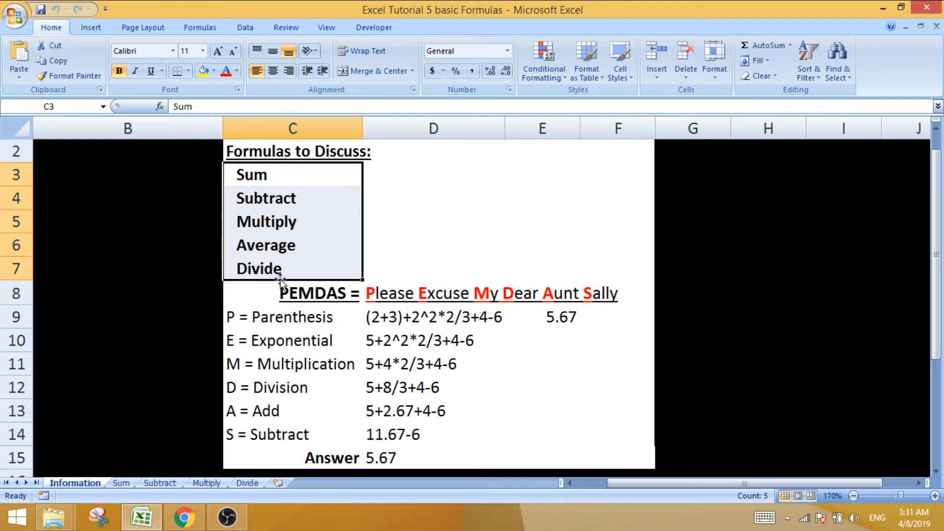
{"action": "left_click", "coordinate": [290, 293]}
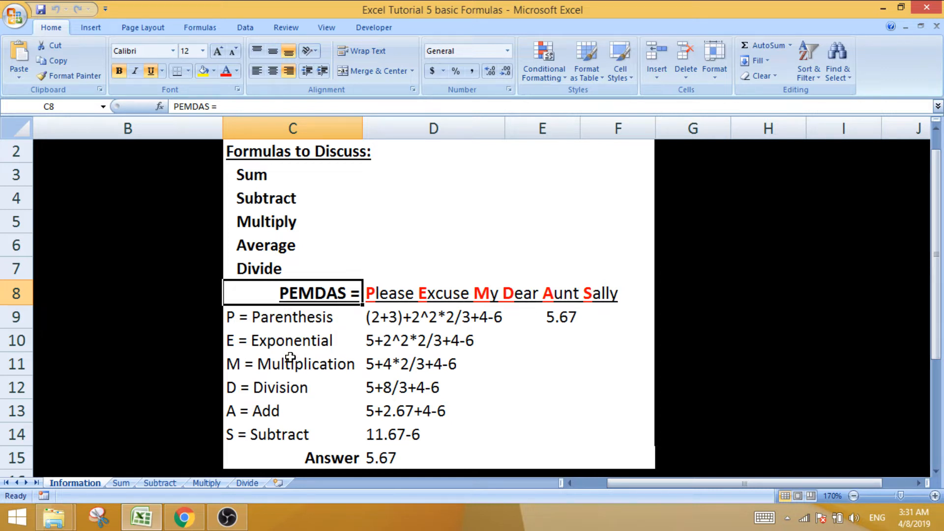
{"action": "left_click", "coordinate": [291, 320]}
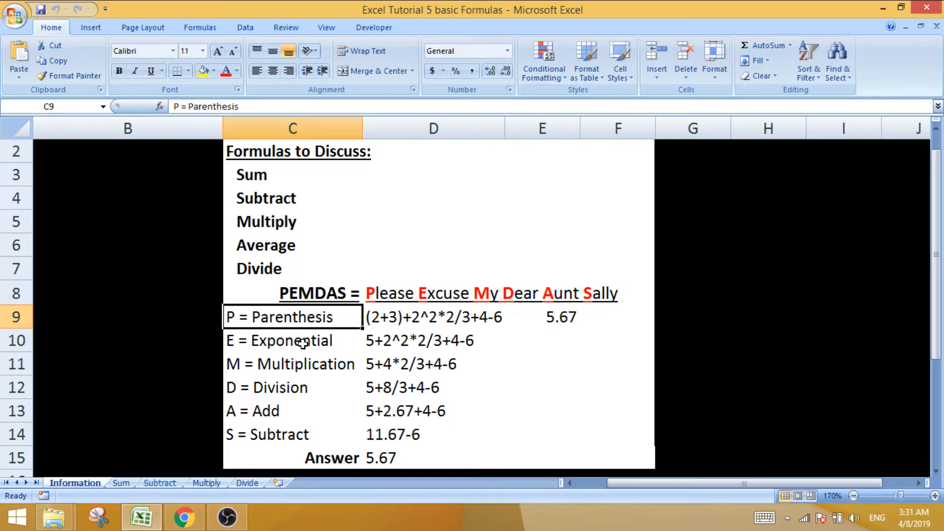
{"action": "left_click", "coordinate": [303, 344]}
{"action": "left_click", "coordinate": [301, 366]}
{"action": "left_click", "coordinate": [300, 389]}
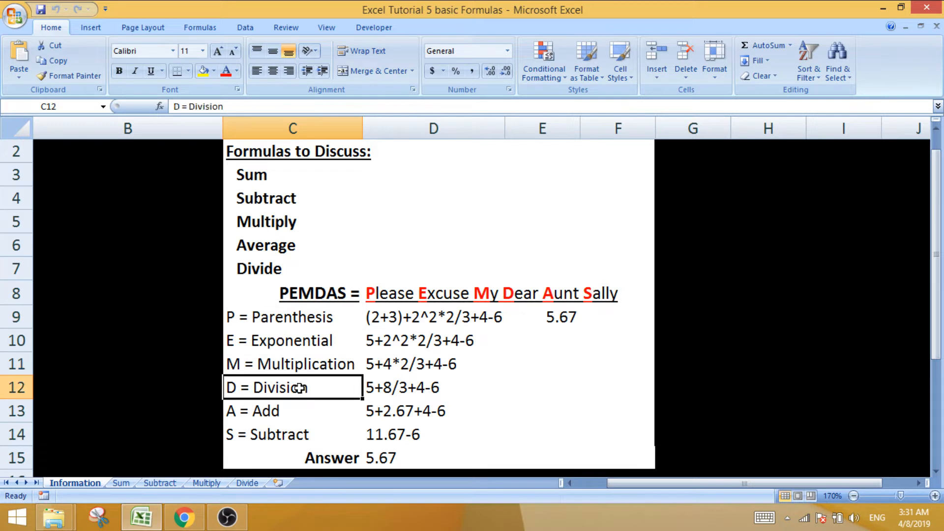
{"action": "left_click", "coordinate": [283, 416]}
{"action": "left_click", "coordinate": [284, 436]}
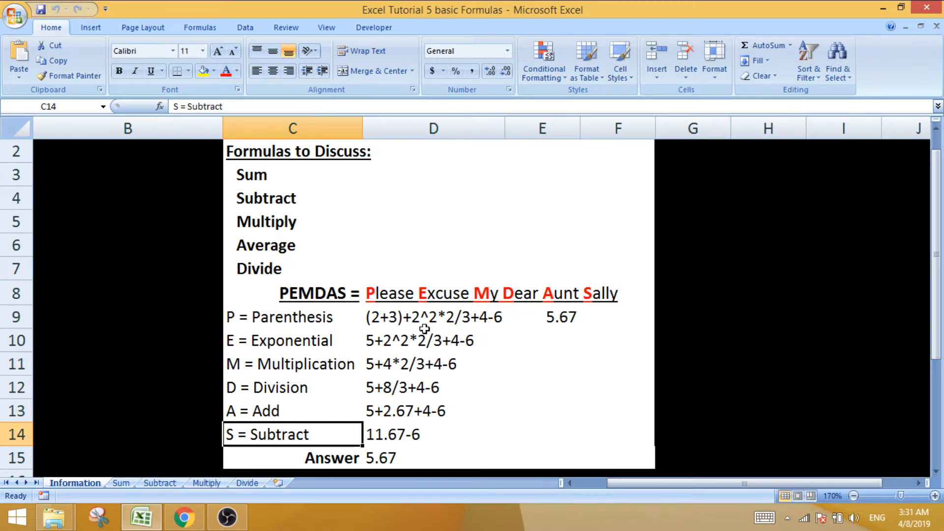
Step: Examine the worked order-of-operations example in D9:D15 and the equivalent formula in cell E9
{"action": "left_click_drag", "start_coordinate": [428, 323], "coordinate": [430, 430]}
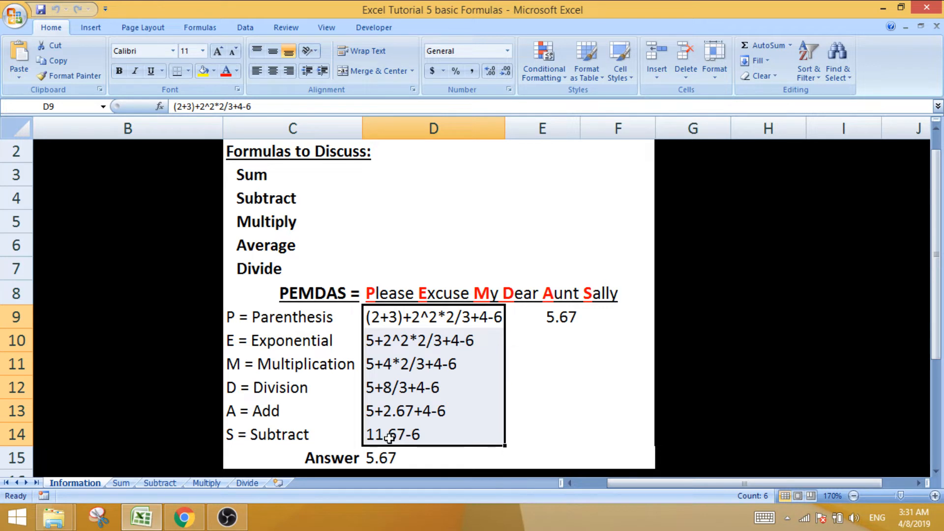
{"action": "left_click", "coordinate": [387, 455]}
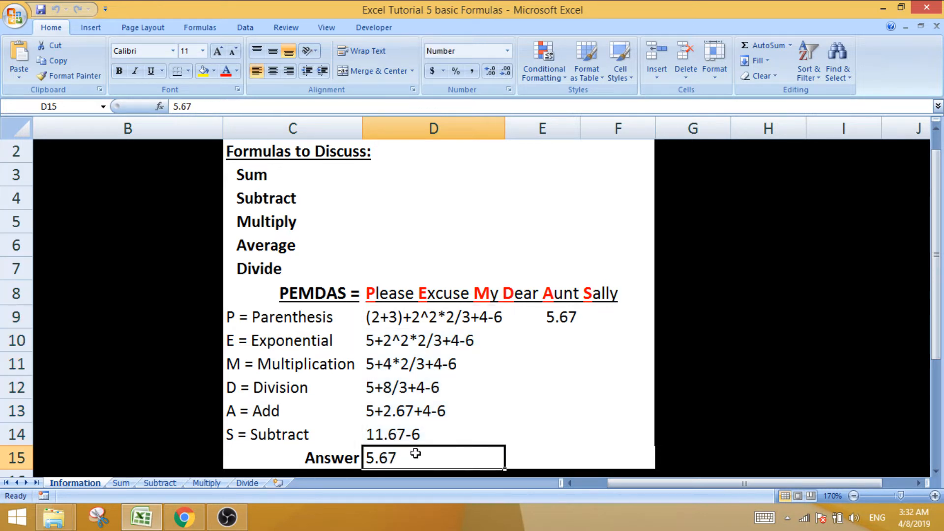
{"action": "left_click", "coordinate": [557, 319]}
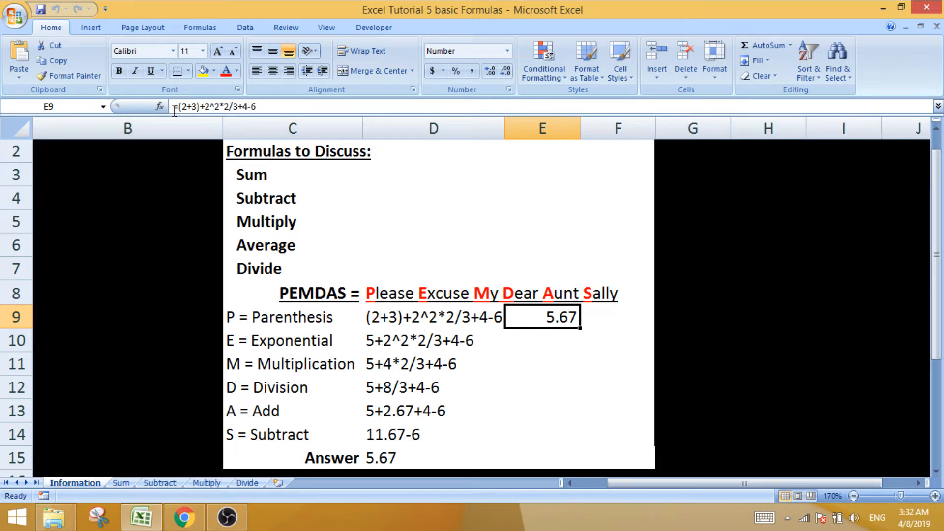
{"action": "left_click", "coordinate": [536, 350]}
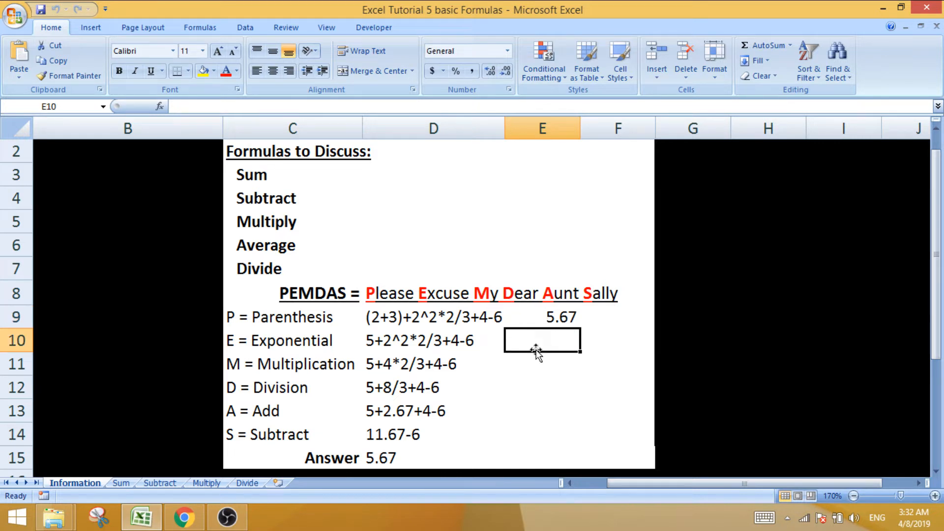
{"action": "left_click", "coordinate": [539, 322]}
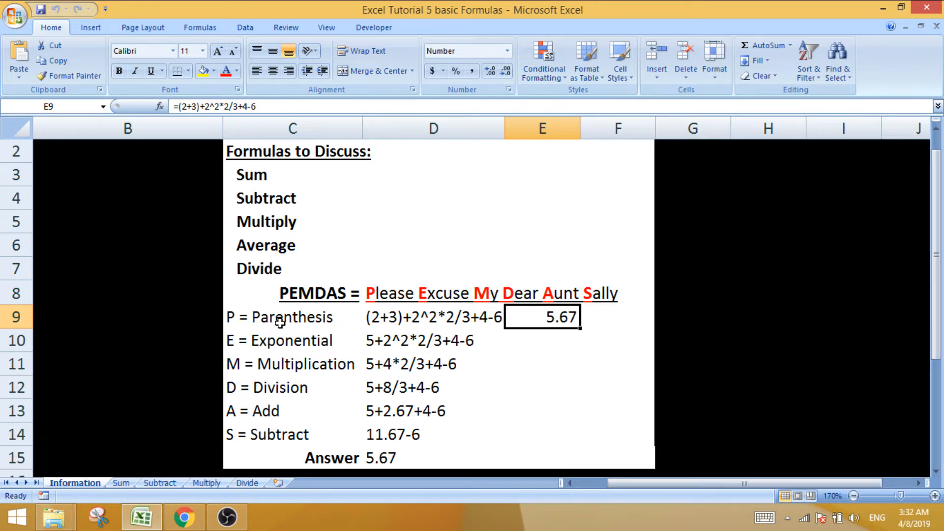
{"action": "left_click_drag", "start_coordinate": [280, 320], "coordinate": [270, 432]}
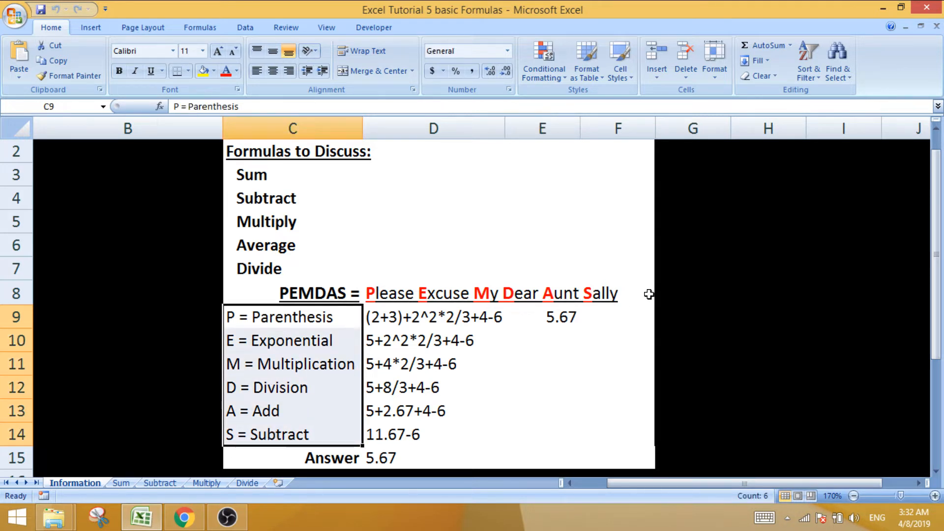
{"action": "left_click", "coordinate": [685, 267]}
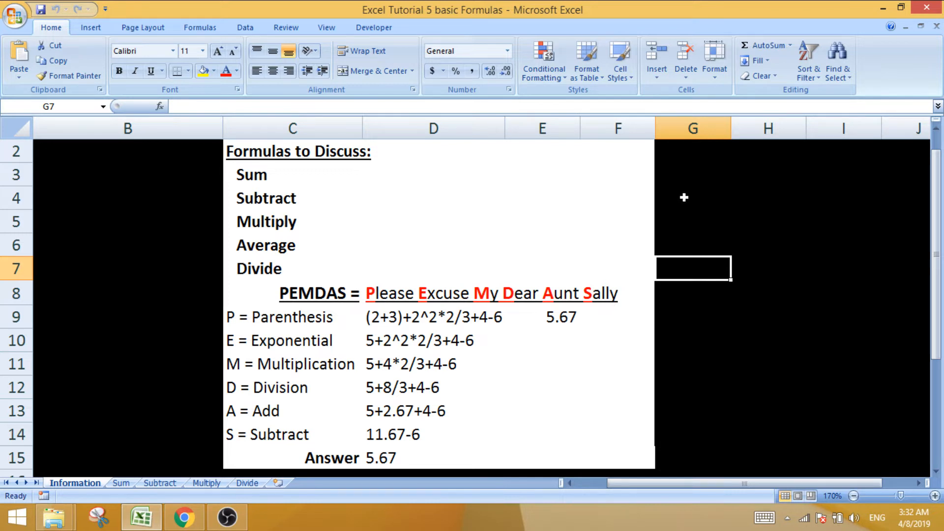
Step: On the Sum sheet, total the order quantities B2:B11 in the Total Qty cell B12 with AutoSum
{"action": "left_click", "coordinate": [121, 484]}
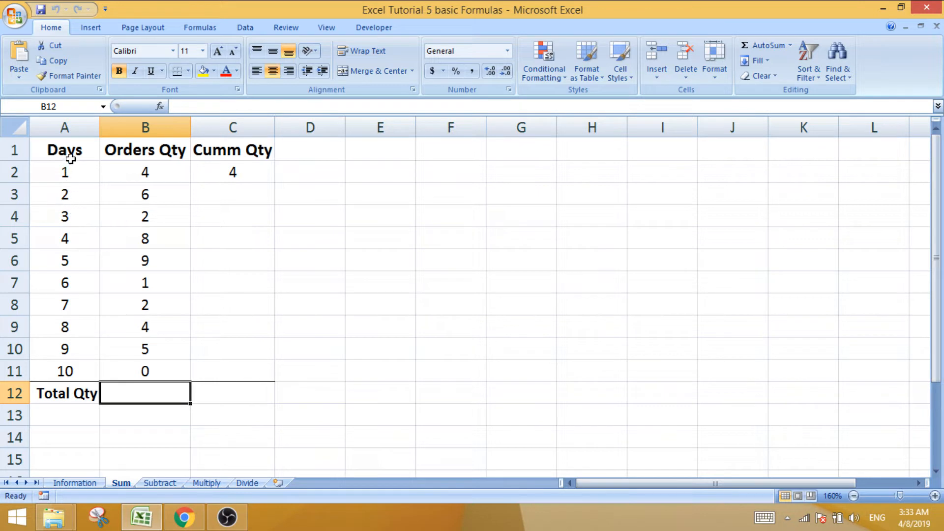
{"action": "left_click_drag", "start_coordinate": [71, 158], "coordinate": [78, 369]}
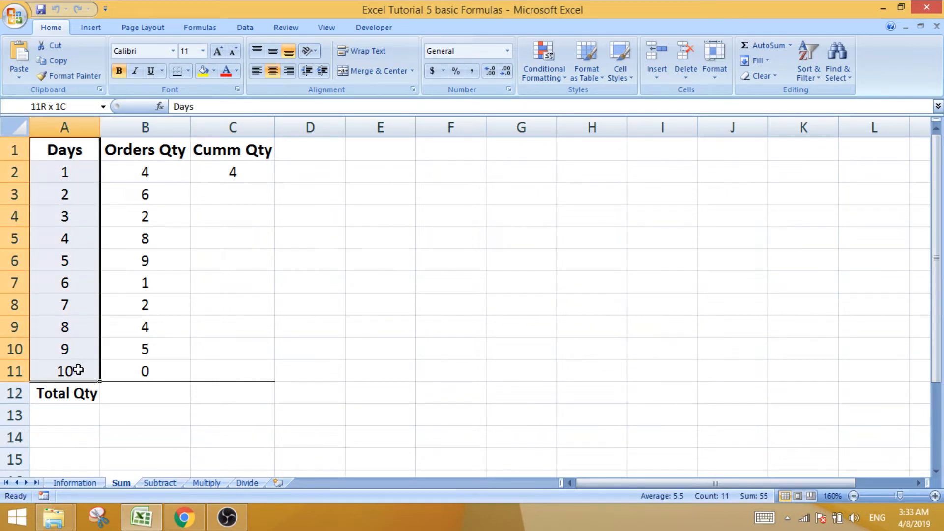
{"action": "left_click", "coordinate": [162, 151]}
{"action": "left_click_drag", "start_coordinate": [162, 151], "coordinate": [154, 367]}
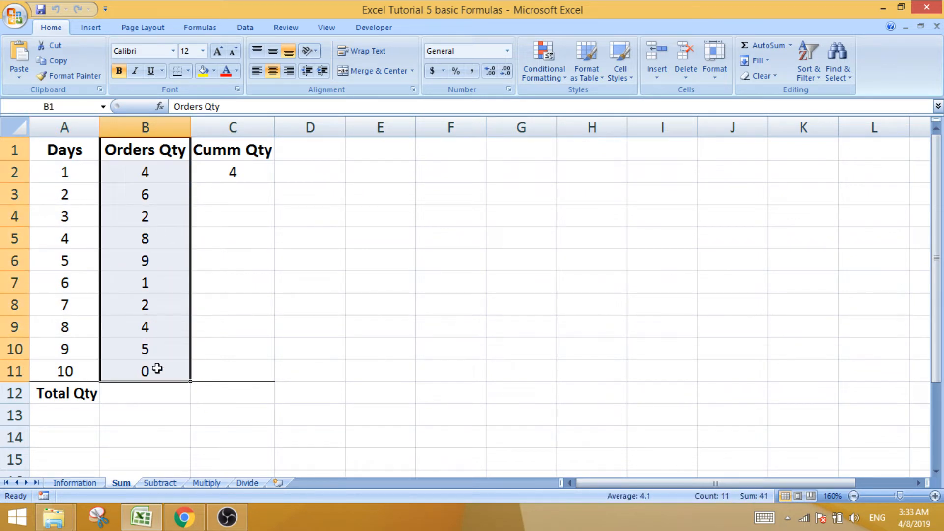
{"action": "left_click", "coordinate": [148, 392]}
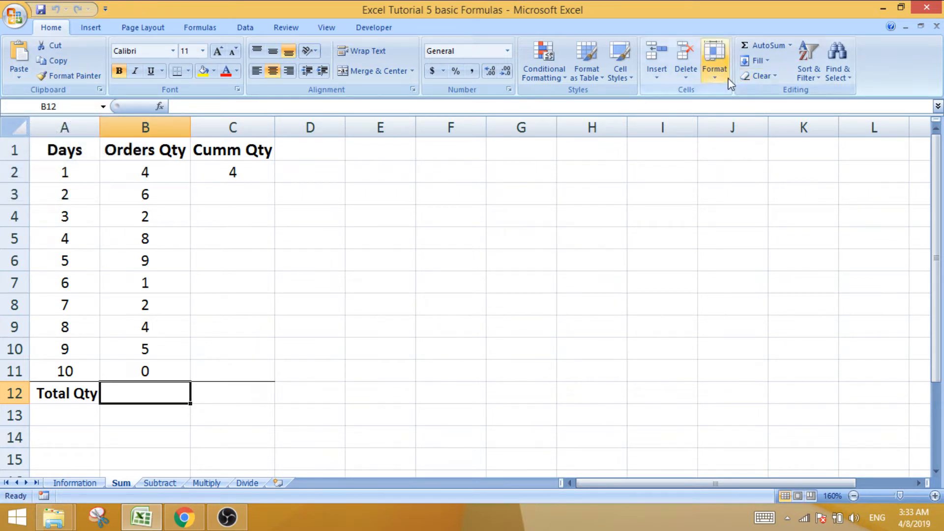
{"action": "left_click", "coordinate": [759, 47]}
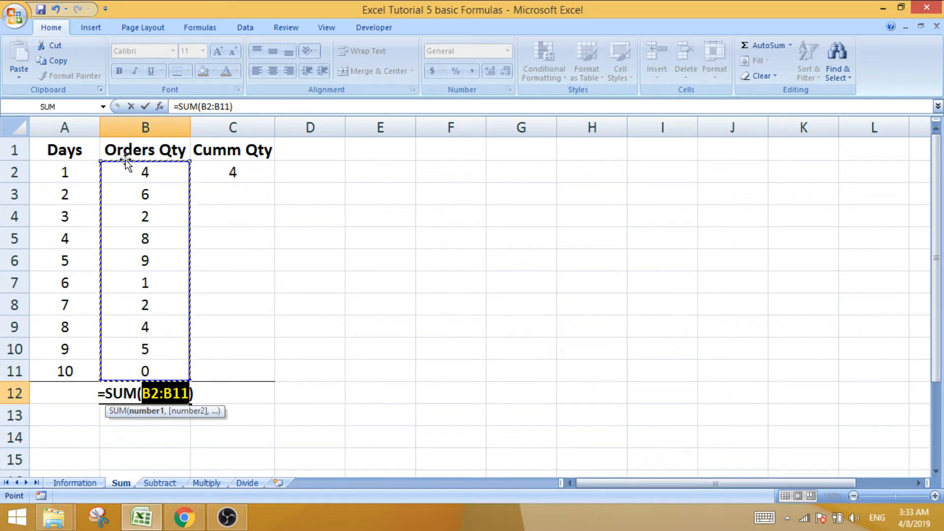
{"action": "key", "text": "Return"}
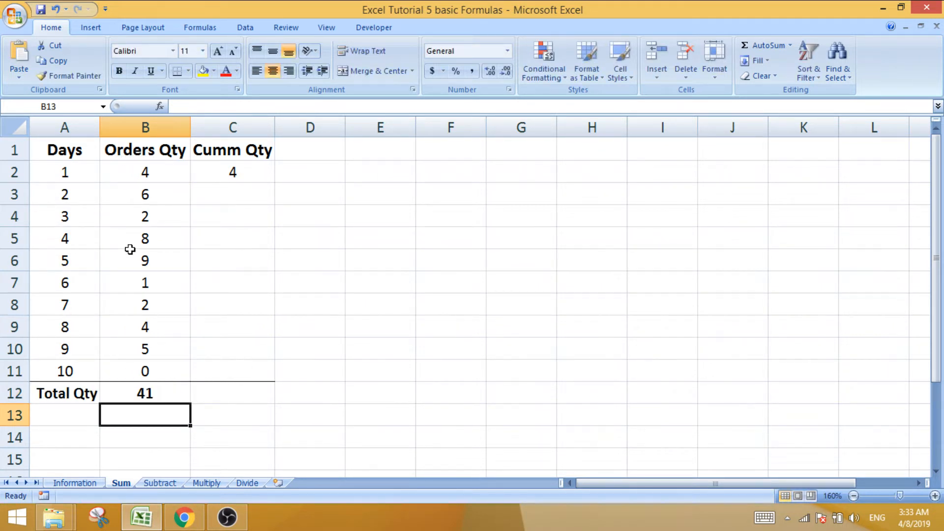
{"action": "left_click", "coordinate": [154, 392]}
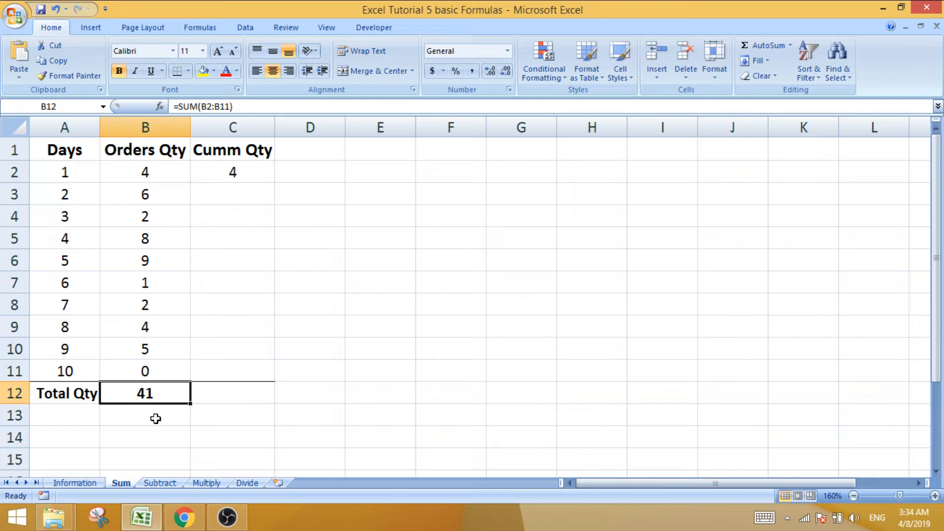
Step: Enter the addition formula =B2+B3+B4+B5+B6+B7+B8+B9+B10+B11 in cell B13, below the Total Qty result
{"action": "left_click", "coordinate": [155, 418]}
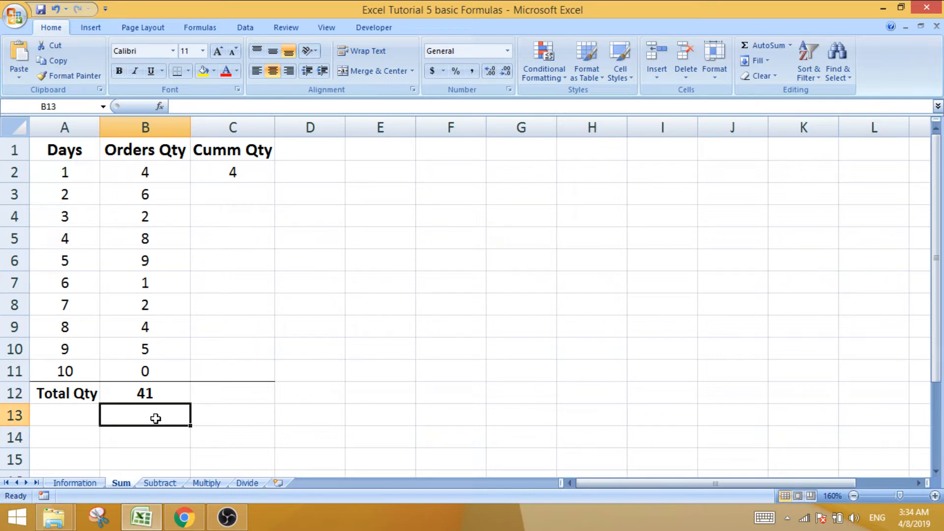
{"action": "type", "text": "="}
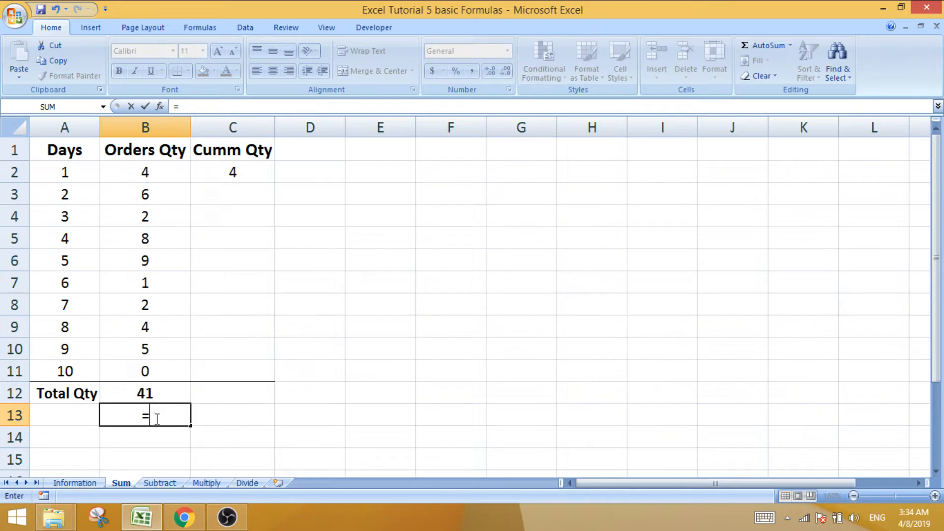
{"action": "left_click", "coordinate": [160, 172]}
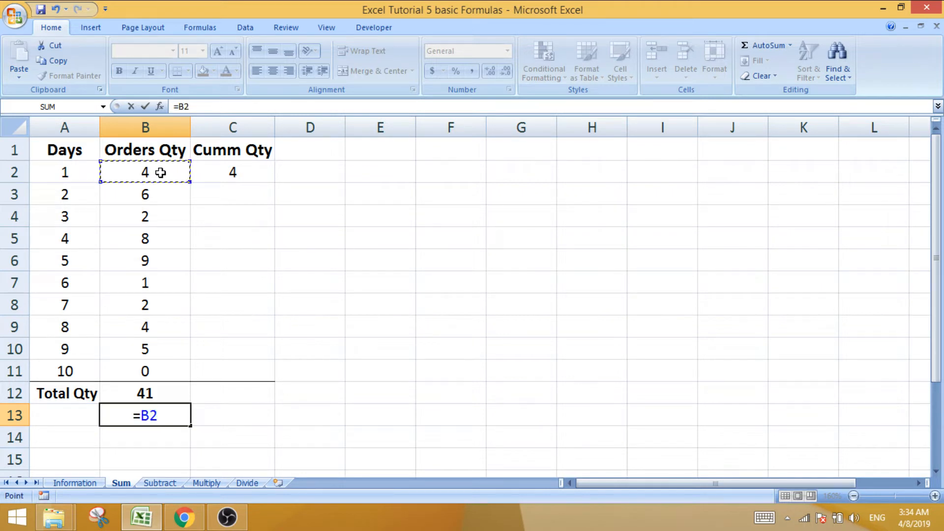
{"action": "type", "text": "+"}
{"action": "left_click", "coordinate": [152, 194]}
{"action": "type", "text": "+"}
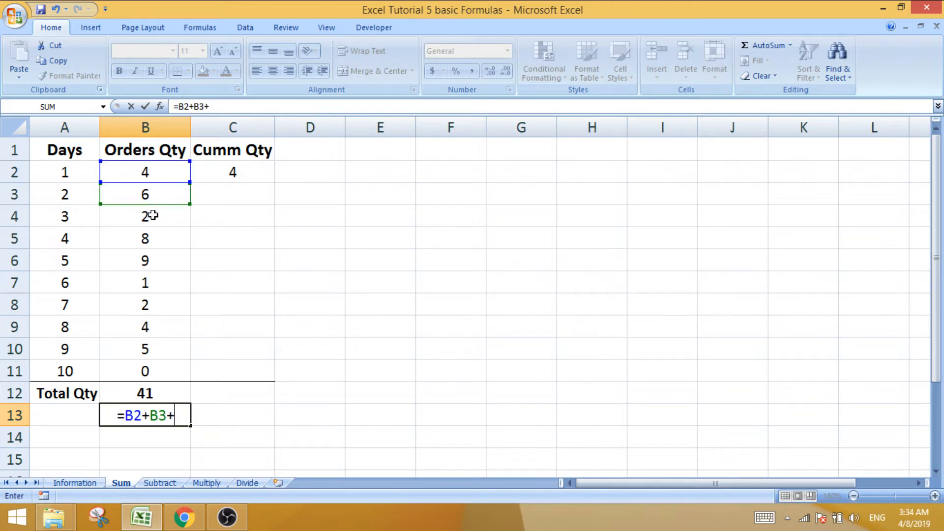
{"action": "left_click", "coordinate": [152, 214]}
{"action": "type", "text": "+"}
{"action": "left_click", "coordinate": [152, 238]}
{"action": "type", "text": "+"}
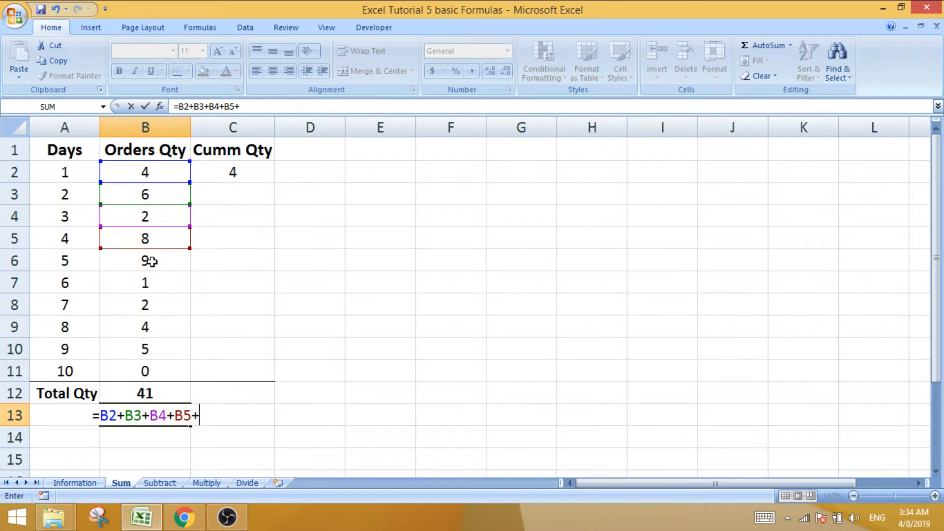
{"action": "left_click", "coordinate": [150, 261]}
{"action": "type", "text": "+"}
{"action": "left_click", "coordinate": [150, 281]}
{"action": "type", "text": "+"}
{"action": "left_click", "coordinate": [150, 306]}
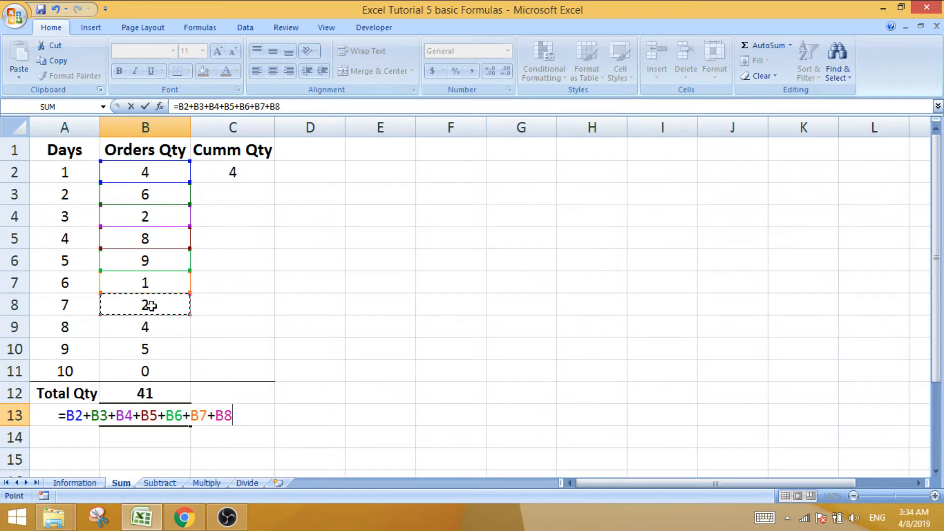
{"action": "type", "text": "+"}
{"action": "left_click", "coordinate": [147, 325]}
{"action": "type", "text": "+"}
{"action": "left_click", "coordinate": [146, 349]}
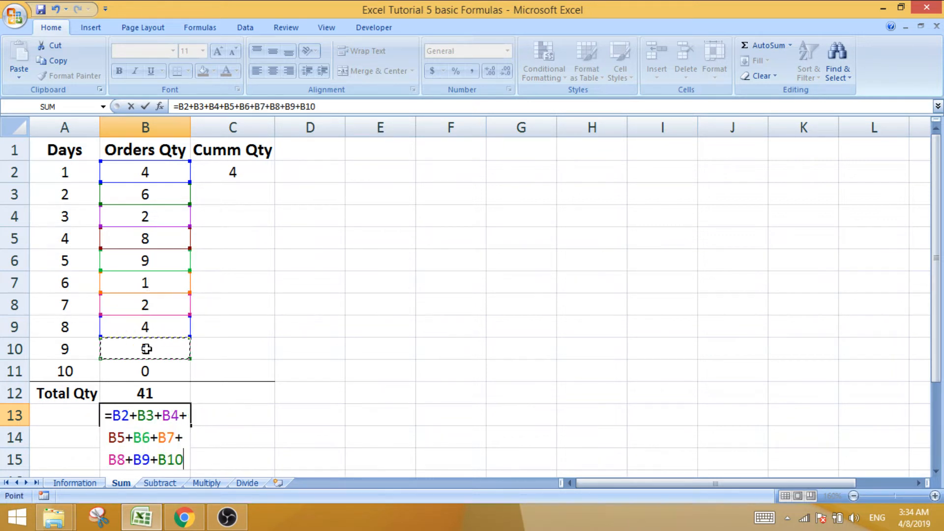
{"action": "type", "text": "+"}
{"action": "left_click", "coordinate": [147, 370]}
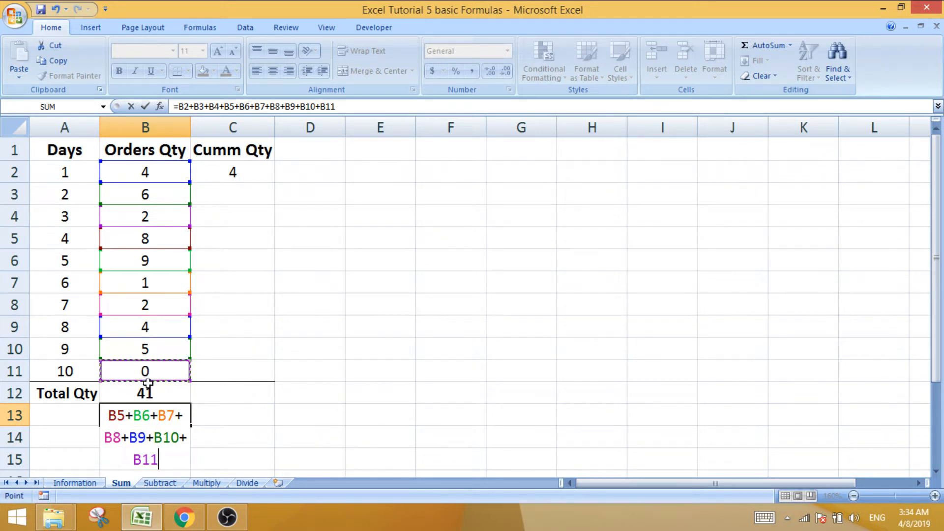
{"action": "key", "text": "Return"}
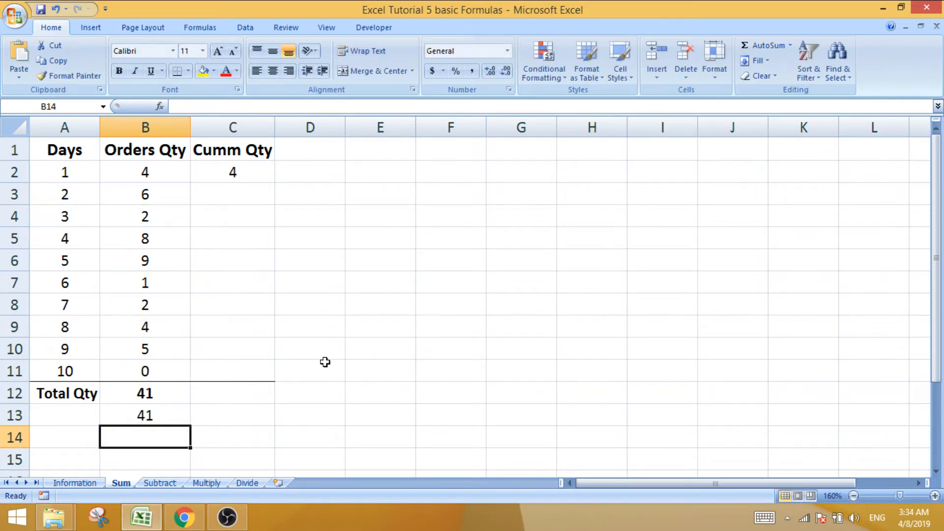
{"action": "left_click", "coordinate": [151, 416]}
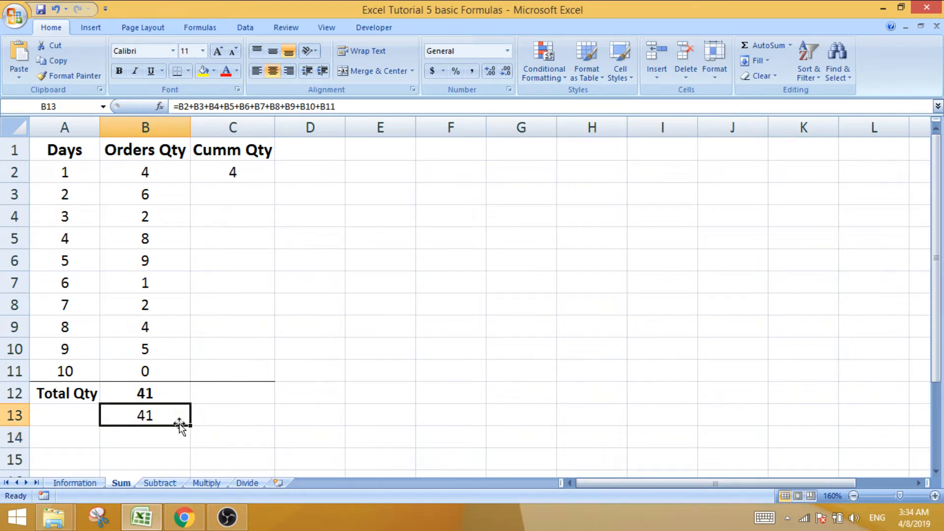
Step: Sum the row values A2:C2 in cell D2 with AutoSum
{"action": "left_click", "coordinate": [319, 171]}
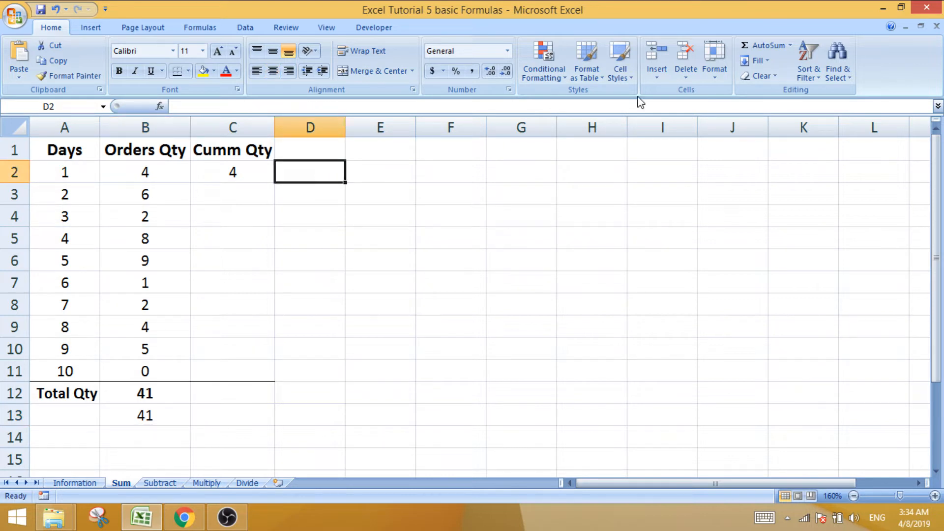
{"action": "left_click", "coordinate": [761, 46]}
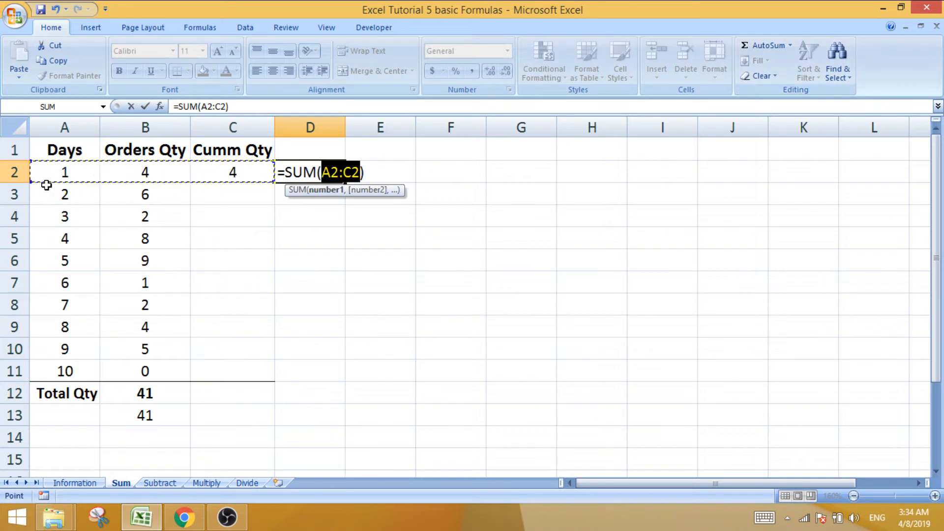
{"action": "key", "text": "Return"}
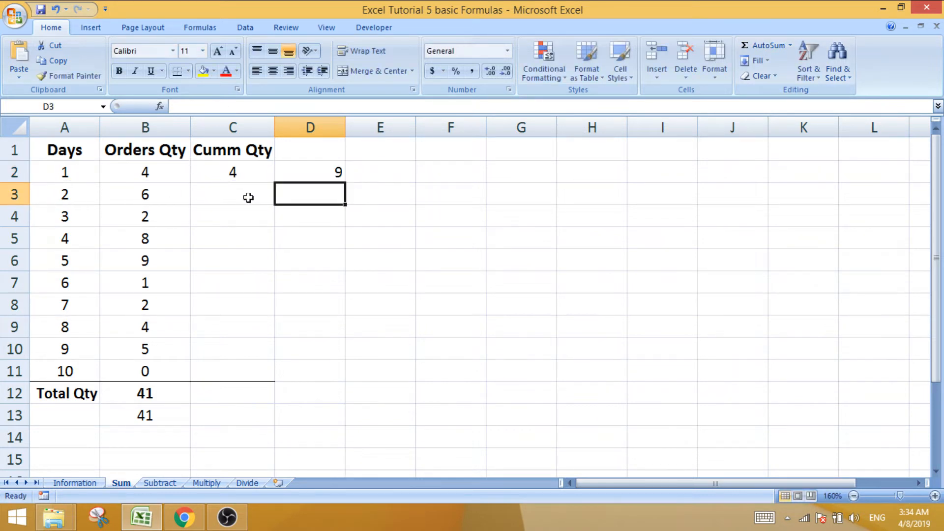
Step: Enter the addition formula =A2+B2+C2 in cell E2 and compare it with the AutoSum formula in D2
{"action": "left_click", "coordinate": [368, 174]}
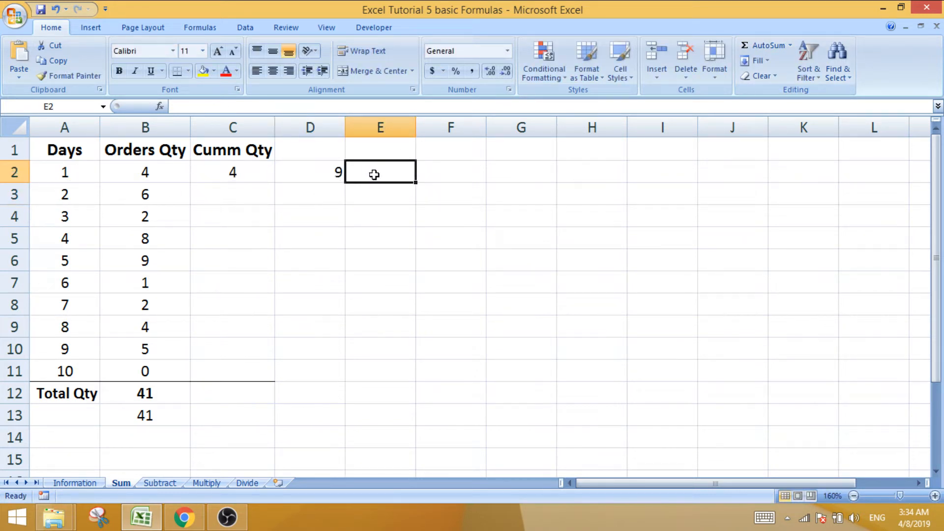
{"action": "type", "text": "="}
{"action": "left_click", "coordinate": [70, 174]}
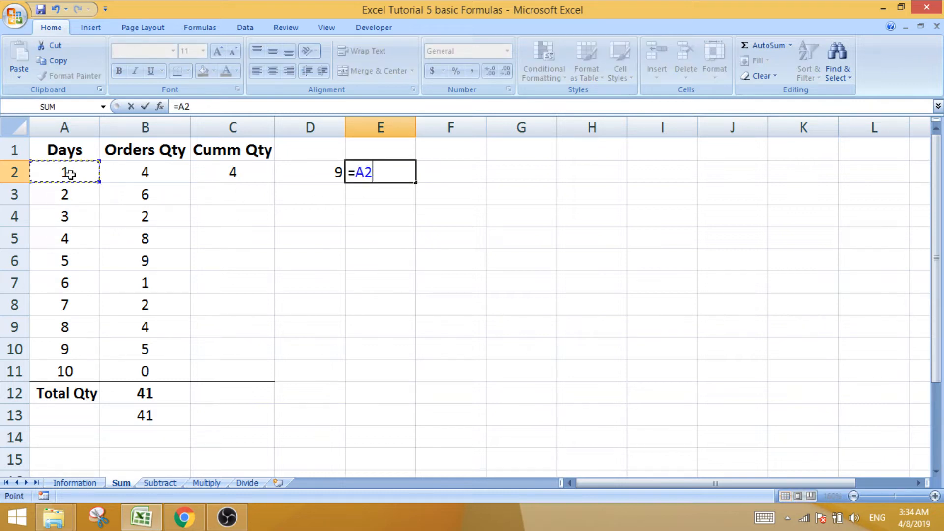
{"action": "type", "text": "+"}
{"action": "left_click", "coordinate": [130, 174]}
{"action": "type", "text": "+"}
{"action": "left_click", "coordinate": [235, 175]}
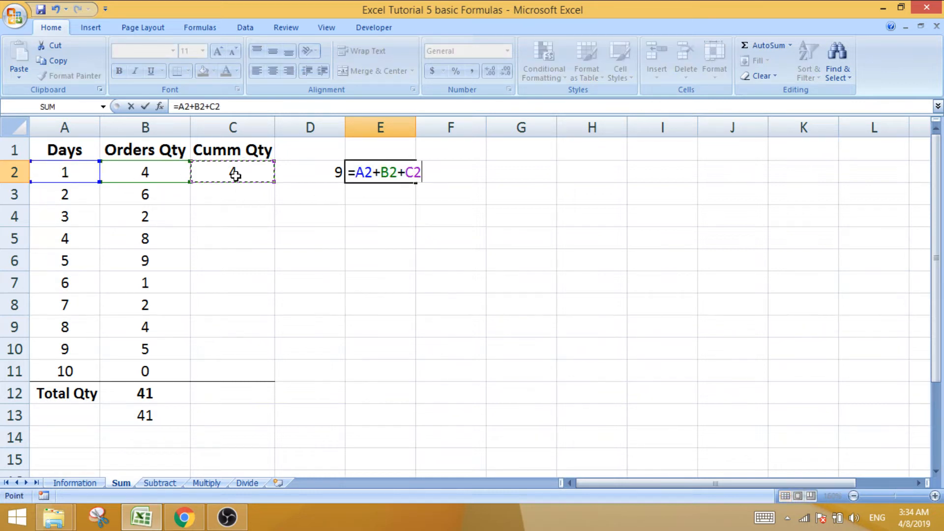
{"action": "key", "text": "Return"}
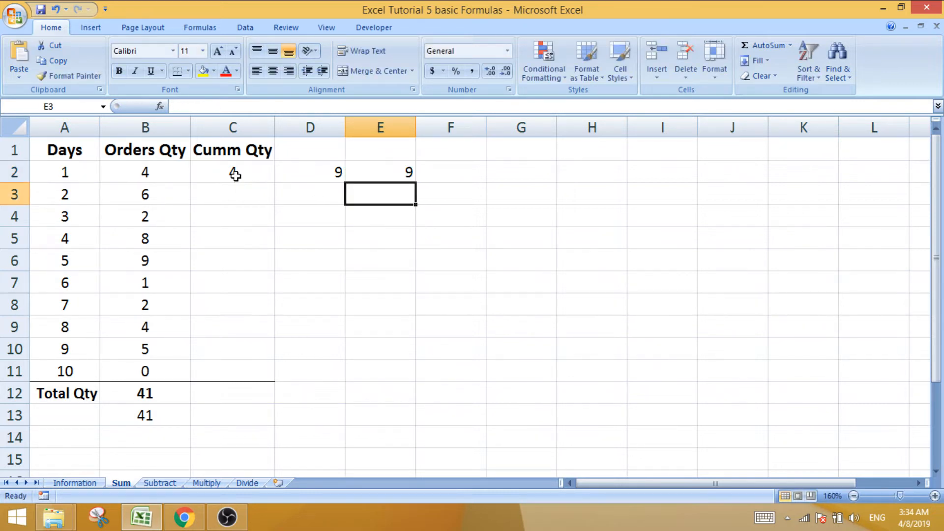
{"action": "left_click", "coordinate": [326, 169]}
{"action": "left_click", "coordinate": [369, 175]}
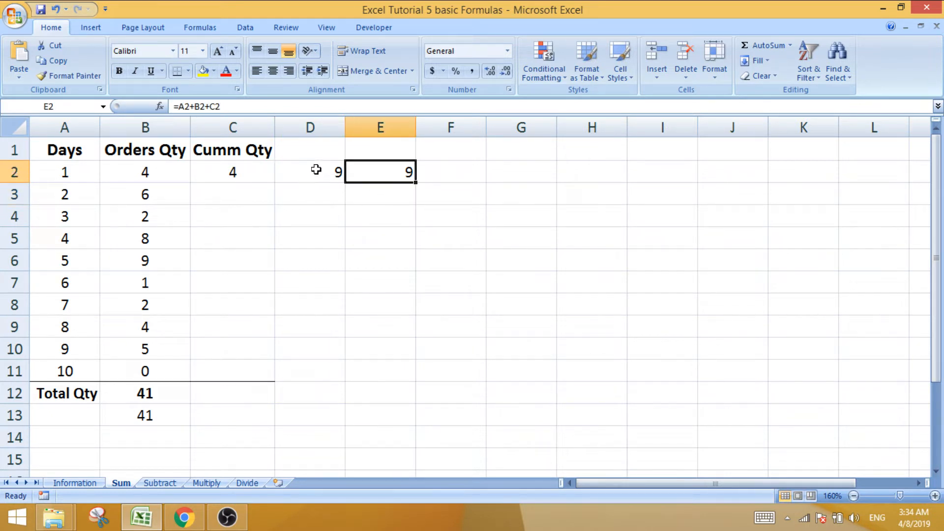
Step: Clear the demonstration row sums in D1:E3 and the manual addition formula in B13
{"action": "left_click_drag", "start_coordinate": [320, 148], "coordinate": [362, 187]}
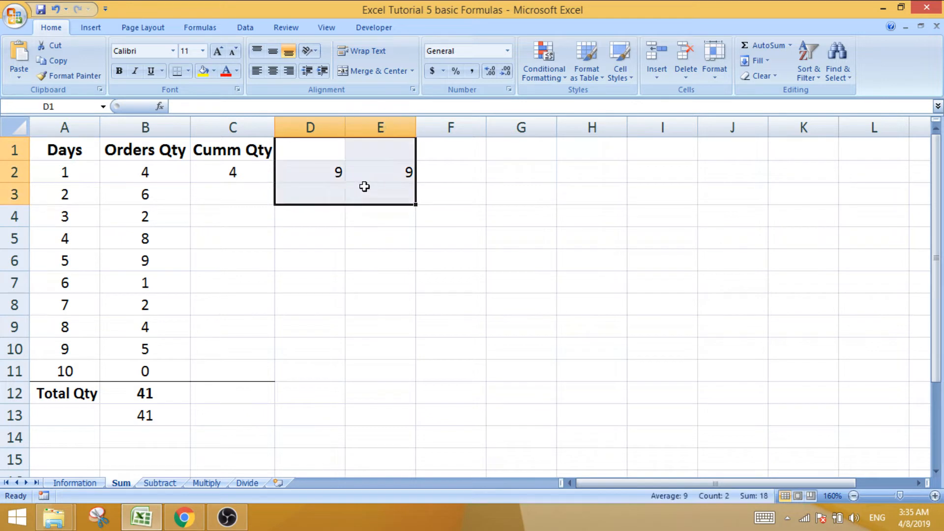
{"action": "key", "text": "Delete"}
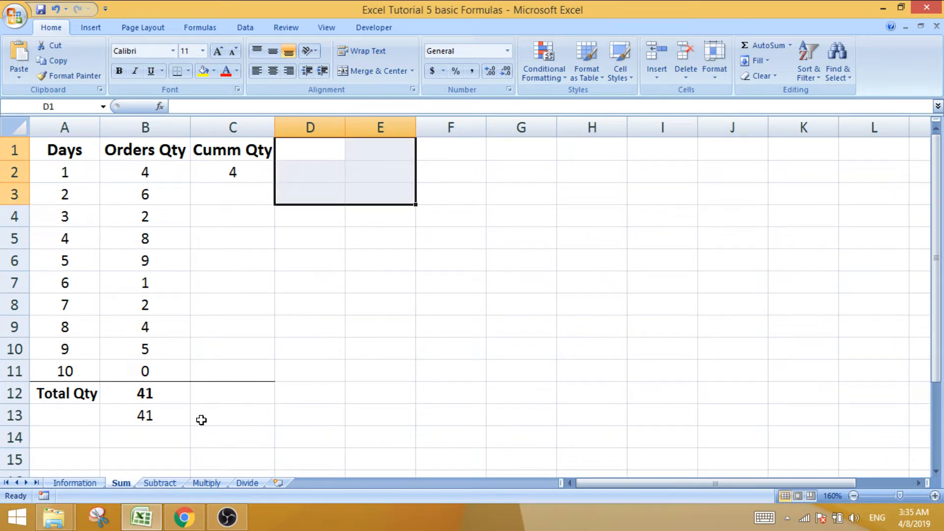
{"action": "left_click", "coordinate": [176, 417]}
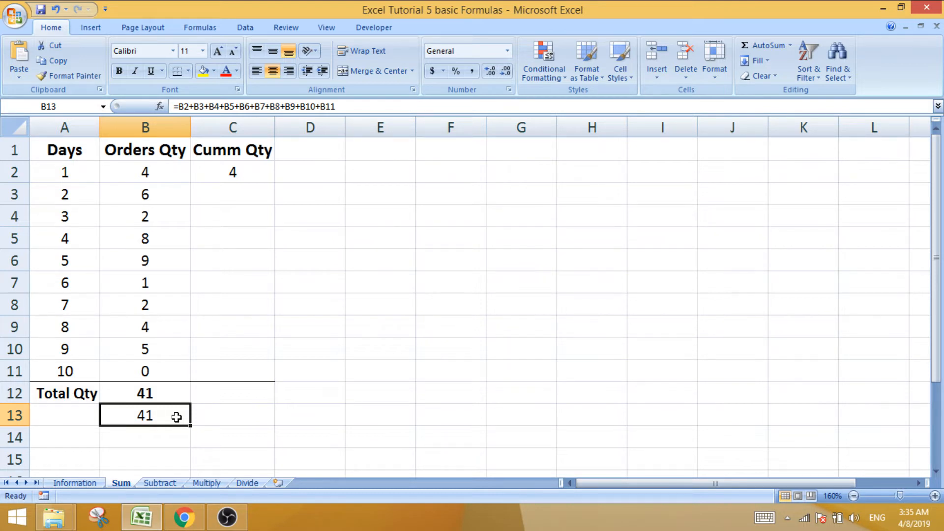
{"action": "key", "text": "Delete"}
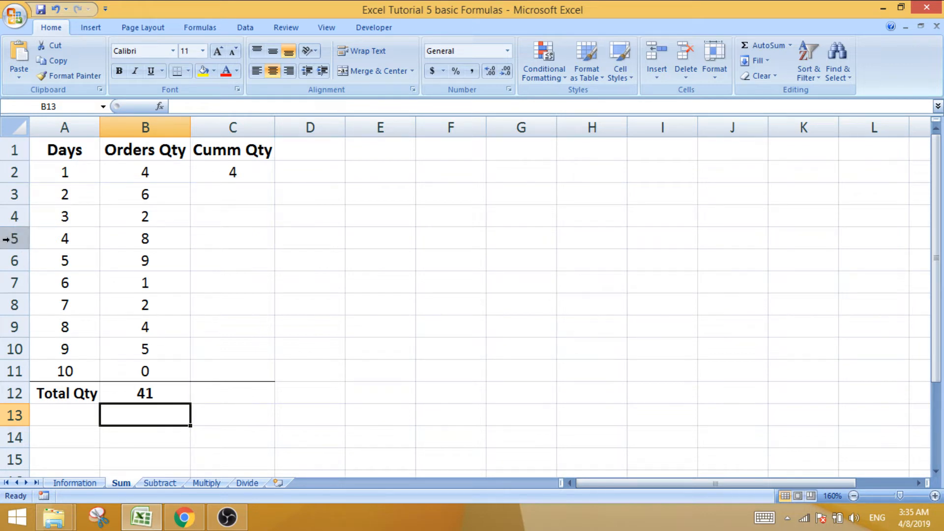
Step: Start the Cumm Qty column by entering =B2 in cell C2 for day 1
{"action": "left_click", "coordinate": [56, 238]}
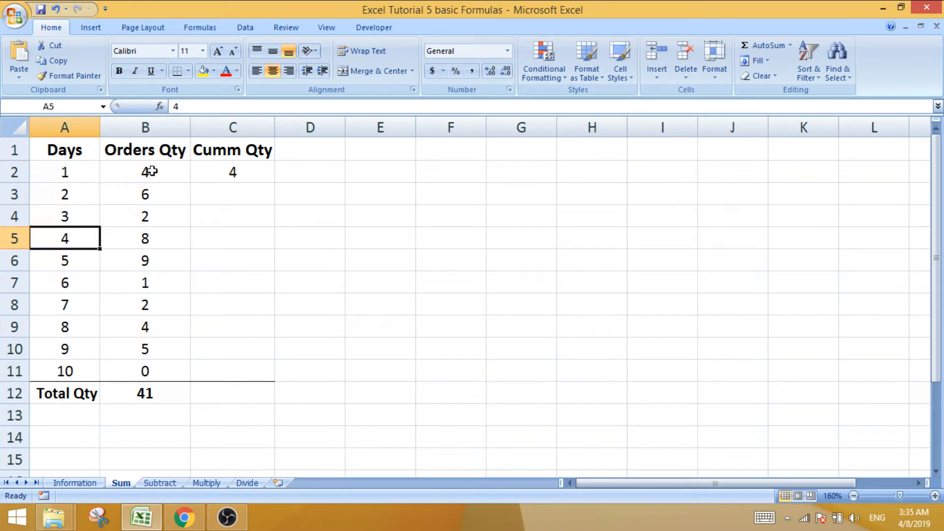
{"action": "left_click_drag", "start_coordinate": [151, 170], "coordinate": [152, 228]}
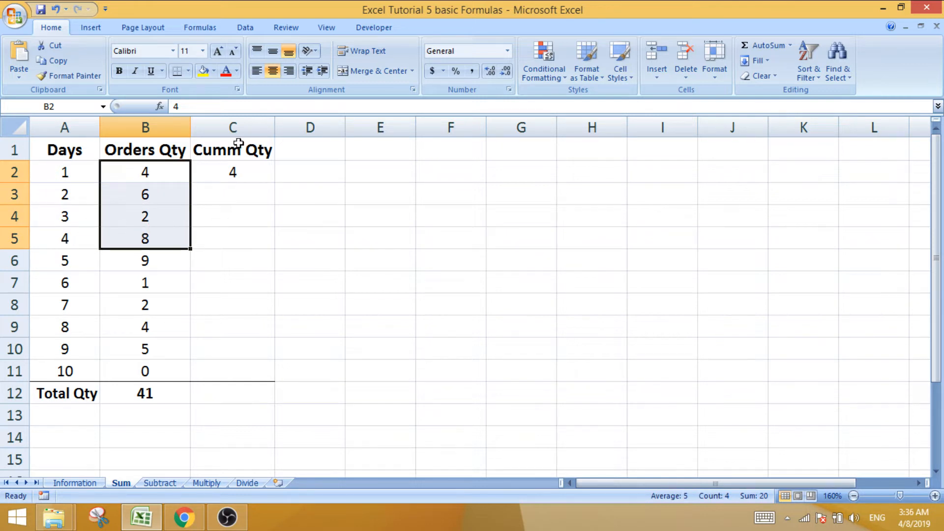
{"action": "left_click", "coordinate": [68, 241]}
{"action": "left_click", "coordinate": [243, 241]}
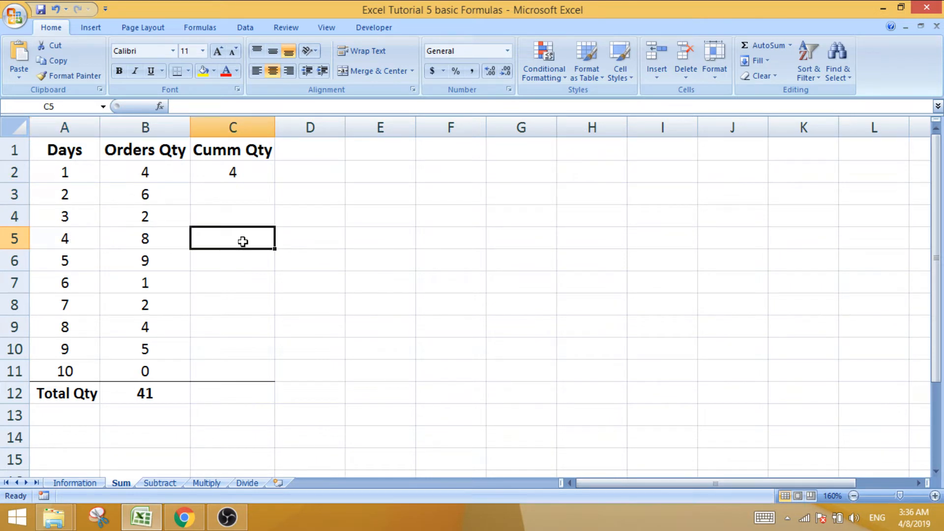
{"action": "left_click", "coordinate": [221, 173]}
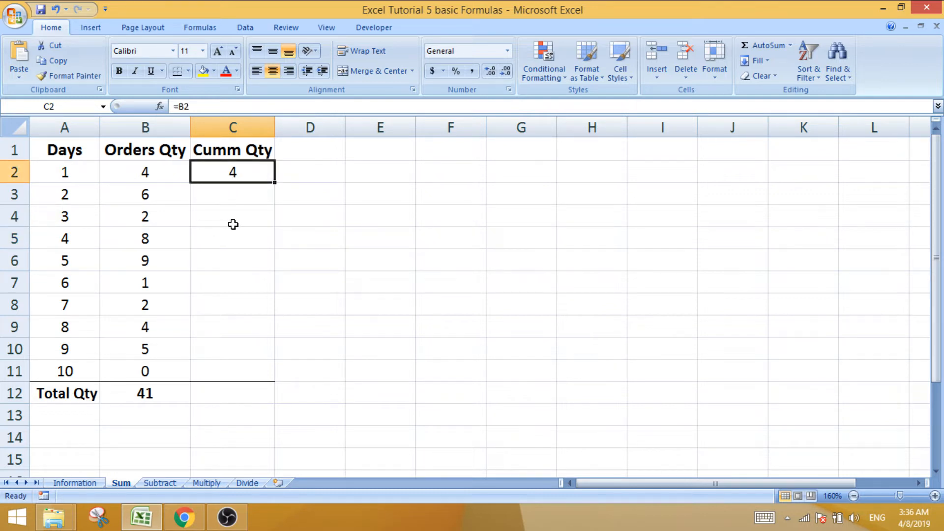
{"action": "type", "text": "="}
{"action": "left_click", "coordinate": [167, 173]}
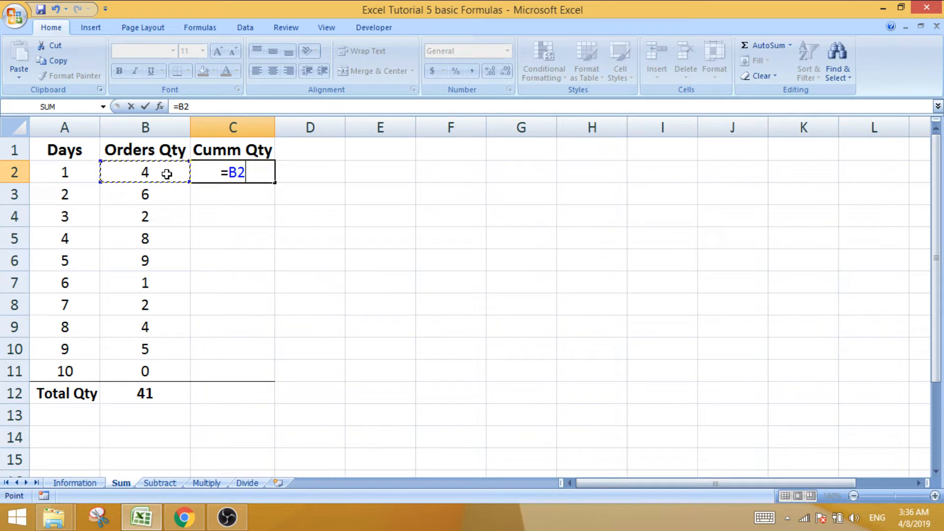
{"action": "key", "text": "Return"}
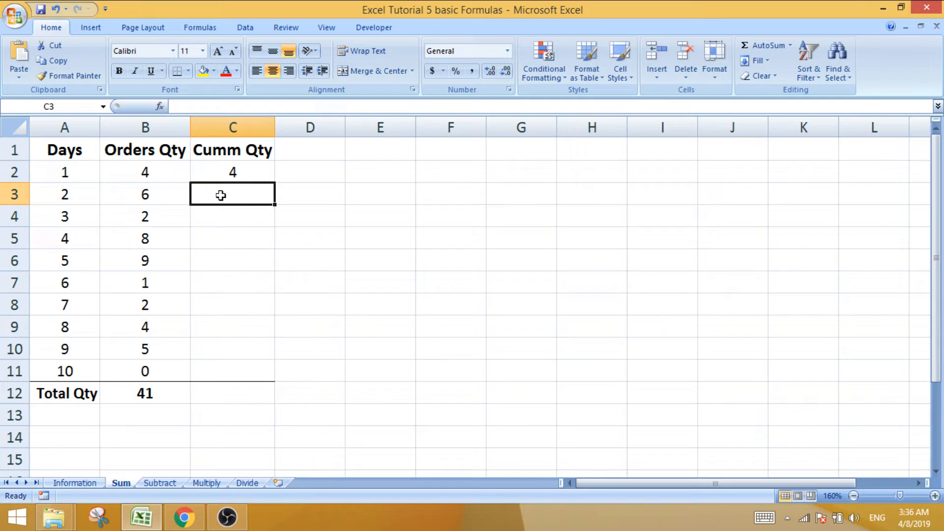
Step: Enter the running-total formula =B3+C2 in cell C3 for day 2
{"action": "left_click", "coordinate": [234, 171]}
{"action": "left_click", "coordinate": [167, 197]}
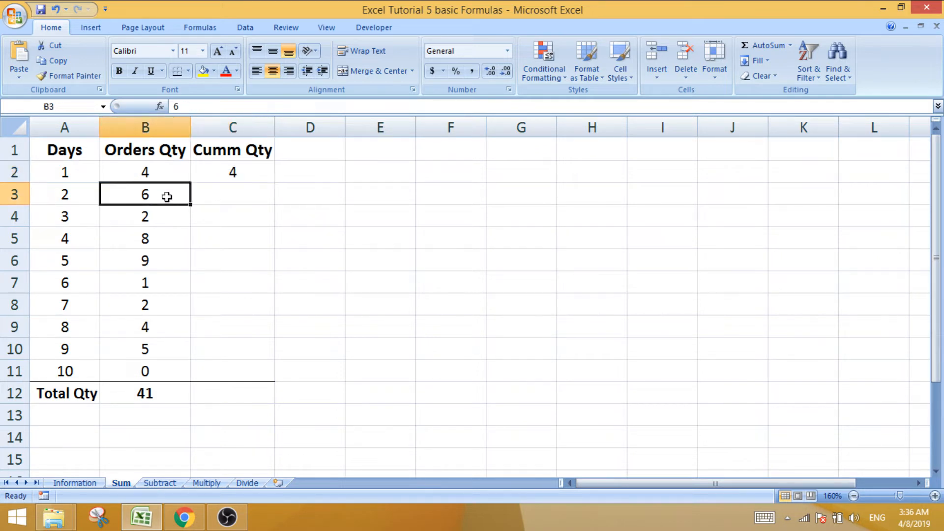
{"action": "left_click", "coordinate": [227, 194]}
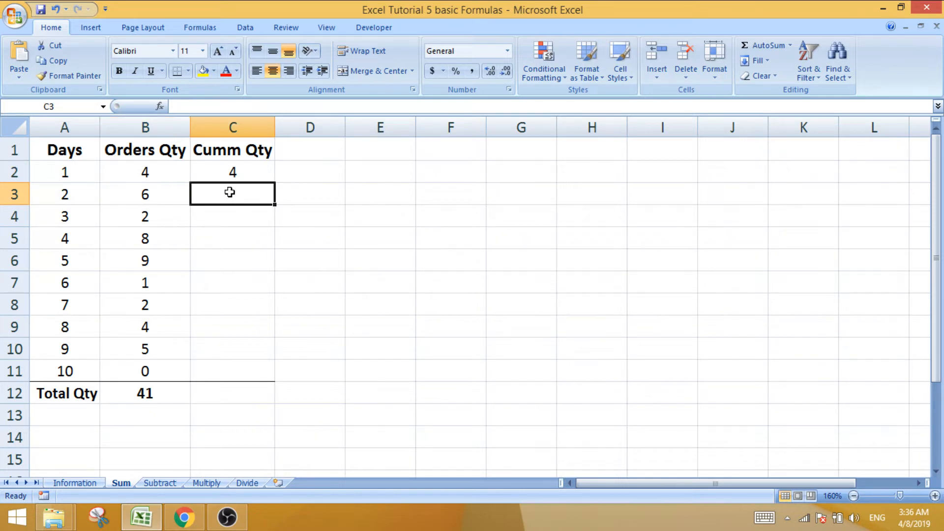
{"action": "type", "text": "="}
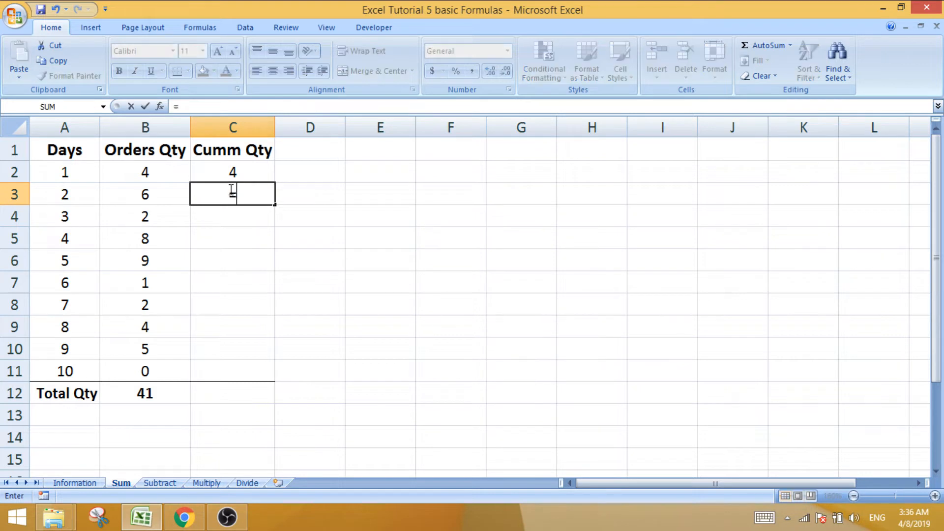
{"action": "left_click", "coordinate": [160, 195]}
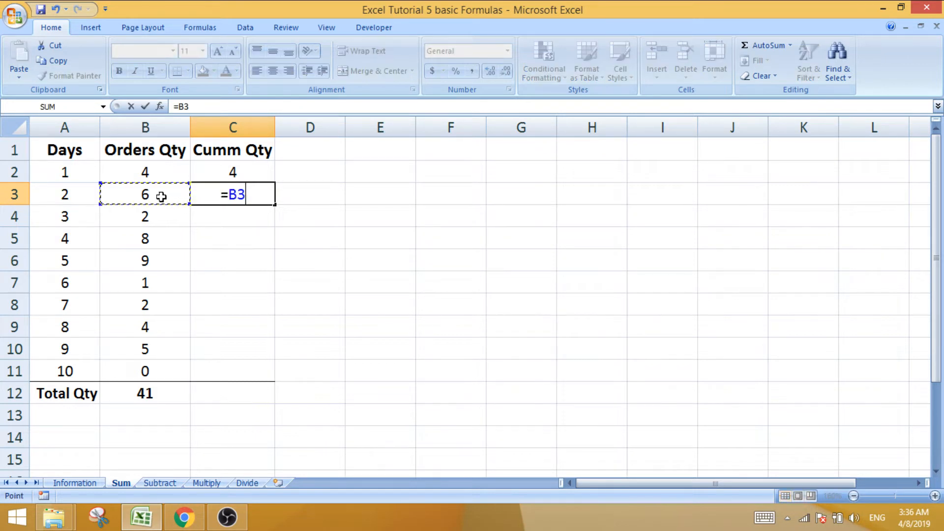
{"action": "type", "text": "+"}
{"action": "left_click", "coordinate": [220, 172]}
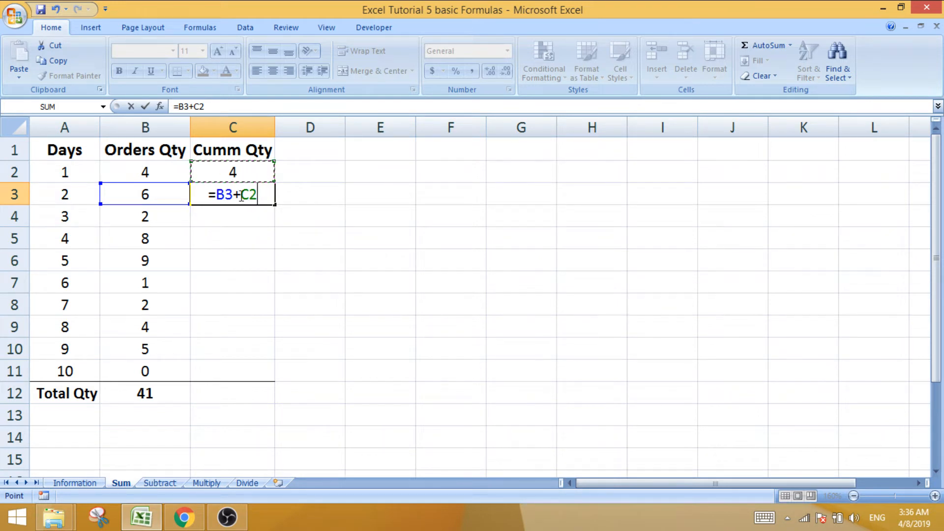
{"action": "key", "text": "Return"}
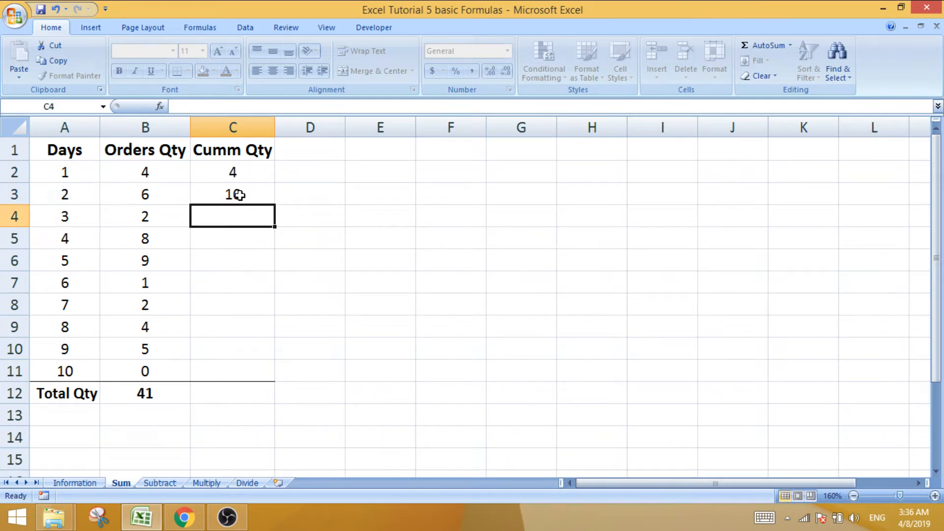
Step: Fill the running-total formula from C3 down to C5 and check the adjusted references in C4 and C5
{"action": "left_click", "coordinate": [331, 205]}
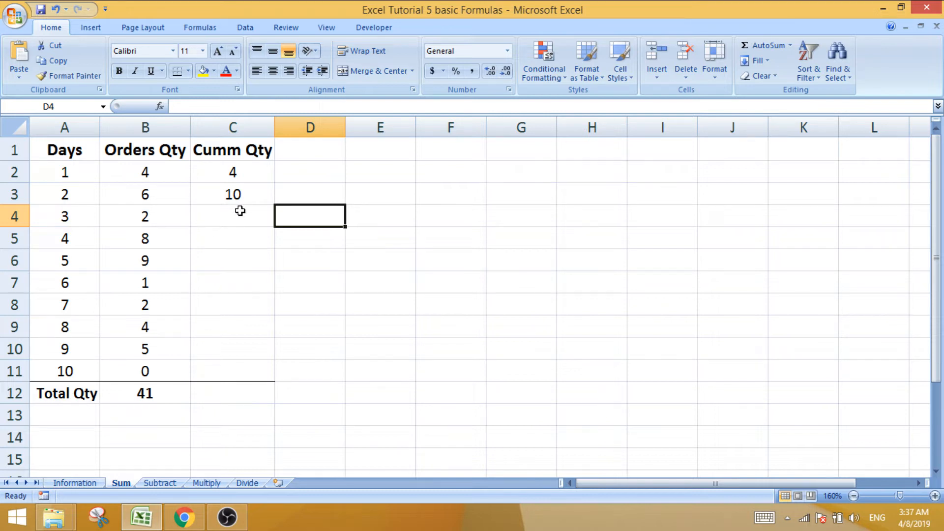
{"action": "left_click", "coordinate": [248, 195]}
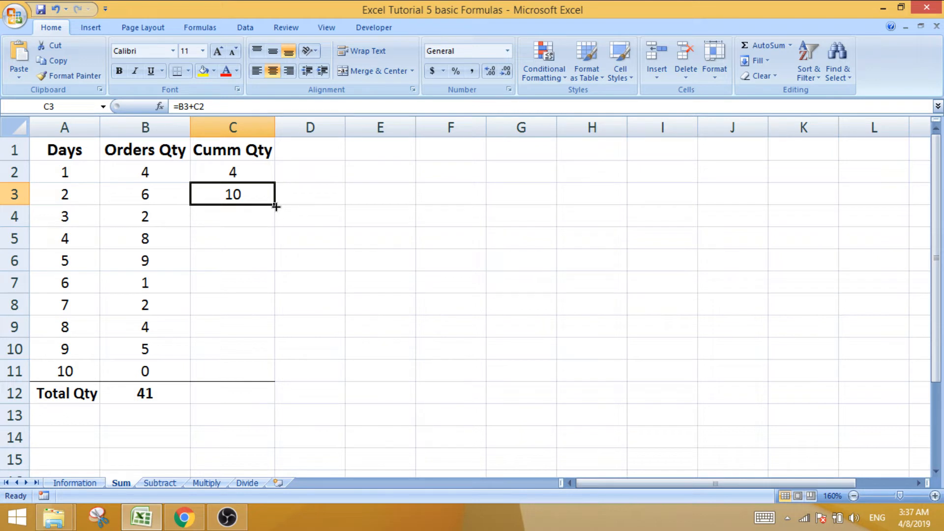
{"action": "left_click_drag", "start_coordinate": [276, 207], "coordinate": [276, 246]}
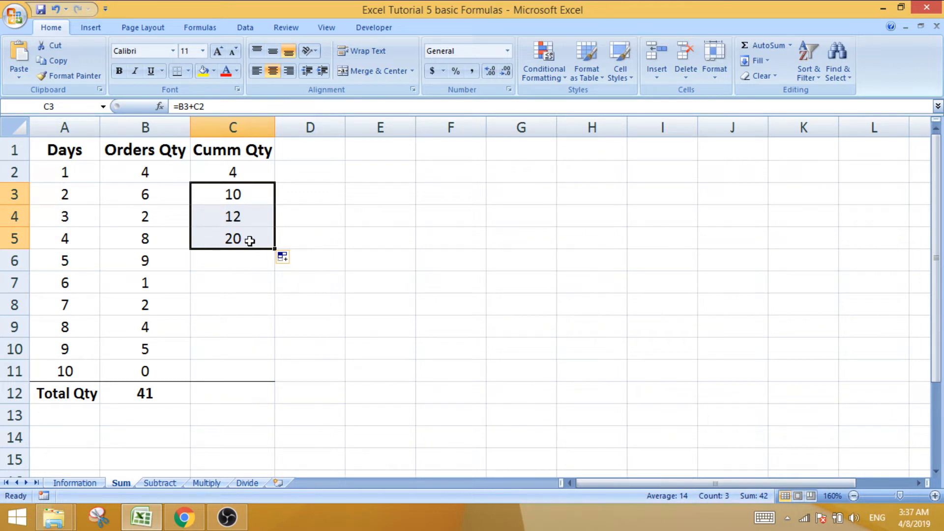
{"action": "double_click", "coordinate": [249, 215]}
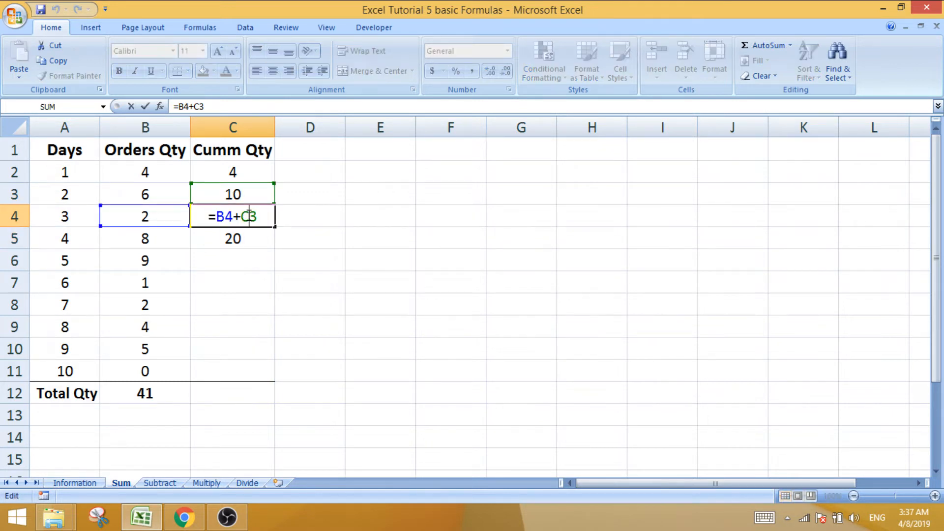
{"action": "key", "text": "Return"}
{"action": "double_click", "coordinate": [232, 235]}
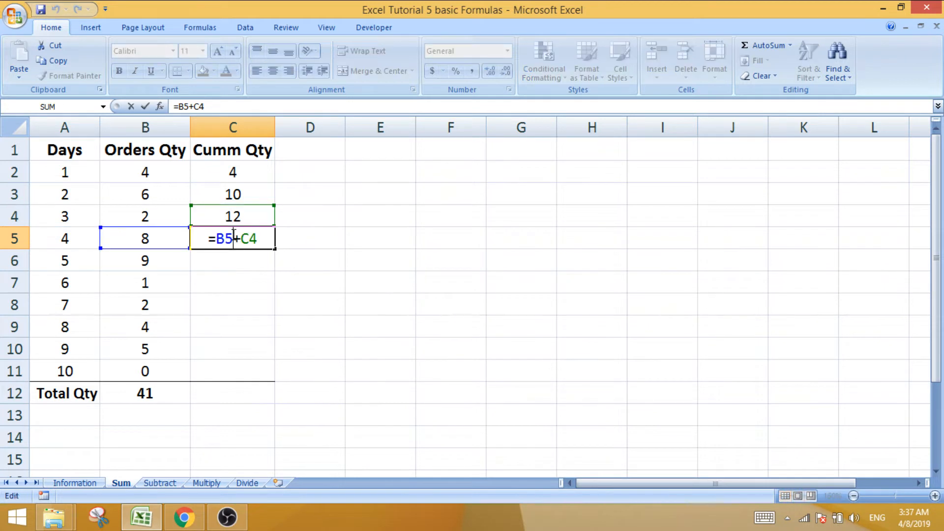
{"action": "key", "text": "Return"}
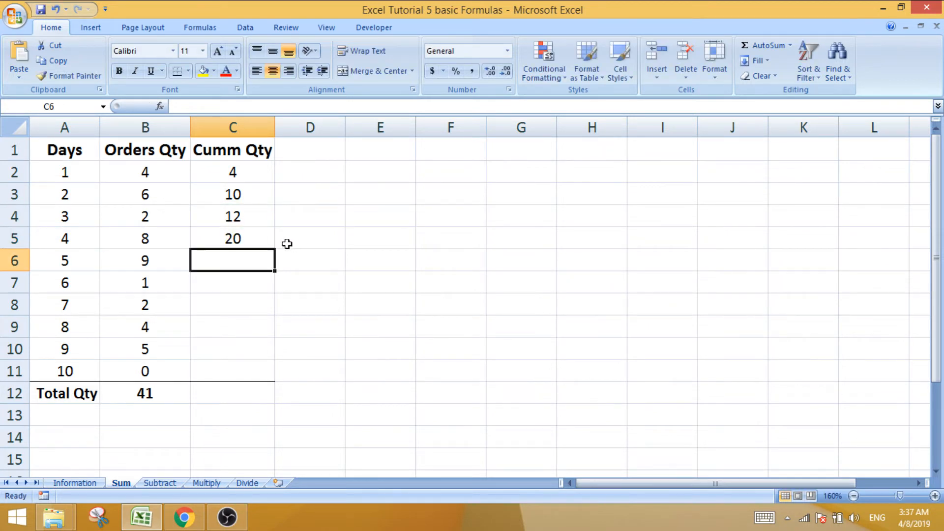
Step: Copy the running-total formula from C5 into C6, check its references, and fill it down the column through C12
{"action": "left_click", "coordinate": [267, 241]}
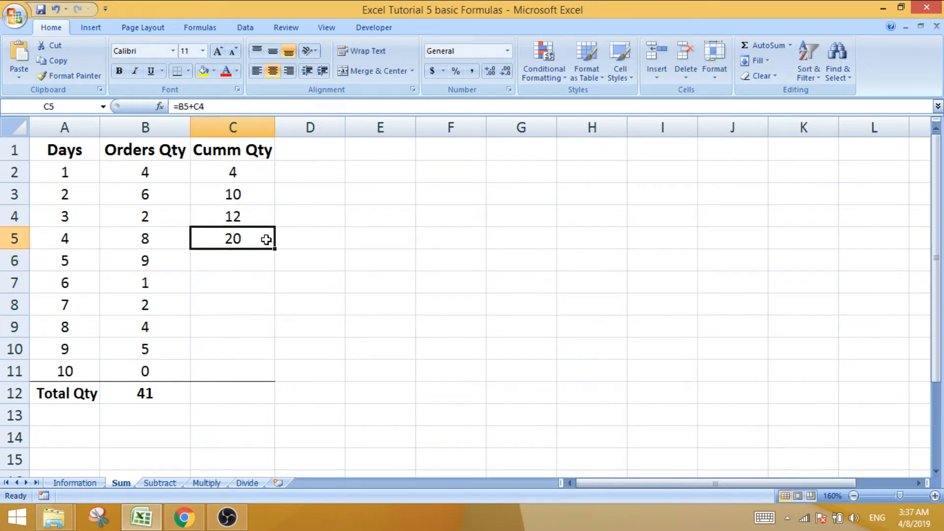
{"action": "key", "text": "ctrl+c"}
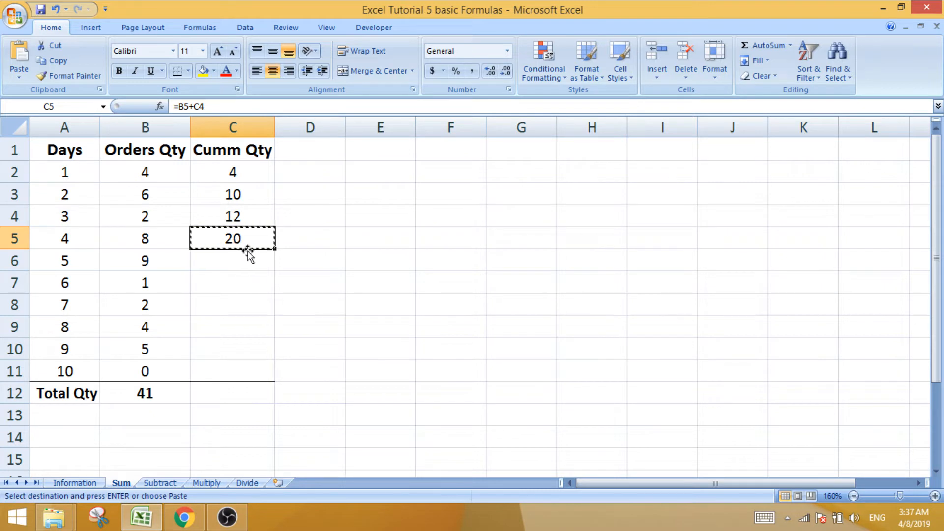
{"action": "left_click", "coordinate": [238, 261]}
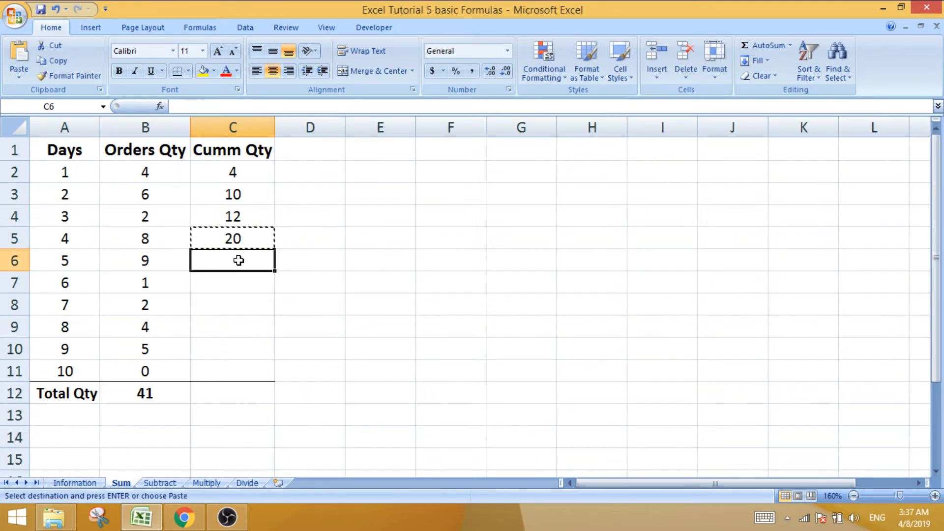
{"action": "key", "text": "ctrl+v"}
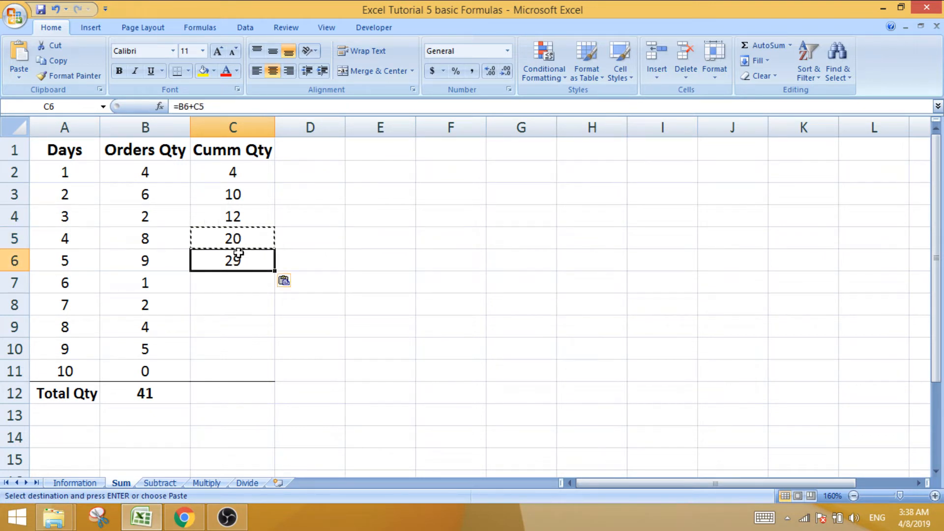
{"action": "double_click", "coordinate": [237, 261]}
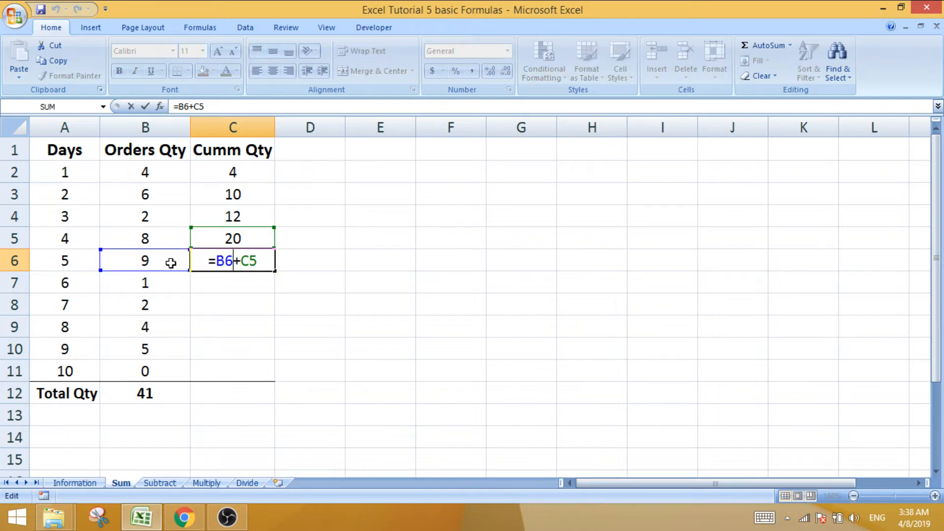
{"action": "key", "text": "Return"}
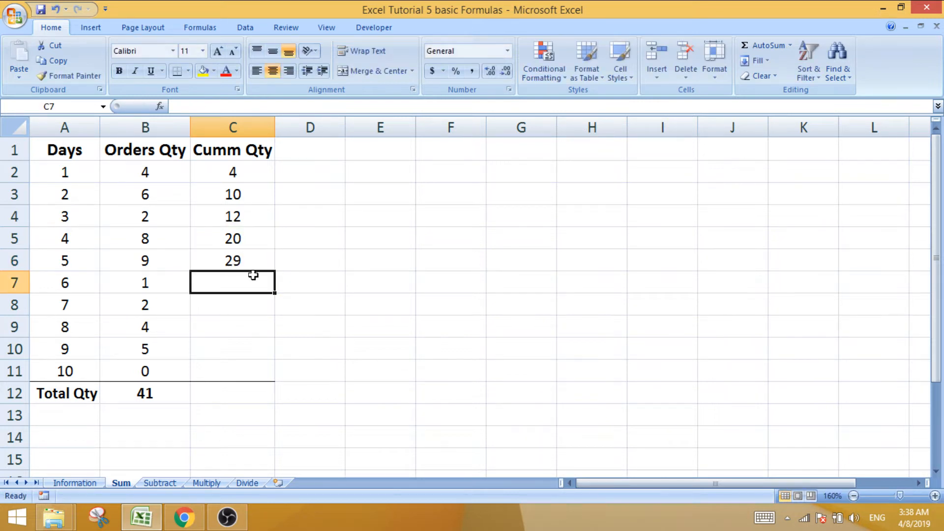
{"action": "left_click", "coordinate": [259, 261]}
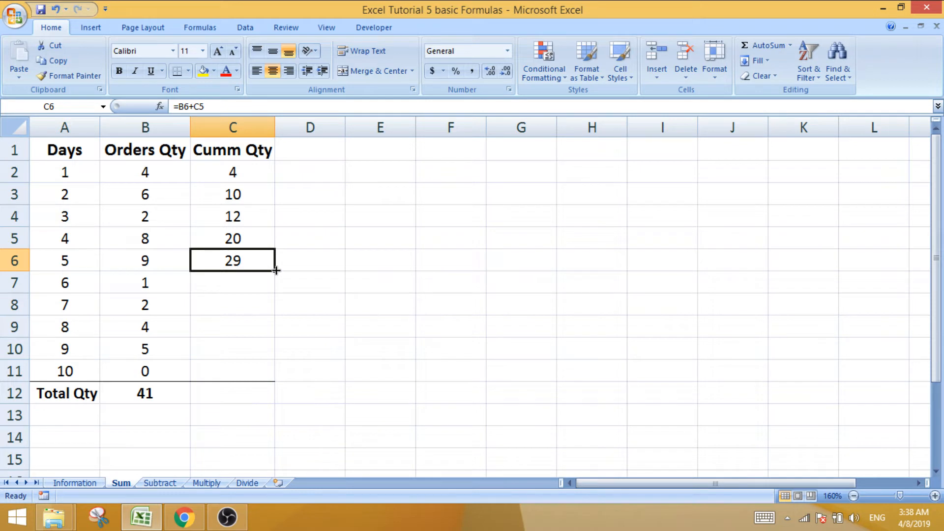
{"action": "double_click", "coordinate": [275, 271]}
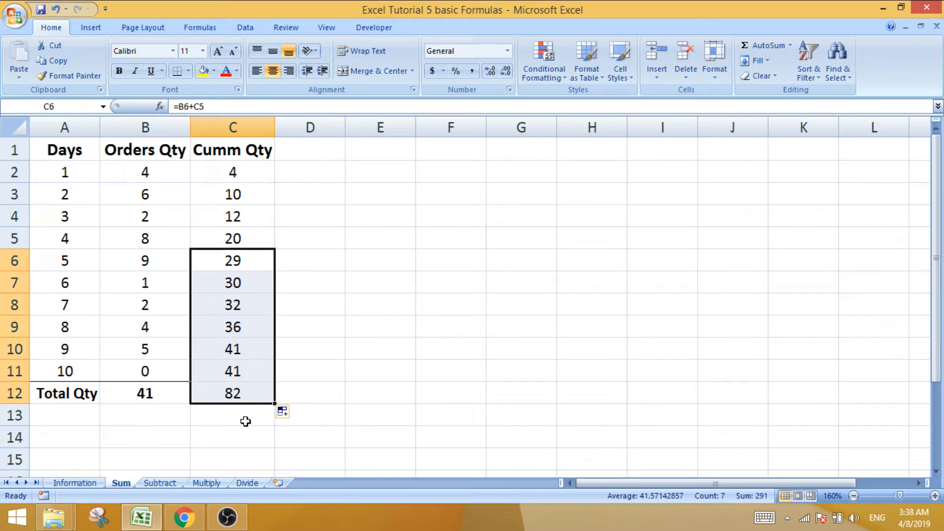
Step: Delete the running-total formula from C12 in the Total Qty row and add a bottom border to C11
{"action": "left_click", "coordinate": [150, 393]}
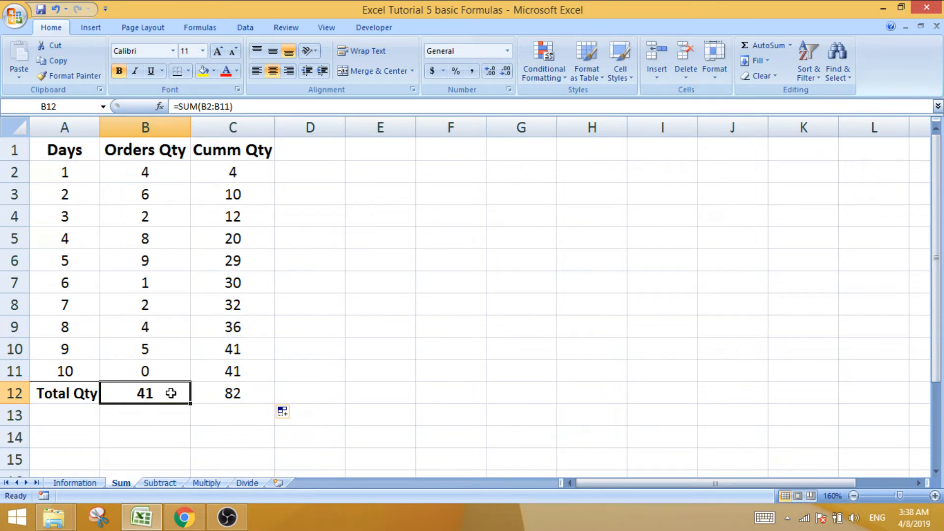
{"action": "left_click", "coordinate": [226, 394]}
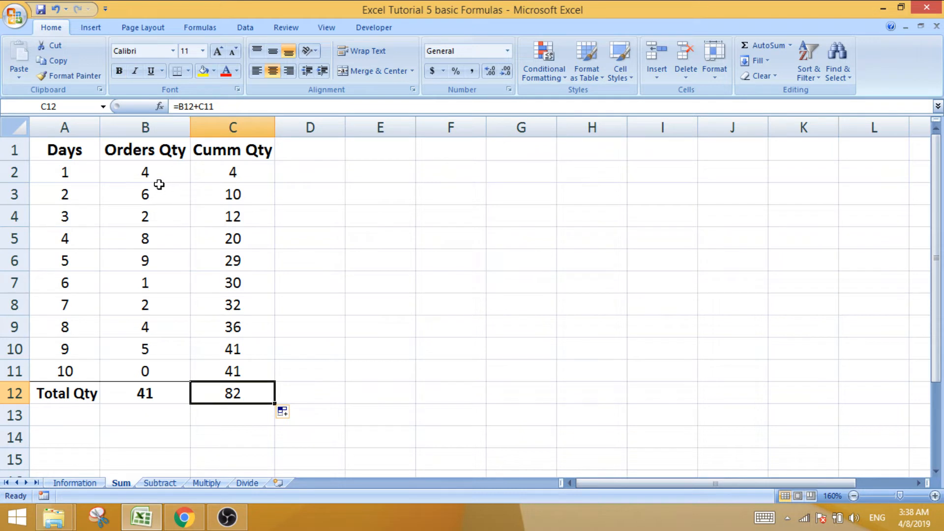
{"action": "key", "text": "Delete"}
{"action": "left_click", "coordinate": [231, 373]}
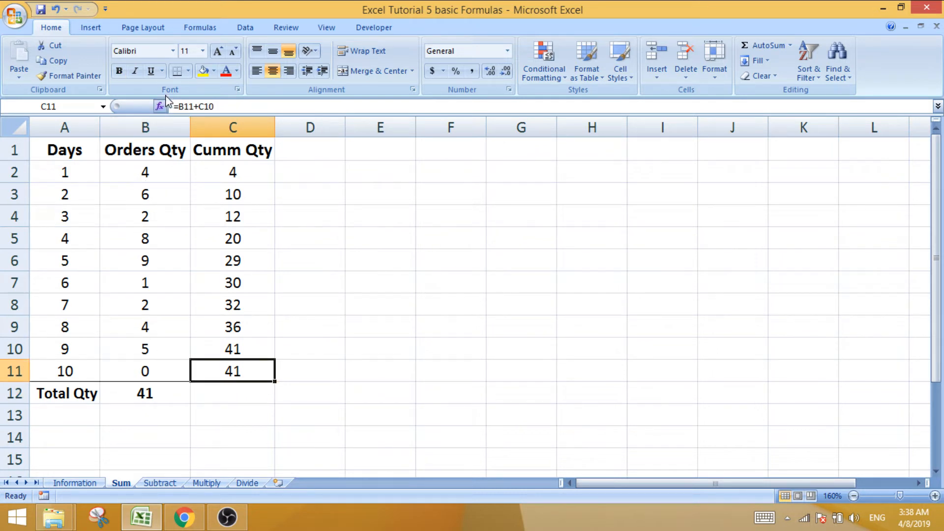
{"action": "left_click", "coordinate": [335, 329]}
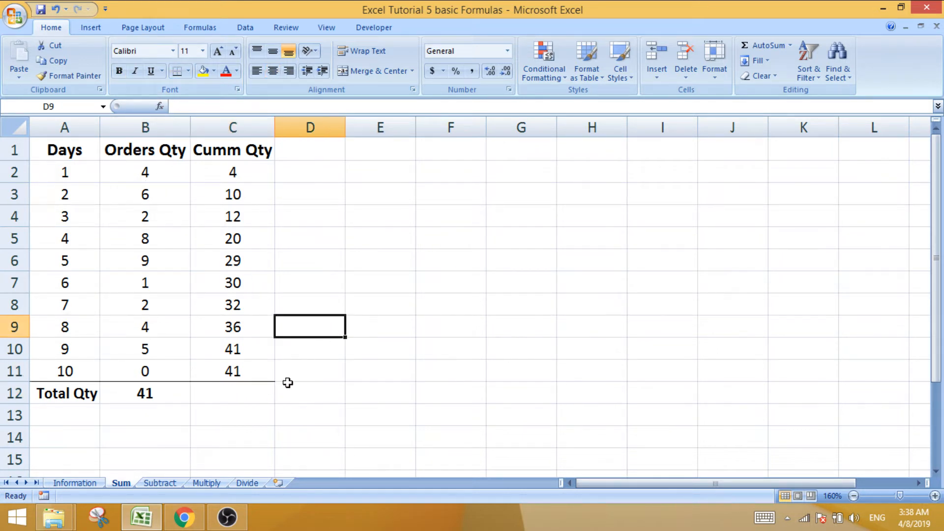
Step: Fill the running-total formula from C5 down to C11 and reapply the bottom border to C11
{"action": "left_click", "coordinate": [252, 239]}
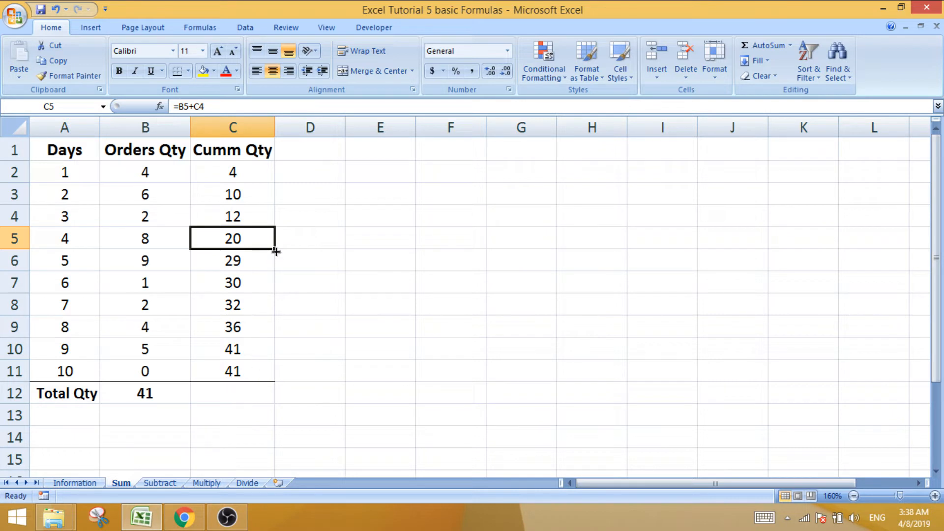
{"action": "left_click_drag", "start_coordinate": [276, 251], "coordinate": [276, 379]}
{"action": "left_click", "coordinate": [341, 329]}
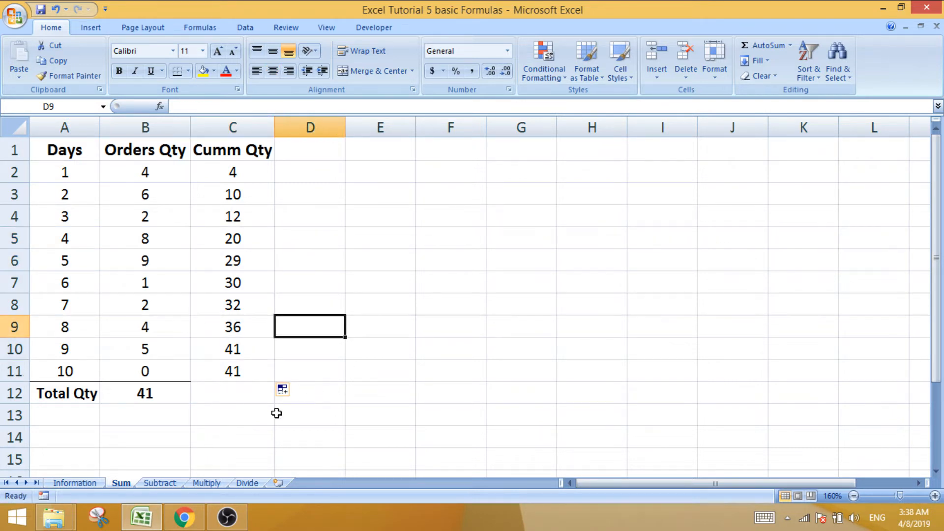
{"action": "left_click", "coordinate": [231, 369]}
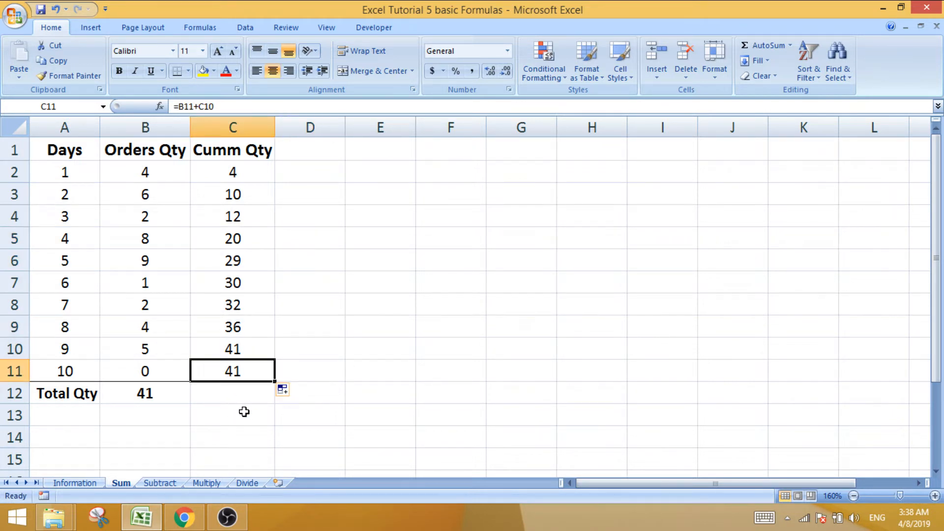
{"action": "left_click", "coordinate": [177, 72]}
Step: Clear C8:C11 and refill these cells by copying C7 and pasting only its formula with Paste Special
{"action": "left_click_drag", "start_coordinate": [237, 304], "coordinate": [242, 369]}
{"action": "key", "text": "Delete"}
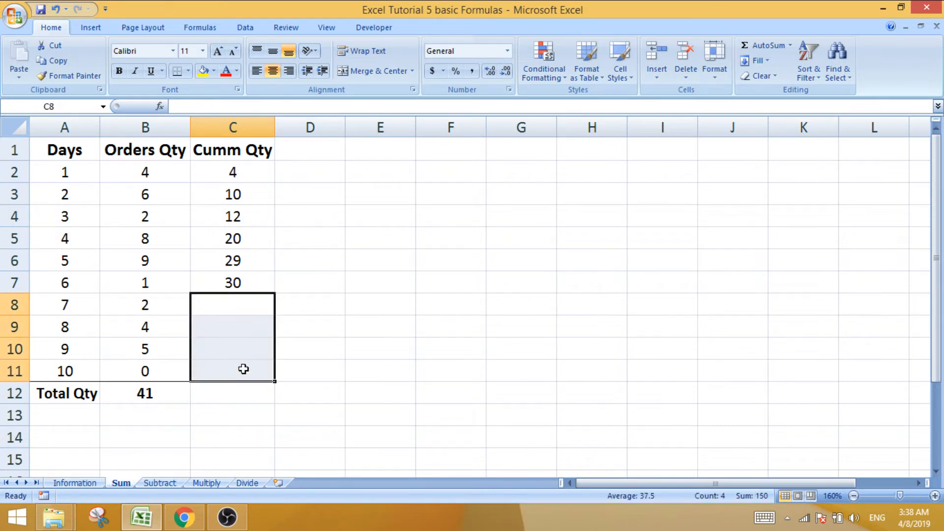
{"action": "left_click", "coordinate": [238, 281]}
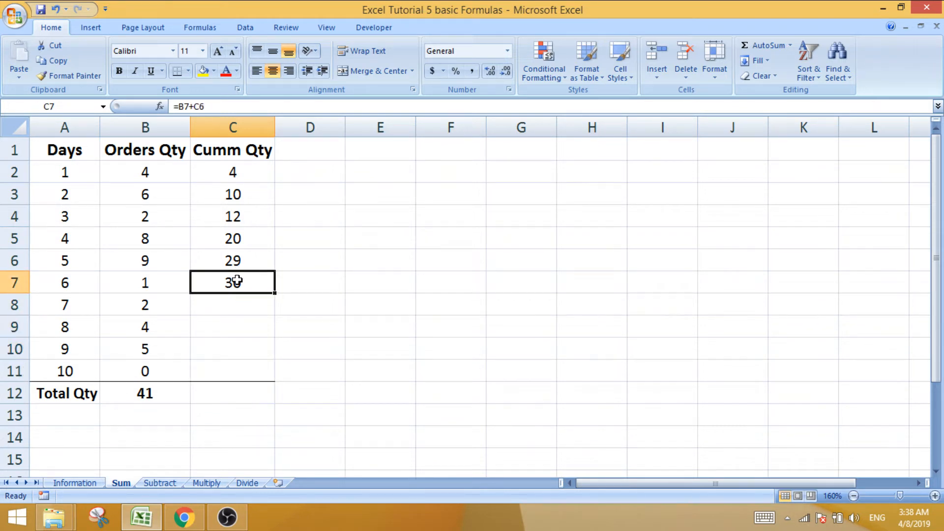
{"action": "key", "text": "ctrl+c"}
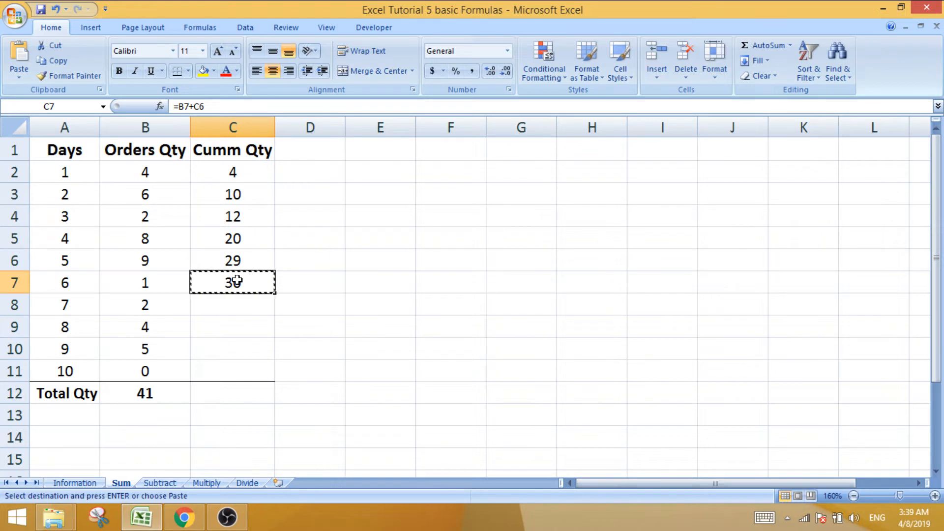
{"action": "left_click_drag", "start_coordinate": [237, 281], "coordinate": [240, 362]}
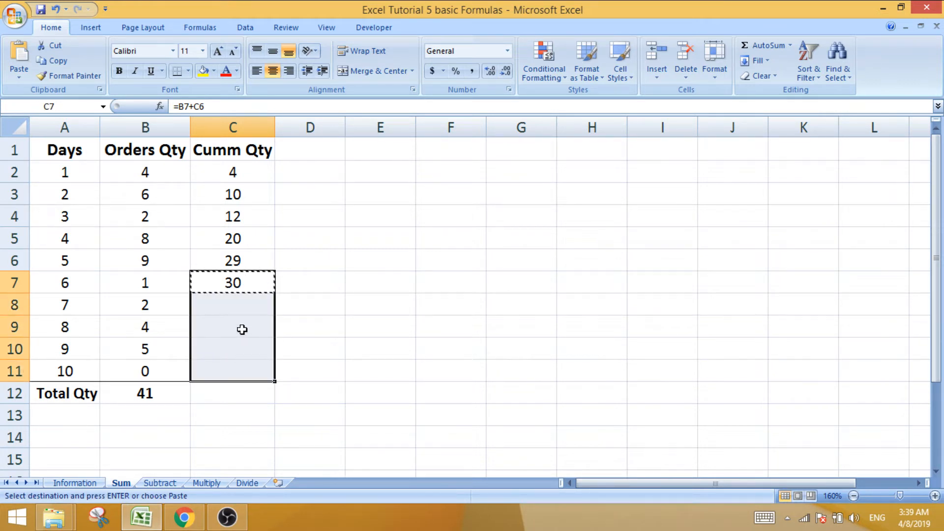
{"action": "left_click", "coordinate": [17, 78]}
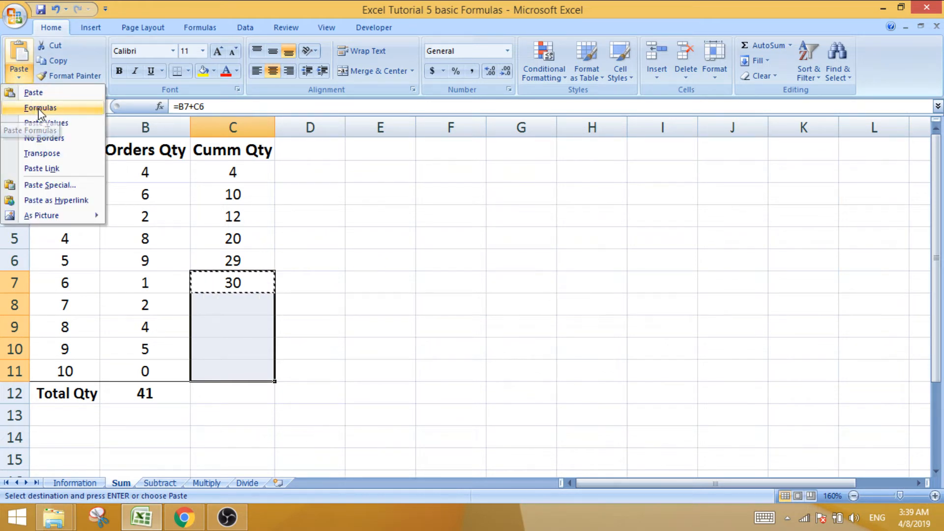
{"action": "left_click", "coordinate": [372, 243]}
{"action": "right_click", "coordinate": [240, 295]}
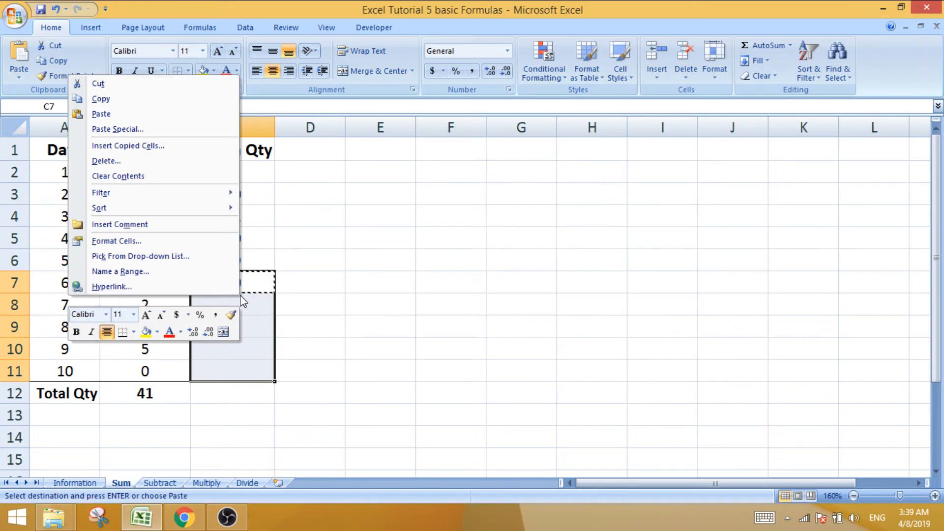
{"action": "left_click", "coordinate": [125, 131]}
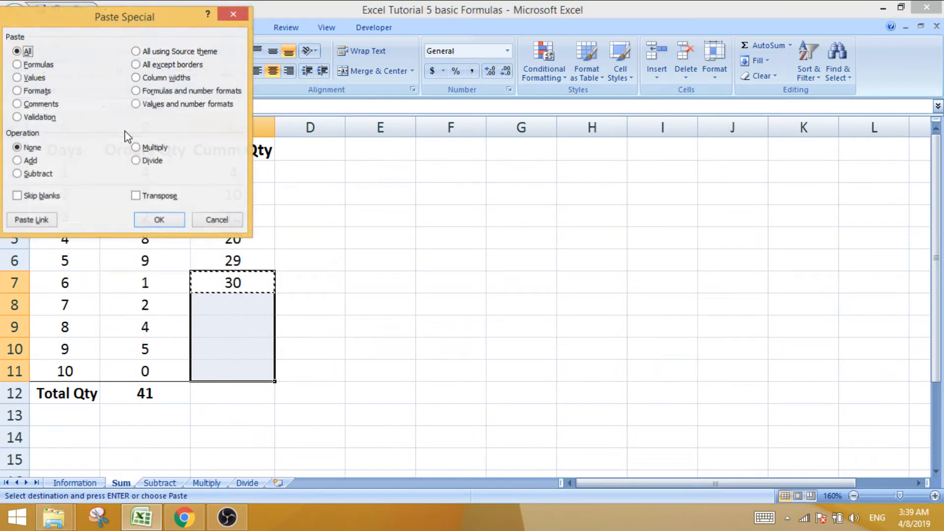
{"action": "left_click", "coordinate": [39, 65]}
{"action": "left_click", "coordinate": [159, 220]}
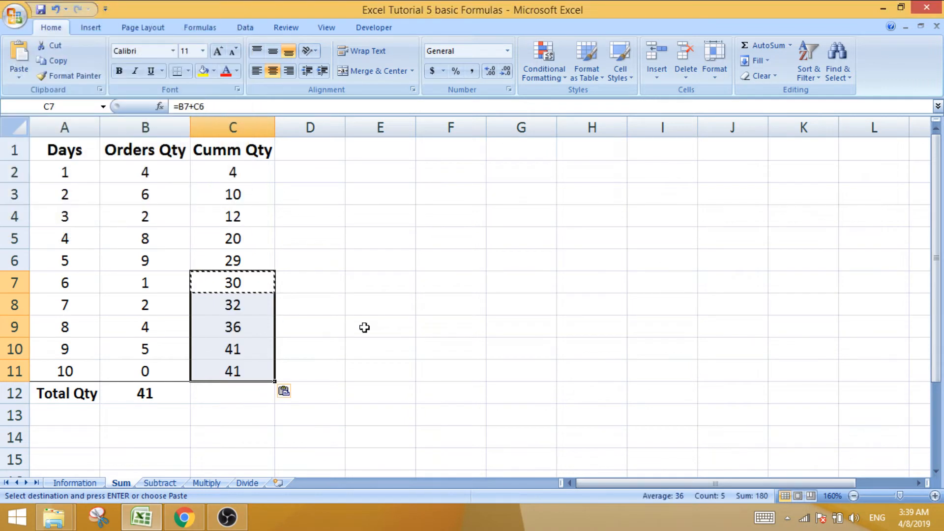
{"action": "left_click", "coordinate": [364, 328]}
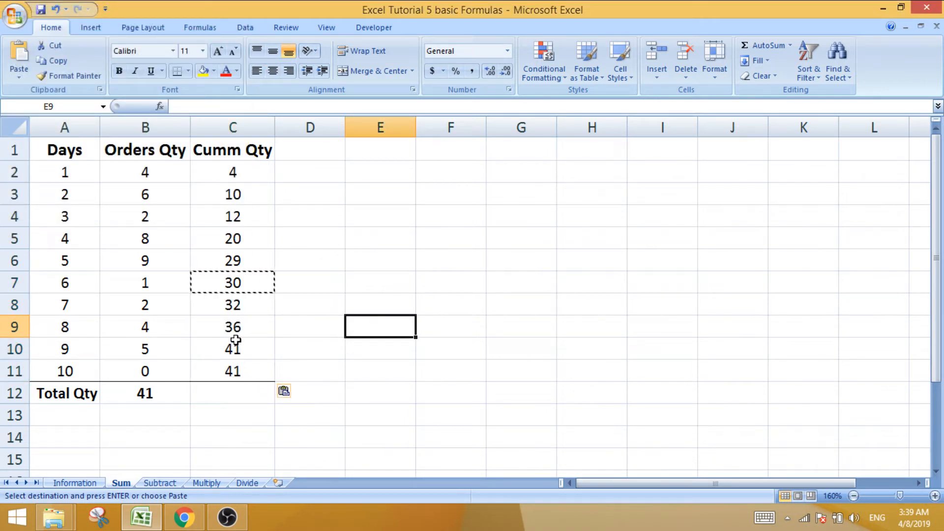
Step: Review the Paste Special command offered for the copied C7 formula on the range C7:C10
{"action": "left_click", "coordinate": [236, 283]}
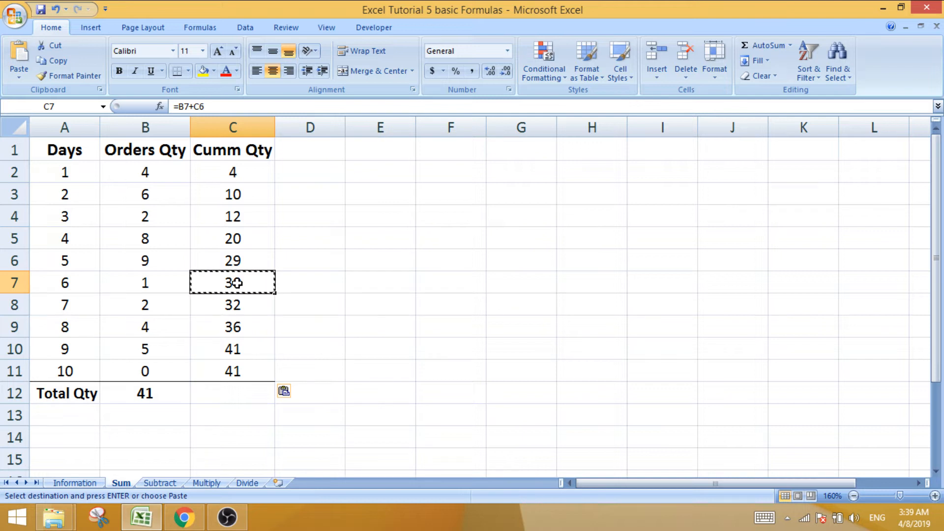
{"action": "left_click_drag", "start_coordinate": [237, 284], "coordinate": [241, 345]}
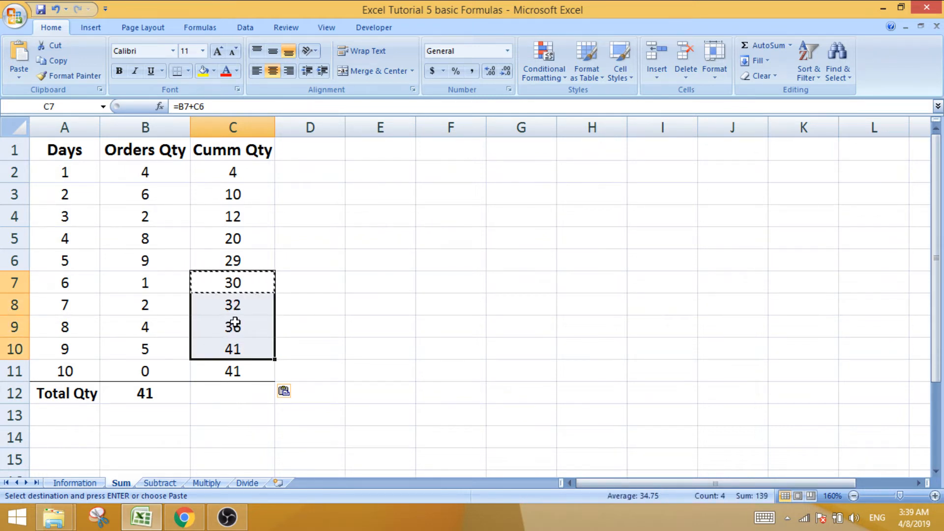
{"action": "right_click", "coordinate": [235, 323]}
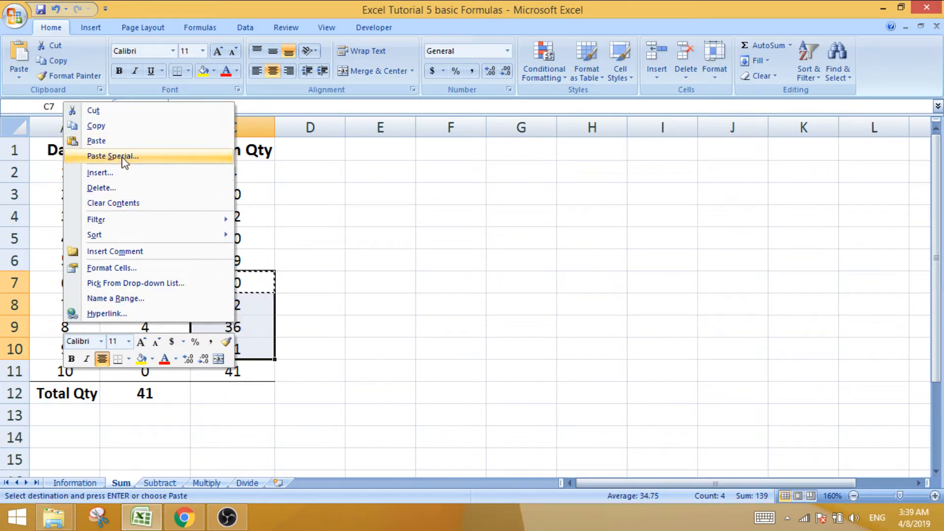
{"action": "left_click", "coordinate": [343, 265]}
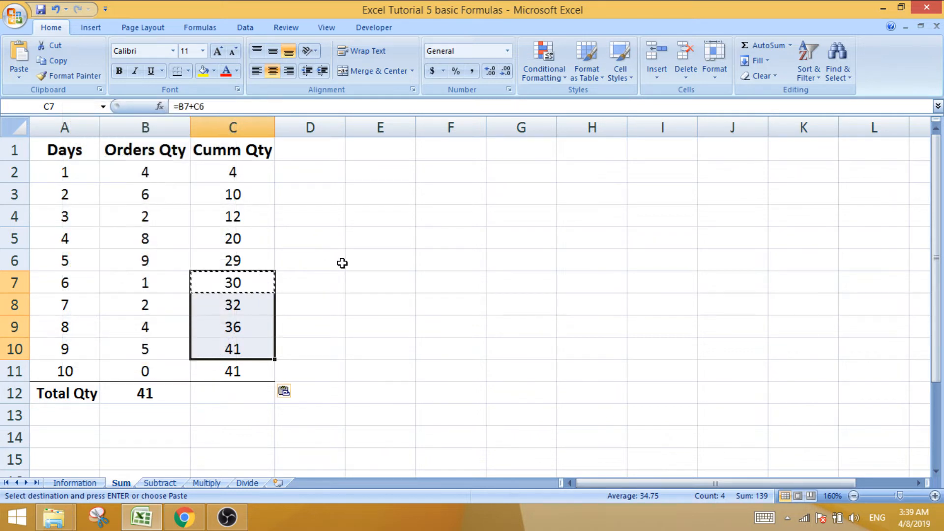
{"action": "left_click", "coordinate": [339, 309]}
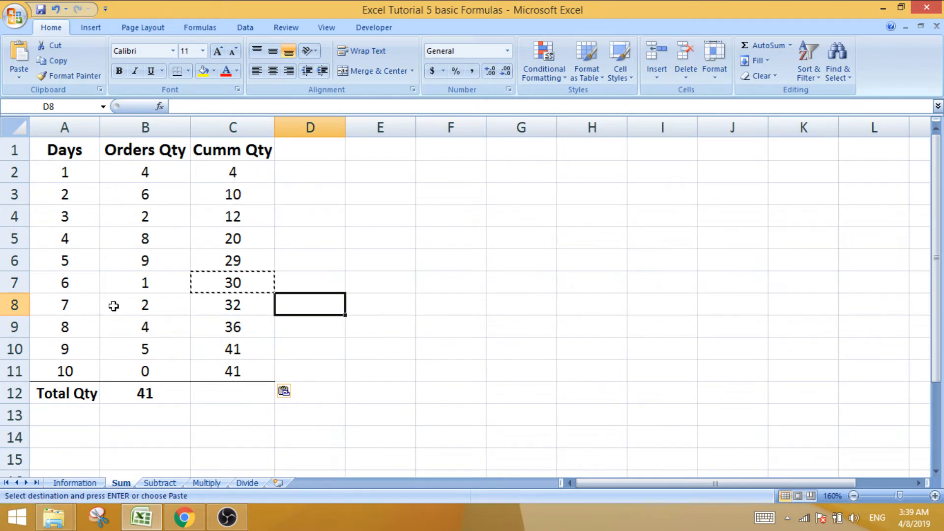
Step: Examine the running-total formulas in C8 to C11 against the days and order quantities in the same rows
{"action": "left_click", "coordinate": [77, 311]}
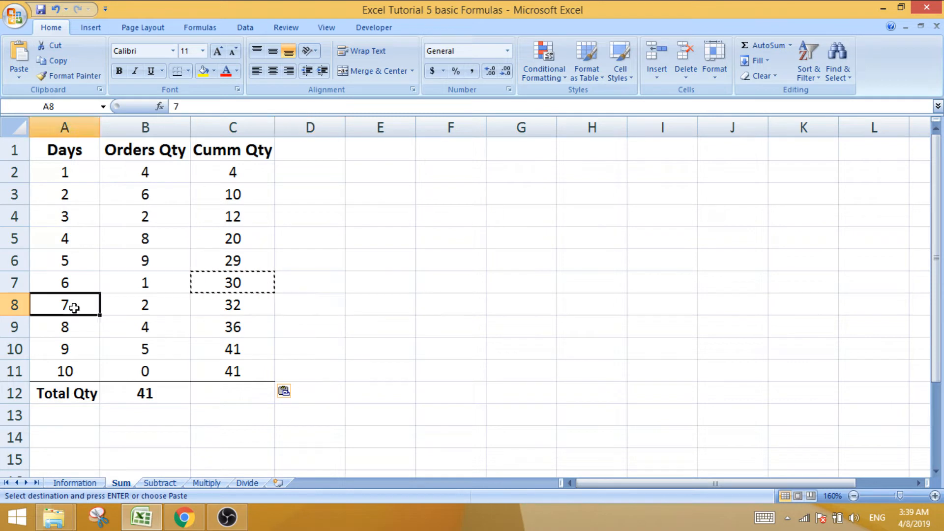
{"action": "left_click", "coordinate": [233, 306]}
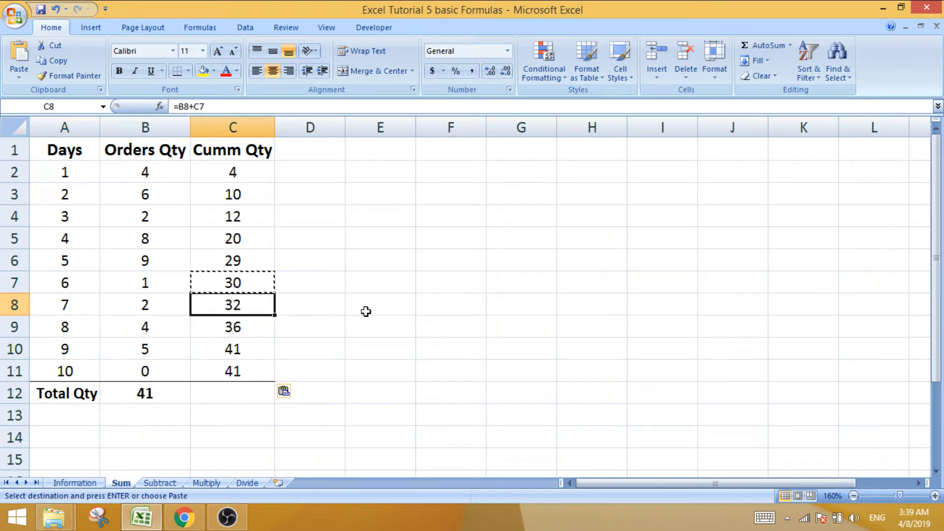
{"action": "left_click", "coordinate": [245, 350]}
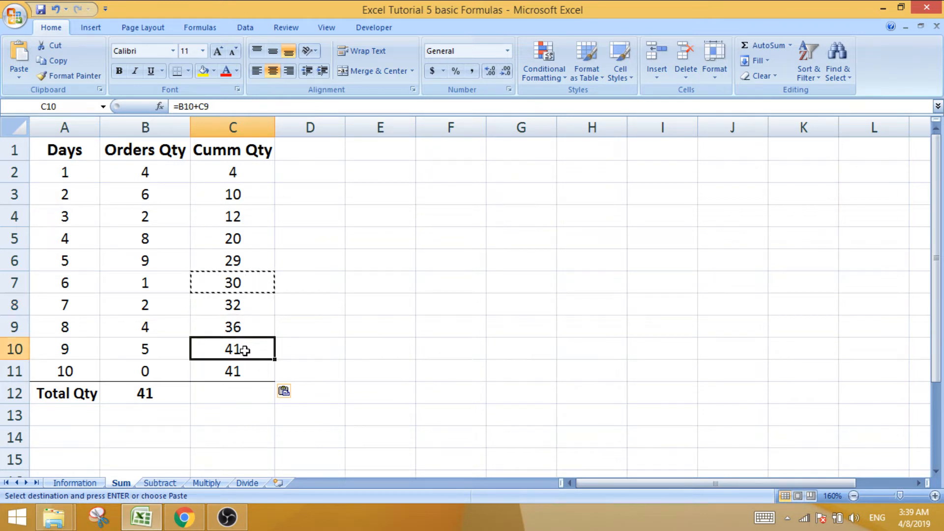
{"action": "left_click", "coordinate": [237, 369]}
{"action": "left_click", "coordinate": [239, 353]}
{"action": "left_click", "coordinate": [237, 368]}
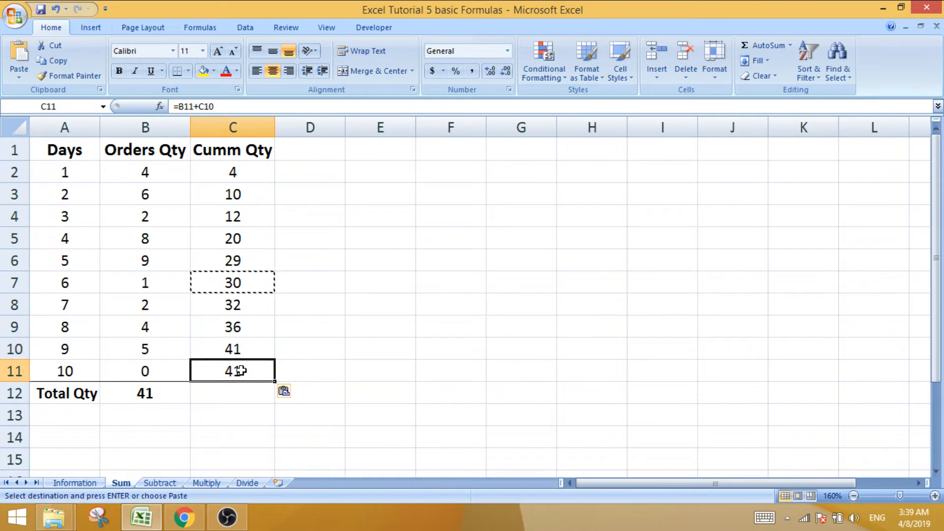
{"action": "left_click", "coordinate": [230, 329]}
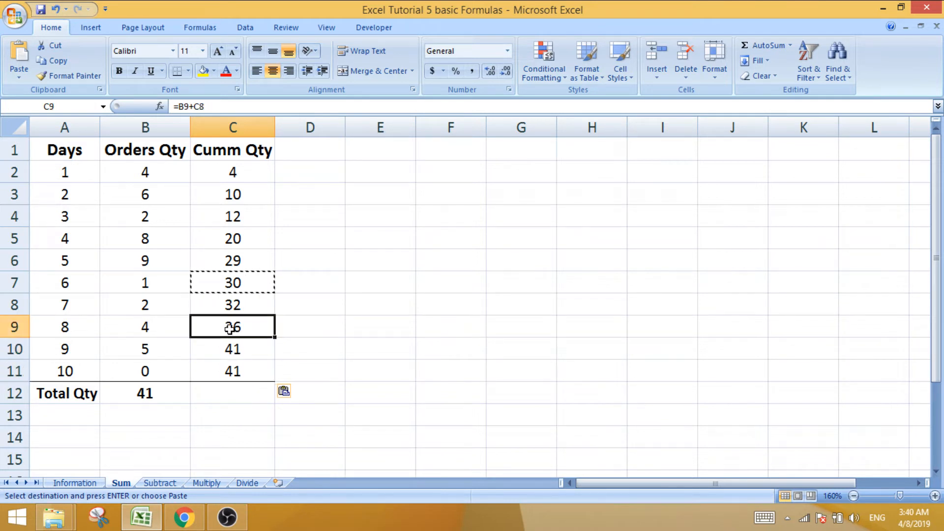
{"action": "left_click", "coordinate": [182, 351]}
{"action": "left_click", "coordinate": [231, 351]}
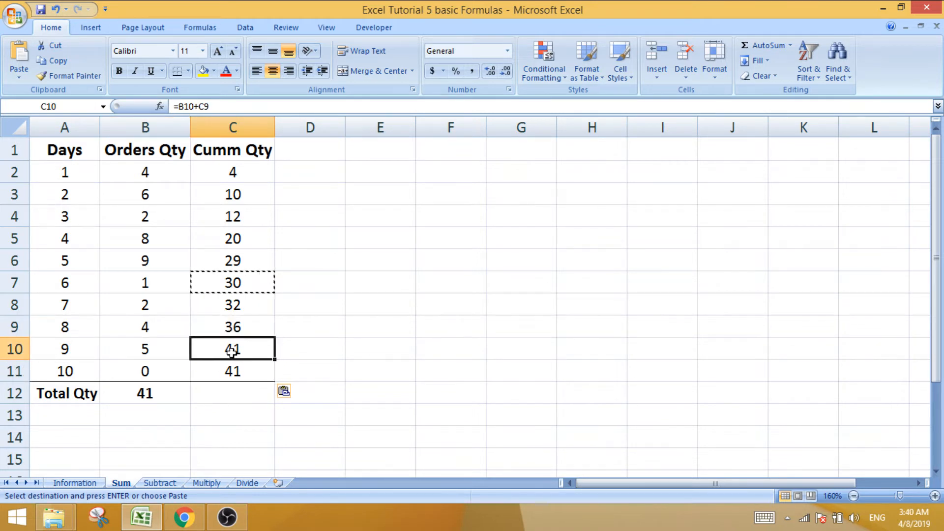
{"action": "left_click", "coordinate": [170, 367]}
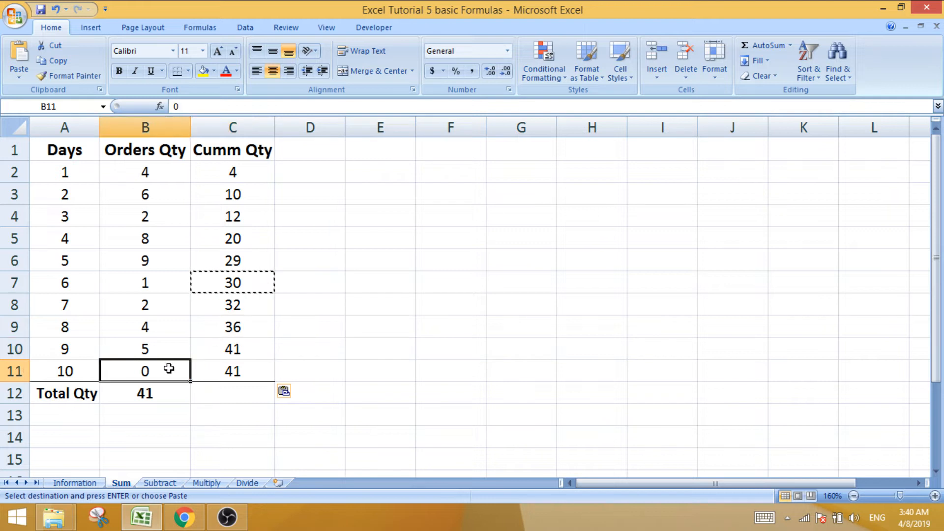
{"action": "left_click", "coordinate": [225, 373]}
{"action": "left_click", "coordinate": [65, 368]}
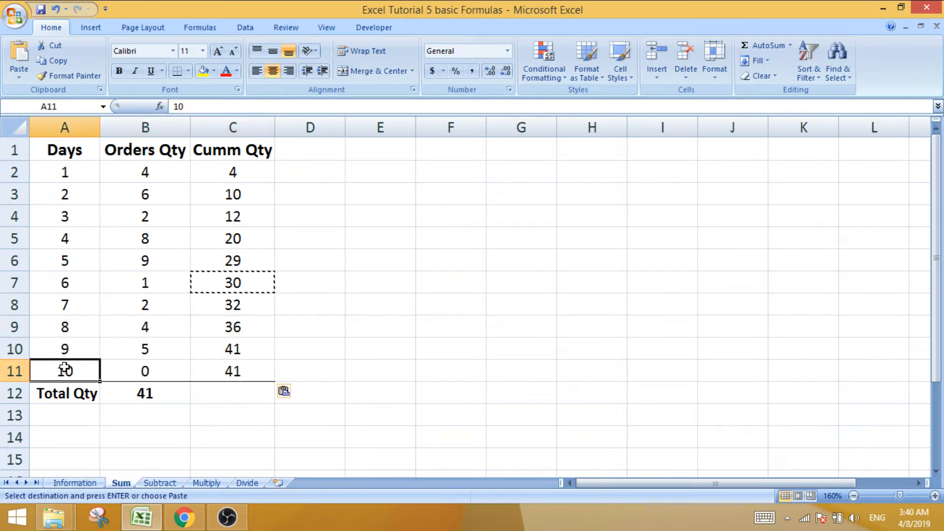
{"action": "left_click", "coordinate": [147, 375]}
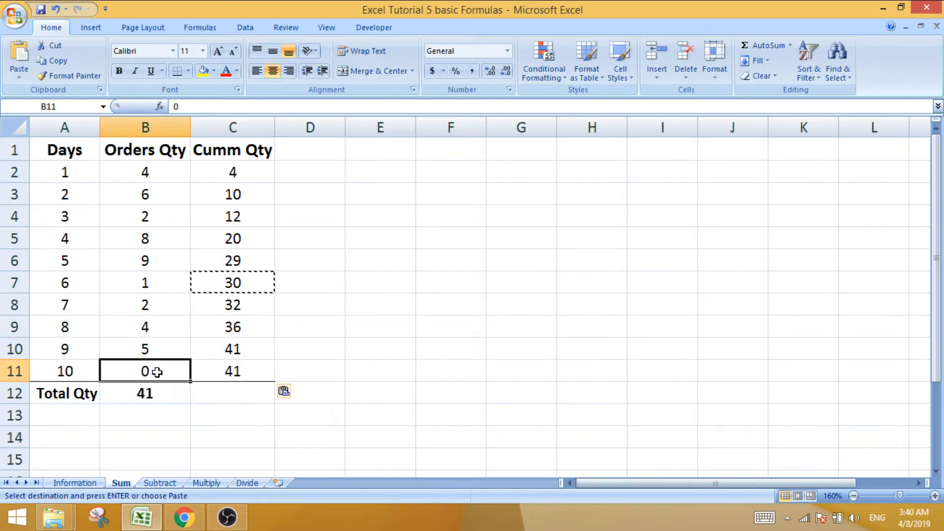
{"action": "left_click", "coordinate": [328, 370]}
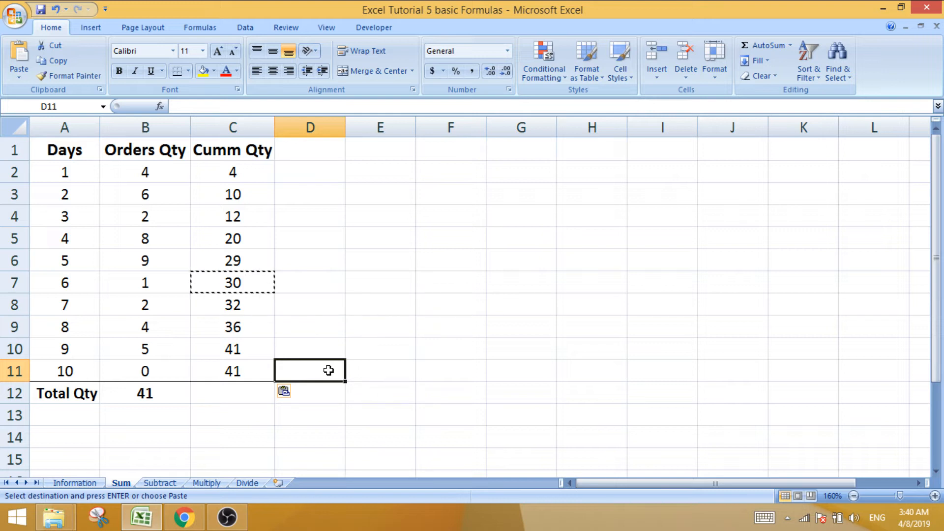
Step: On the Subtract sheet, total the Orders Qty column in B12 with AutoSum over B2:B11
{"action": "left_click", "coordinate": [164, 483]}
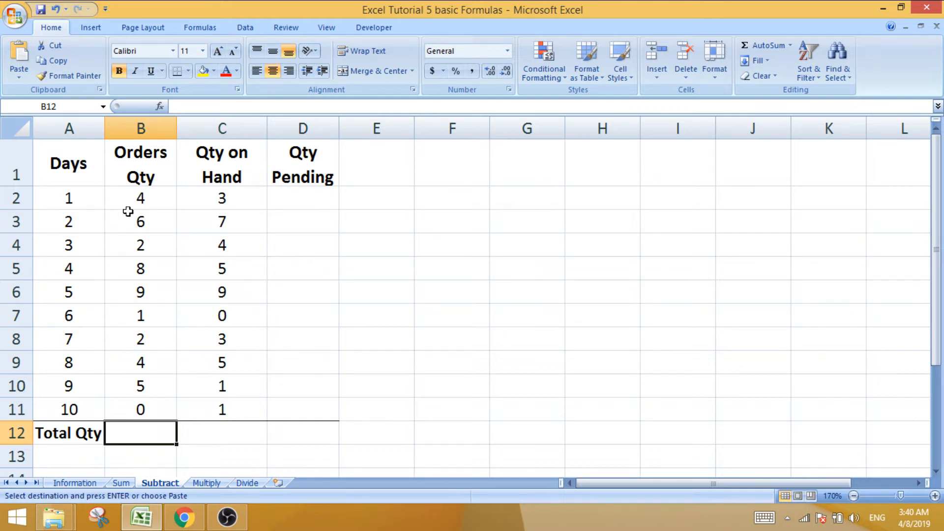
{"action": "left_click", "coordinate": [148, 166]}
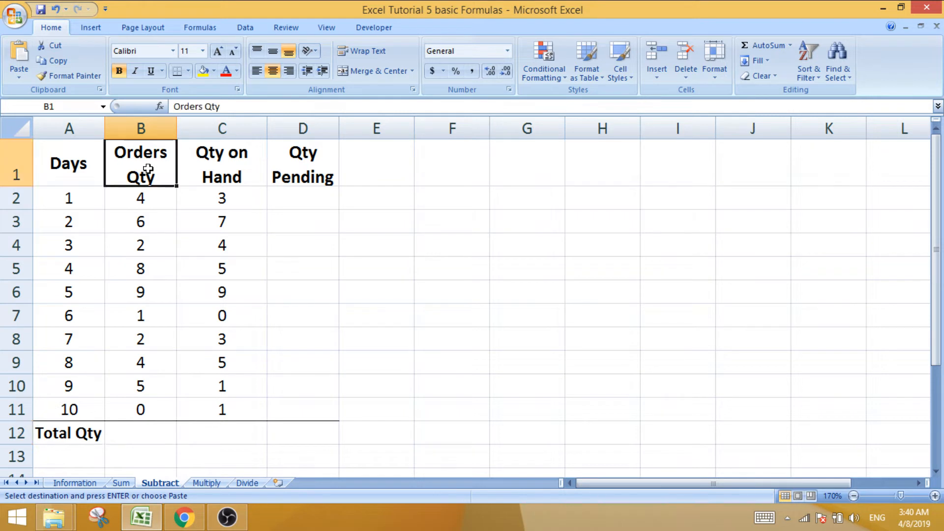
{"action": "left_click", "coordinate": [149, 432]}
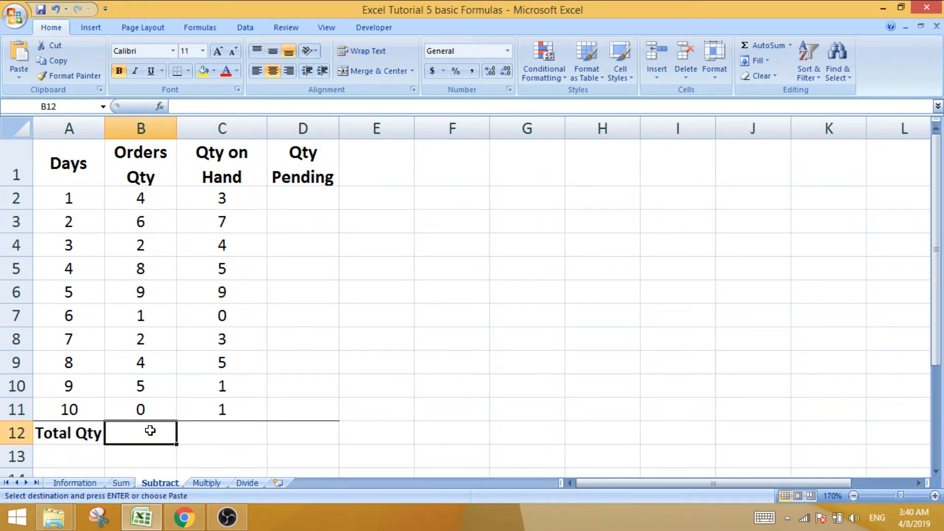
{"action": "left_click", "coordinate": [767, 45]}
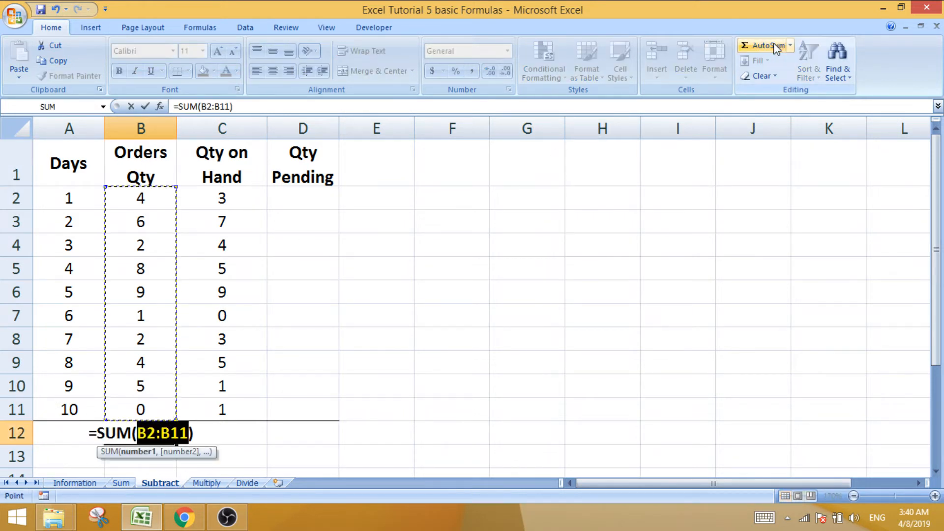
{"action": "key", "text": "Return"}
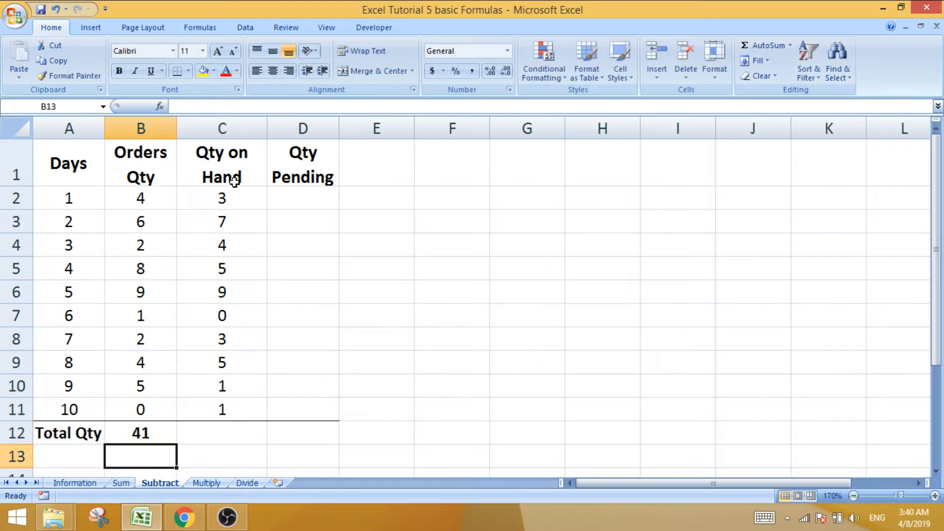
Step: Total the Qty on Hand column in C12 with AutoSum over C2:C11
{"action": "left_click", "coordinate": [132, 153]}
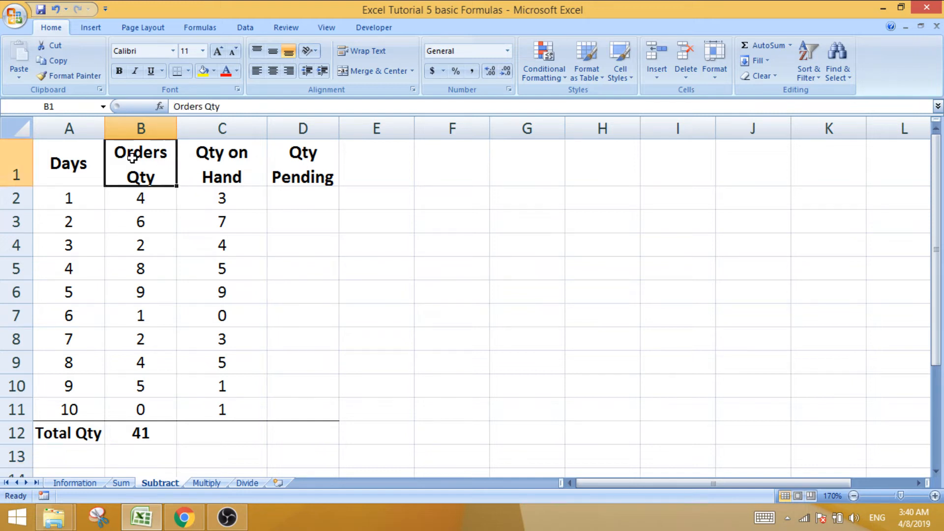
{"action": "left_click", "coordinate": [218, 160]}
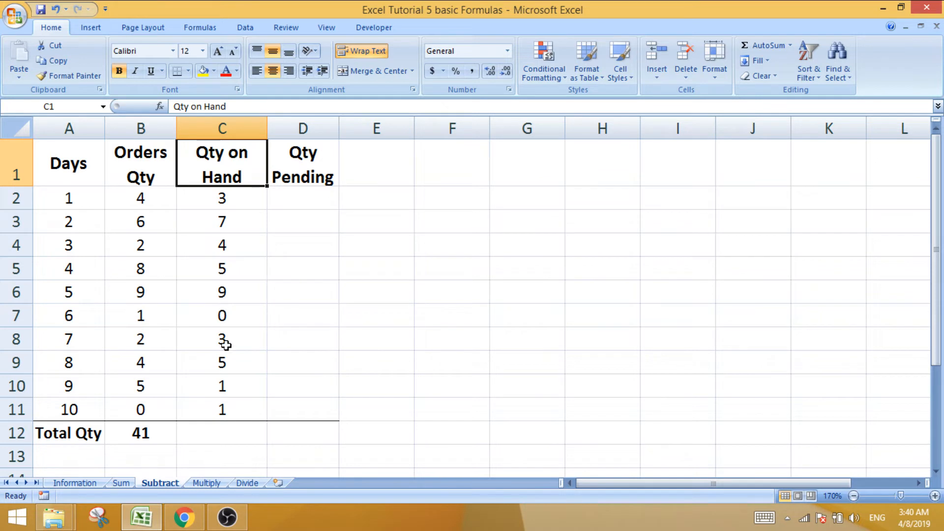
{"action": "left_click", "coordinate": [314, 196]}
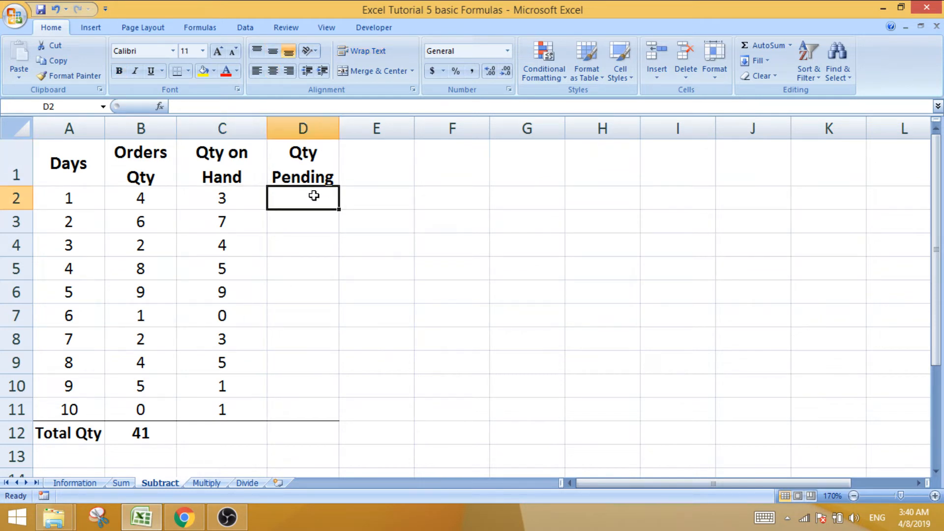
{"action": "left_click", "coordinate": [236, 435]}
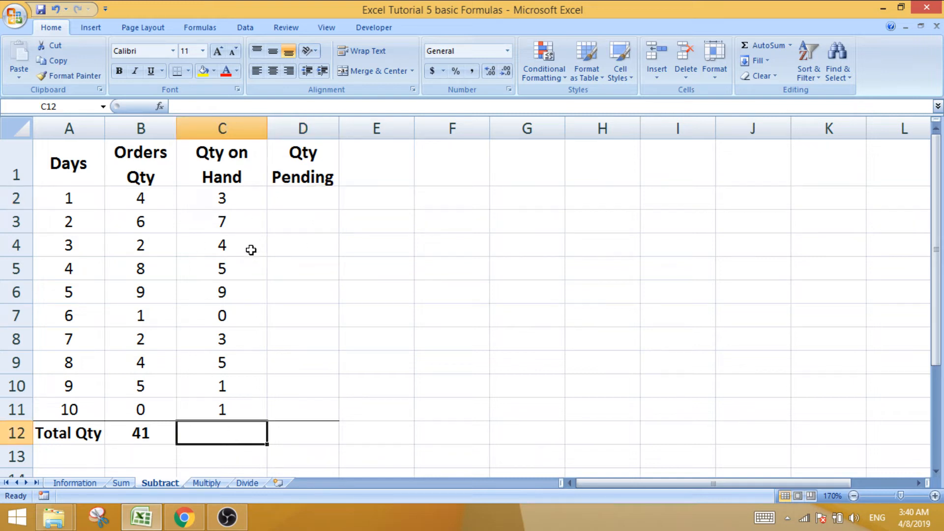
{"action": "left_click", "coordinate": [771, 45]}
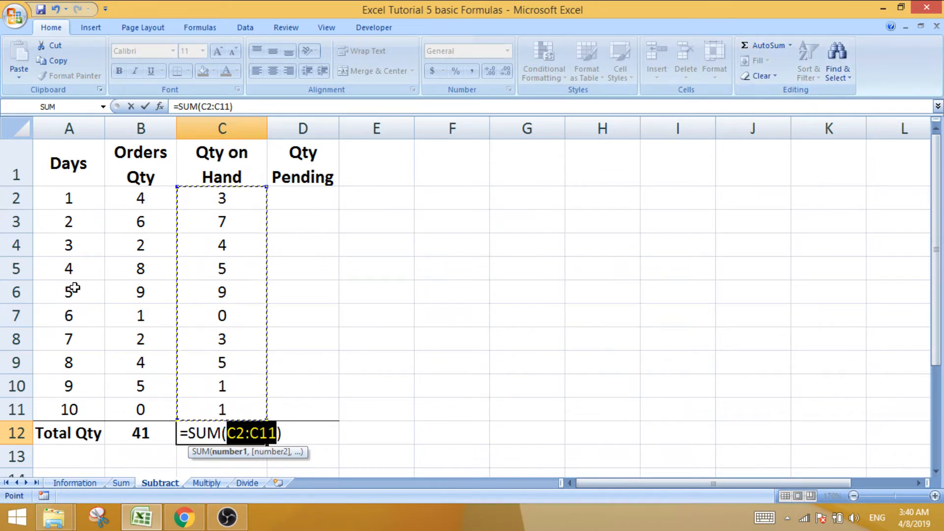
{"action": "key", "text": "Return"}
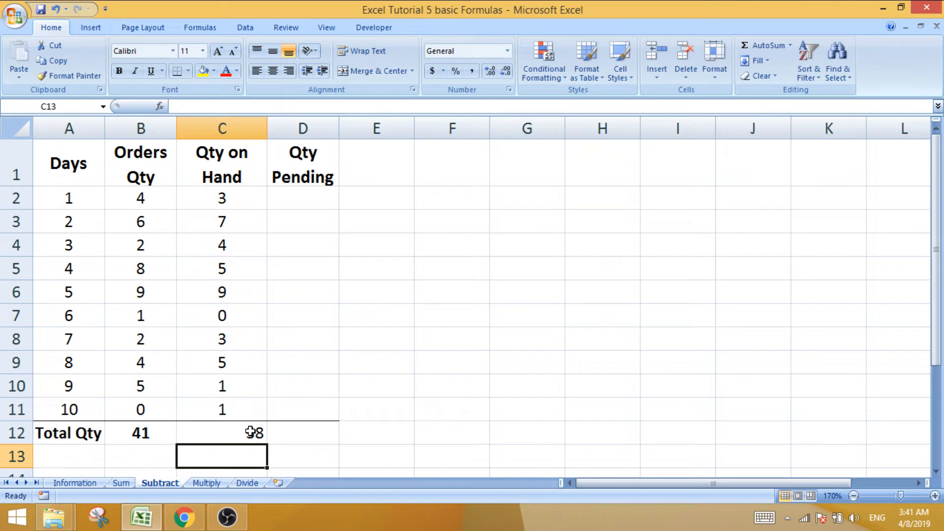
Step: Clear the day 6 Qty on Hand value in C7 and the column total in C12
{"action": "left_click", "coordinate": [142, 433]}
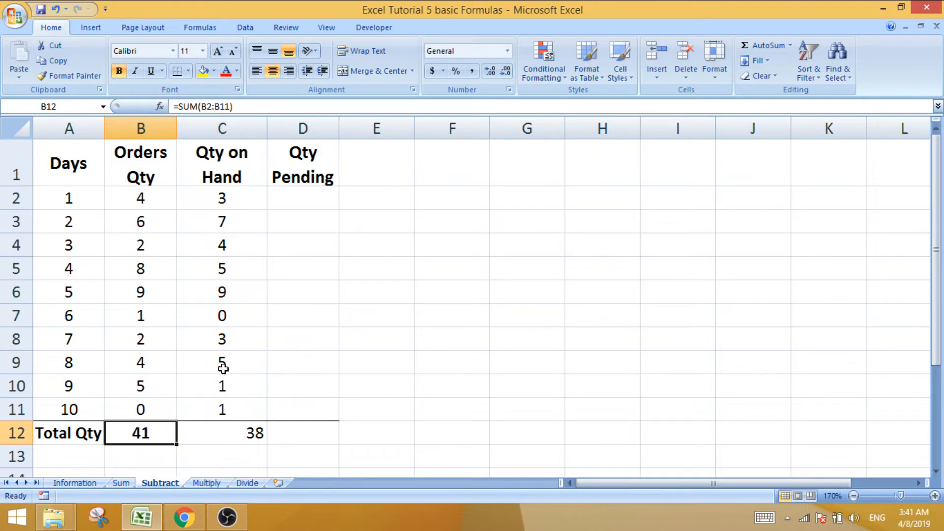
{"action": "left_click", "coordinate": [234, 322]}
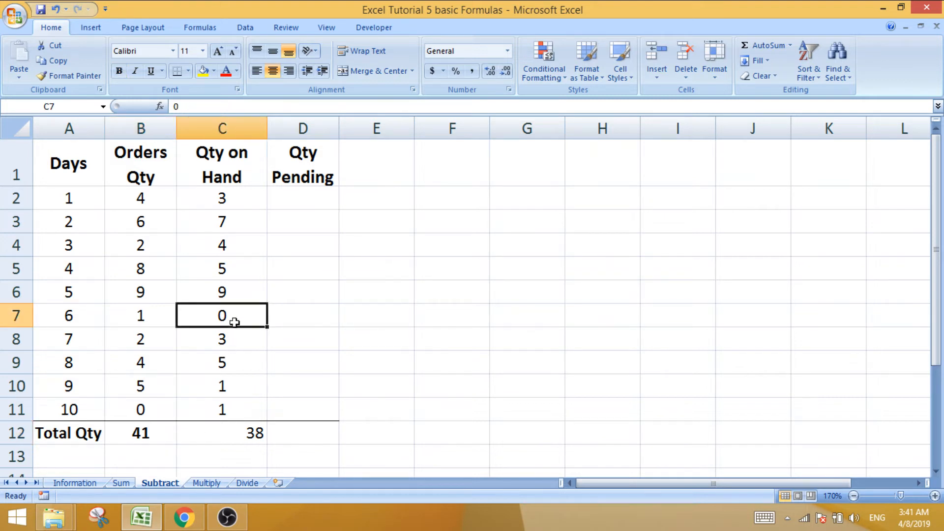
{"action": "key", "text": "Delete"}
{"action": "left_click", "coordinate": [234, 434]}
{"action": "key", "text": "Delete"}
{"action": "left_click", "coordinate": [368, 460]}
{"action": "left_click", "coordinate": [244, 436]}
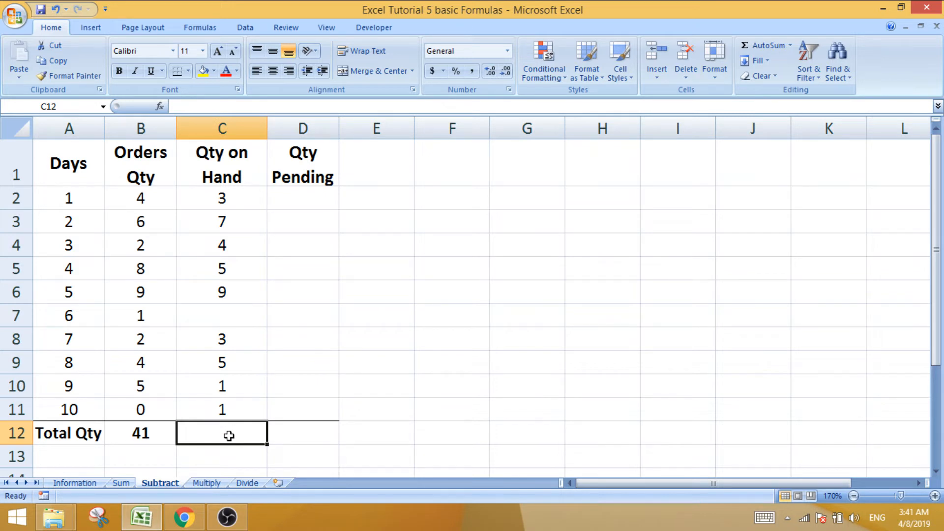
Step: Insert an AutoSum in C12 and extend its range to cover C2:C11 across the blank cell
{"action": "left_click", "coordinate": [763, 46]}
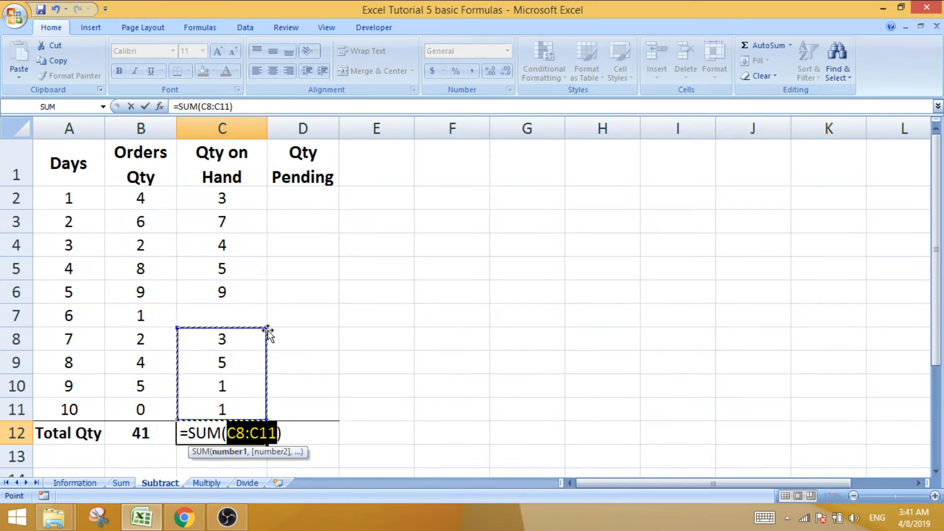
{"action": "left_click_drag", "start_coordinate": [266, 328], "coordinate": [272, 184]}
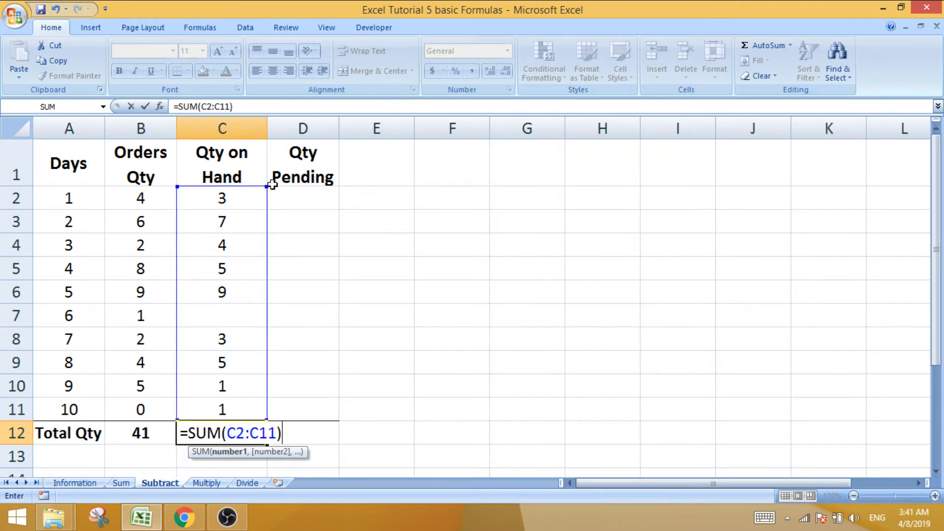
{"action": "key", "text": "Return"}
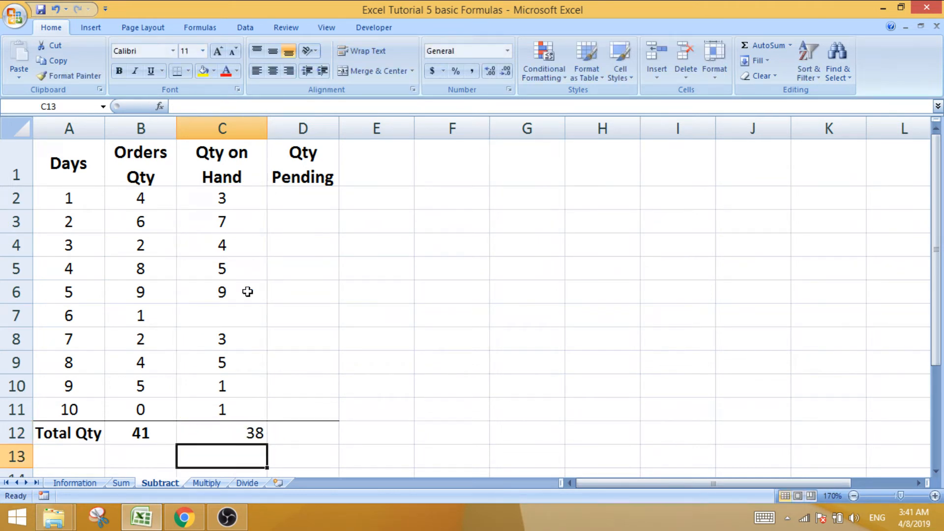
Step: Examine which Qty on Hand cells the total formula in C12 references
{"action": "left_click", "coordinate": [247, 432]}
{"action": "double_click", "coordinate": [247, 432]}
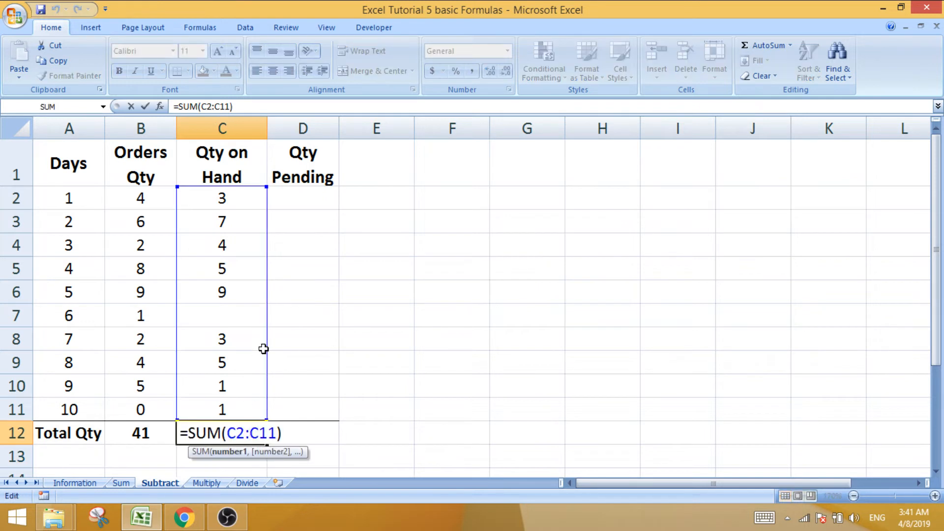
{"action": "left_click_drag", "start_coordinate": [268, 351], "coordinate": [247, 343]}
{"action": "key", "text": "Return"}
{"action": "left_click", "coordinate": [234, 428]}
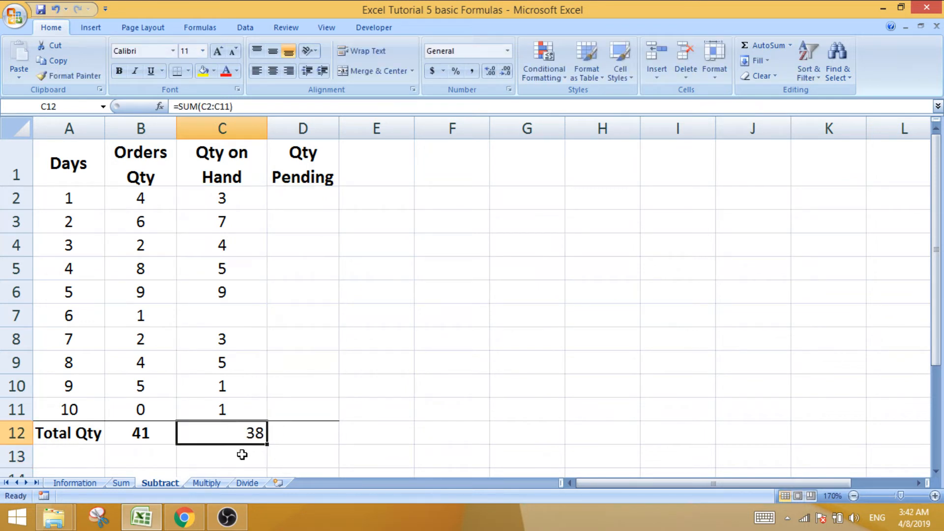
{"action": "double_click", "coordinate": [241, 434]}
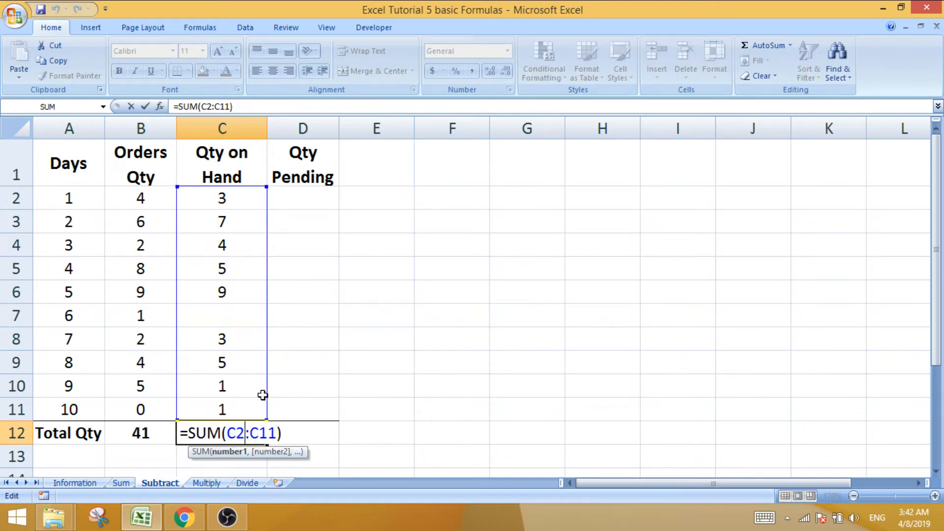
{"action": "mouse_move", "coordinate": [268, 325]}
{"action": "left_mouse_down"}
{"action": "mouse_move", "coordinate": [663, 306]}
{"action": "mouse_move", "coordinate": [354, 335]}
{"action": "mouse_move", "coordinate": [274, 305]}
{"action": "mouse_move", "coordinate": [251, 319]}
{"action": "left_mouse_up"}
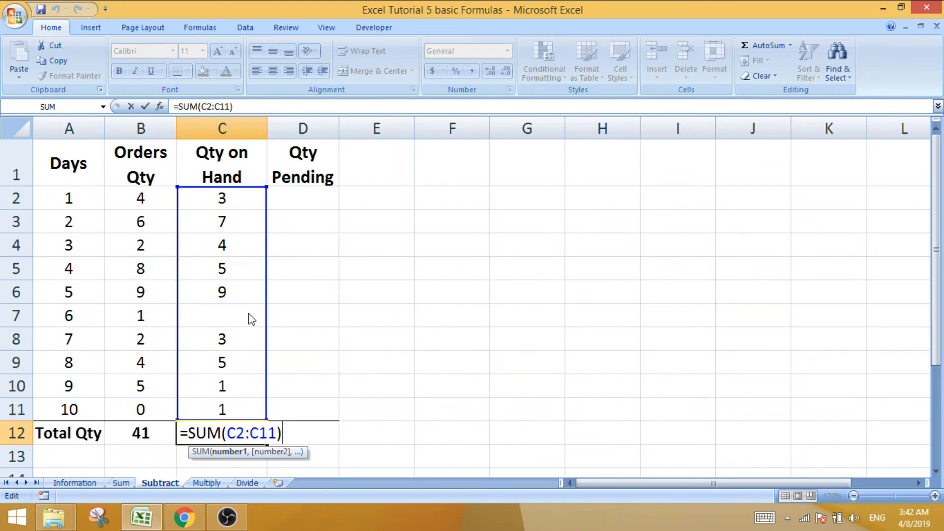
{"action": "key", "text": "Return"}
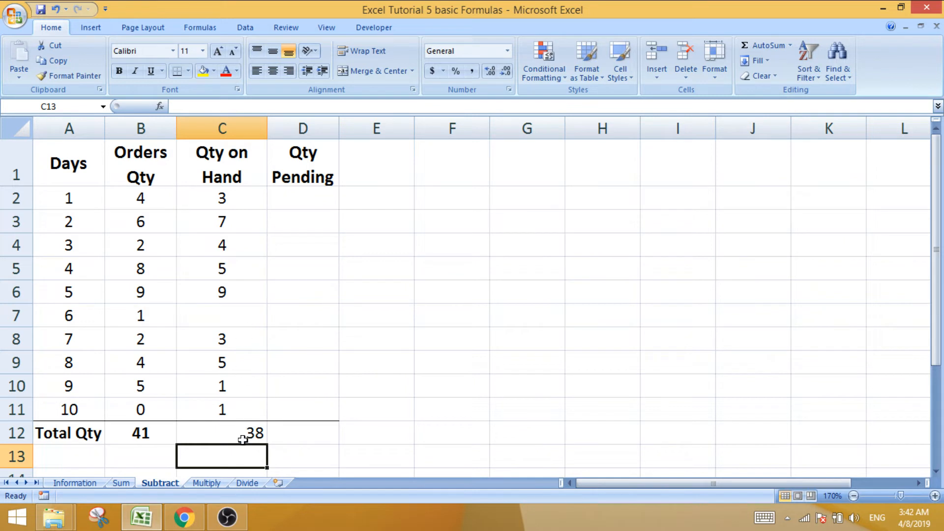
{"action": "left_click", "coordinate": [326, 435]}
{"action": "type", "text": "=SU"}
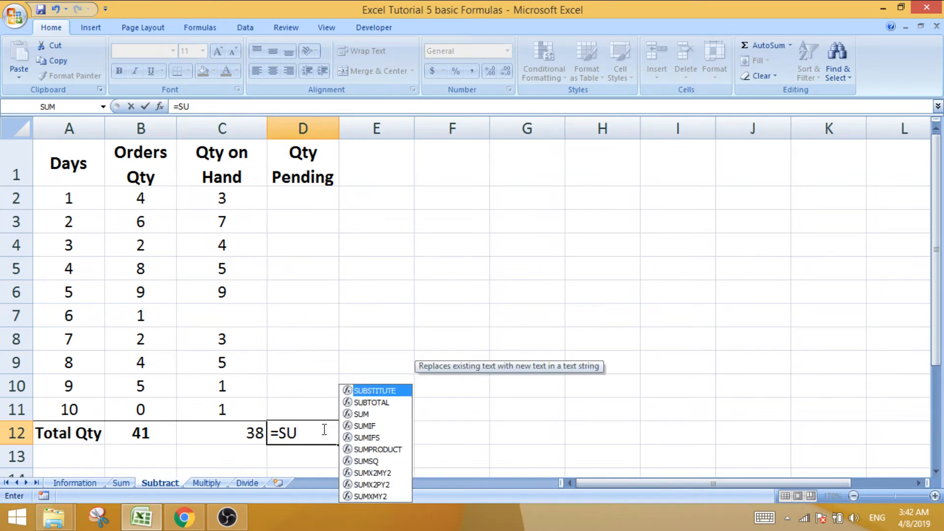
{"action": "type", "text": "B"}
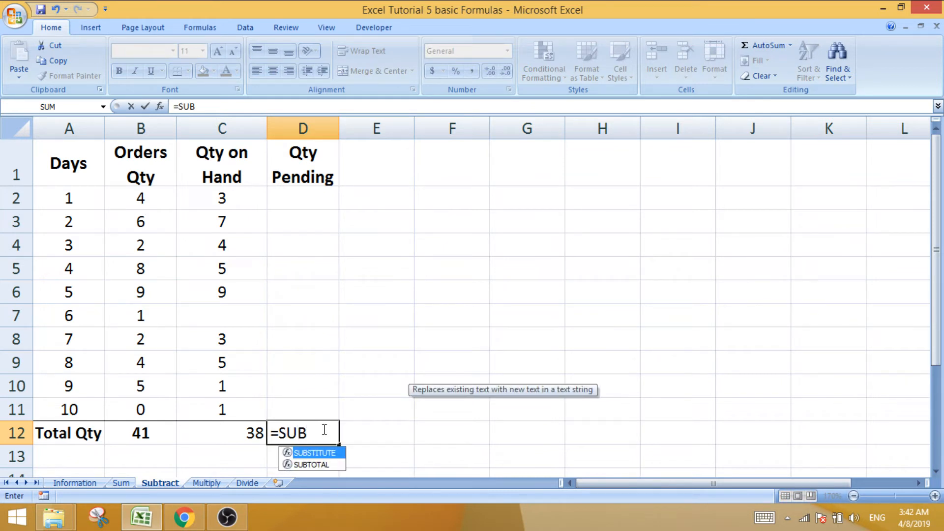
{"action": "key", "text": "BackSpace"}
{"action": "key", "text": "BackSpace"}
{"action": "key", "text": "BackSpace"}
{"action": "key", "text": "BackSpace"}
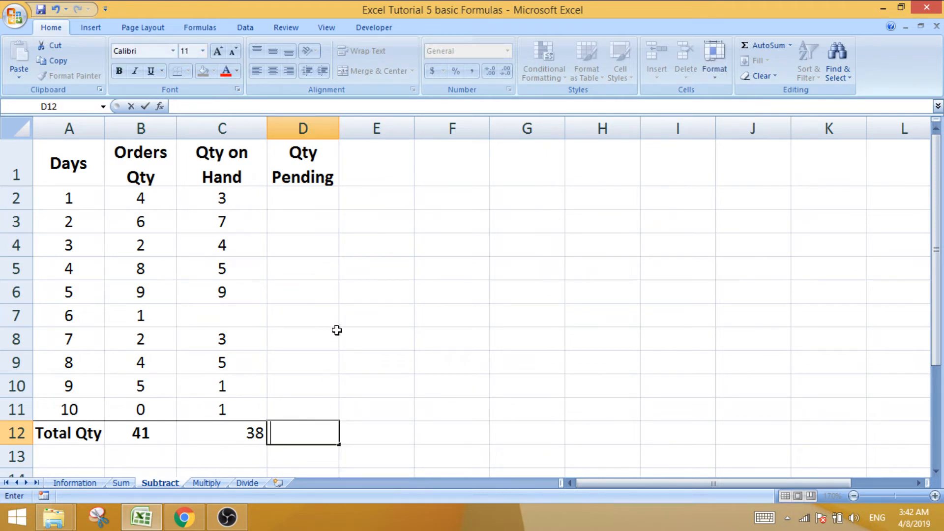
Step: Enter the formula =B2-C2 in D2 to calculate the pending quantity for day 1
{"action": "left_click", "coordinate": [307, 190]}
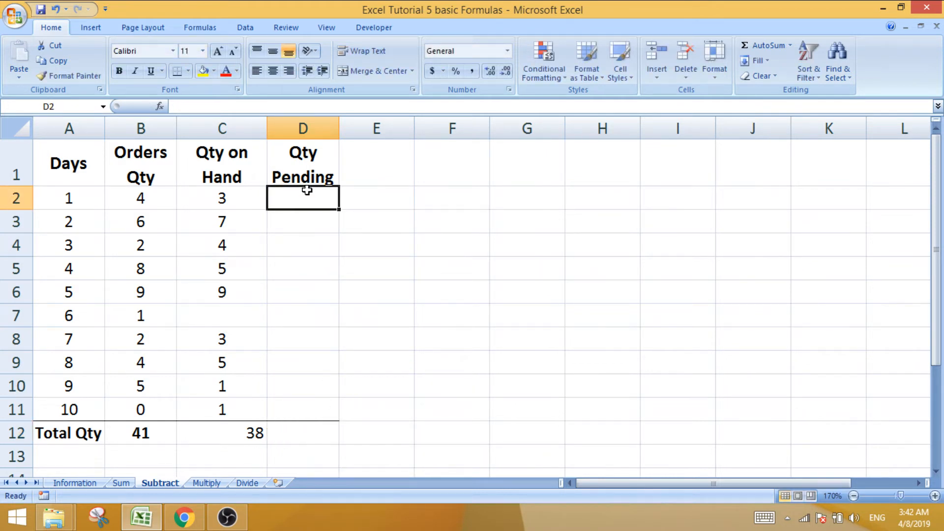
{"action": "type", "text": "="}
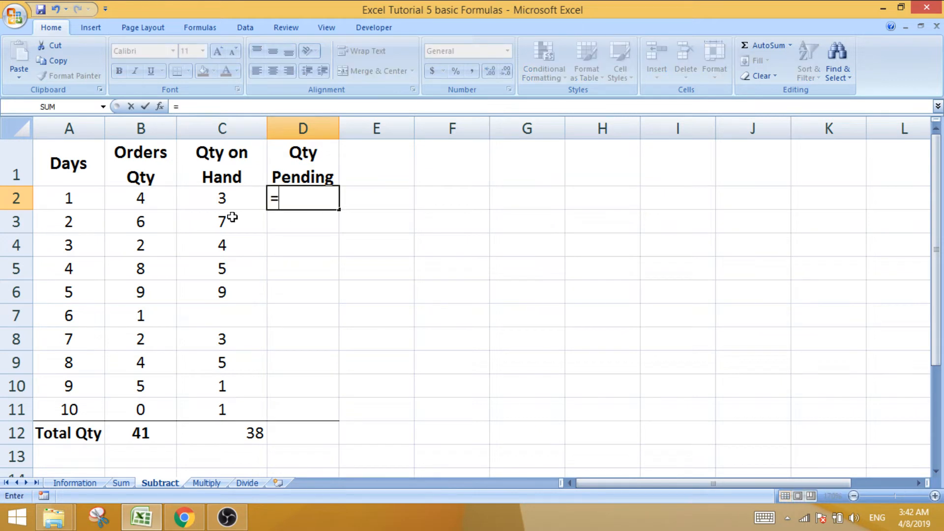
{"action": "left_click", "coordinate": [153, 202]}
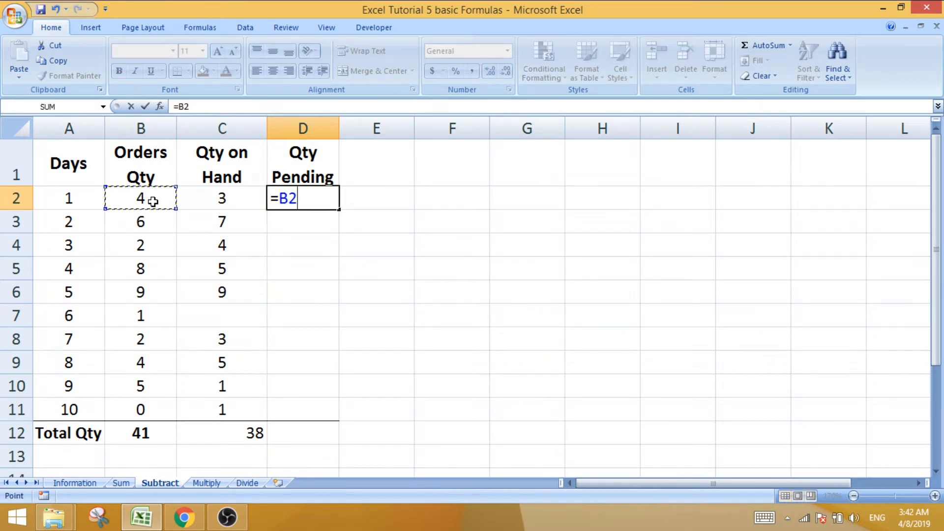
{"action": "type", "text": "-"}
{"action": "left_click", "coordinate": [202, 204]}
{"action": "key", "text": "Return"}
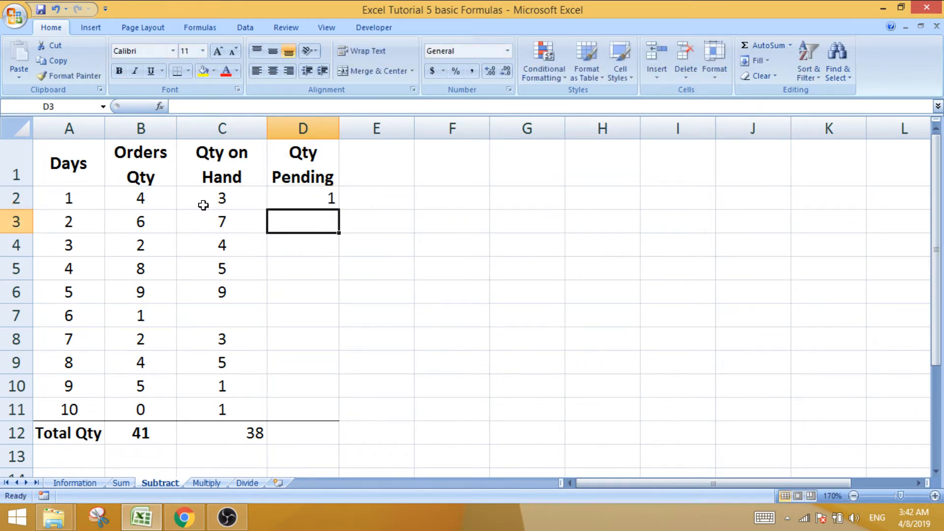
Step: Swap the cell references in the D2 formula so that it reads =C2-B2
{"action": "left_click", "coordinate": [317, 200]}
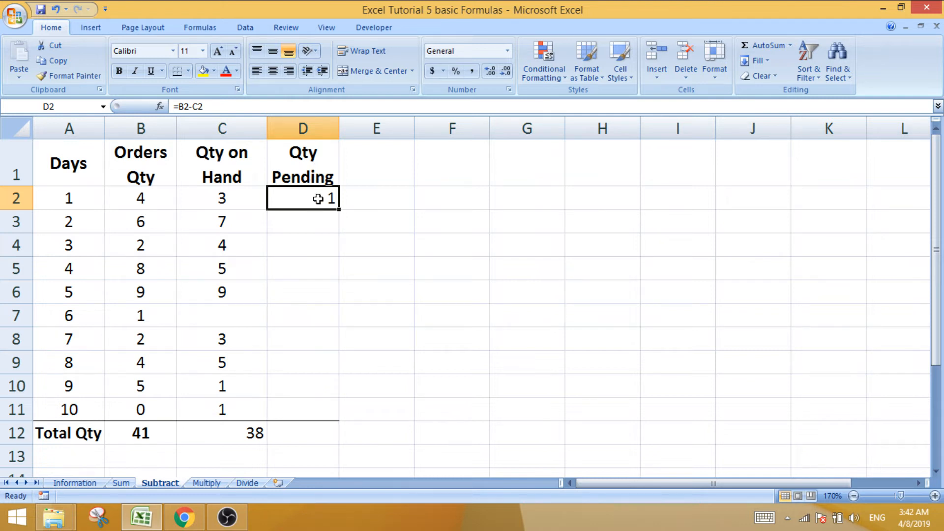
{"action": "left_click", "coordinate": [333, 257]}
{"action": "left_click", "coordinate": [320, 198]}
{"action": "double_click", "coordinate": [315, 196]}
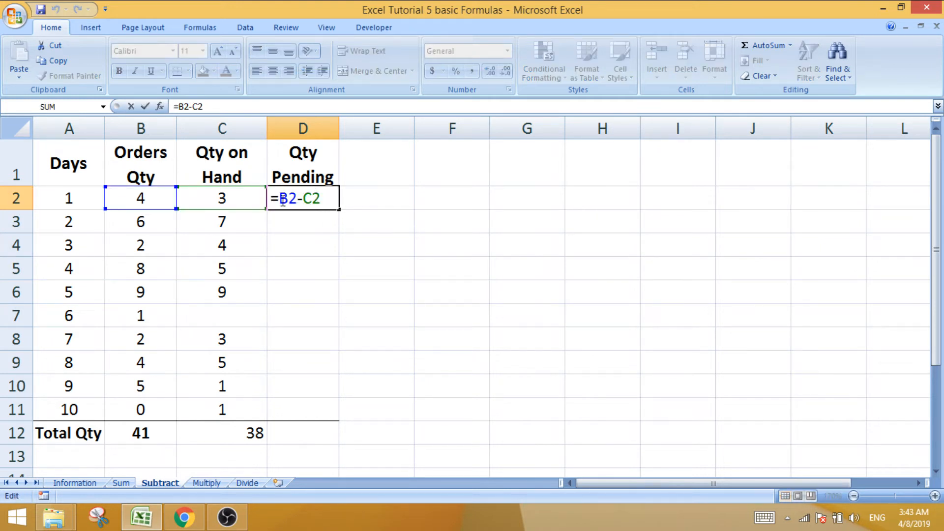
{"action": "left_click", "coordinate": [216, 224]}
{"action": "left_click", "coordinate": [165, 241]}
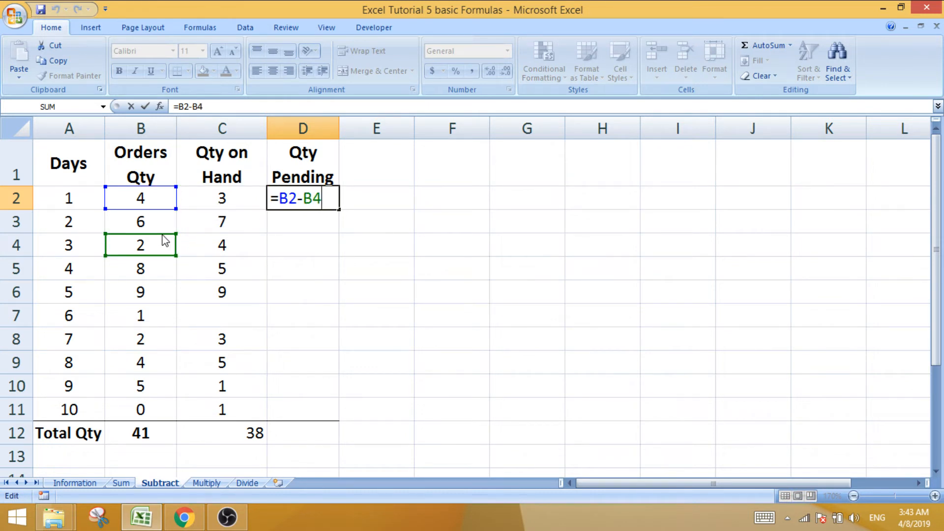
{"action": "left_click", "coordinate": [164, 227]}
{"action": "left_click_drag", "start_coordinate": [177, 205], "coordinate": [219, 209]}
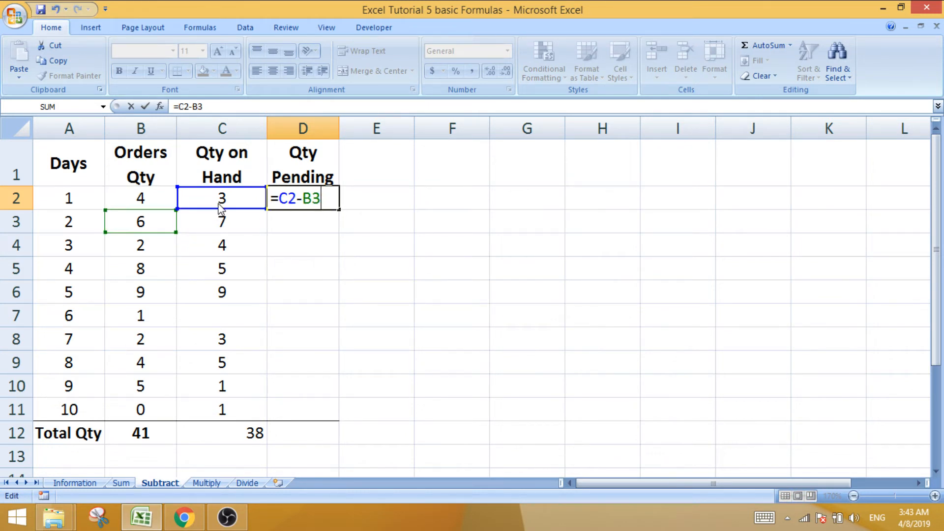
{"action": "left_click", "coordinate": [160, 206]}
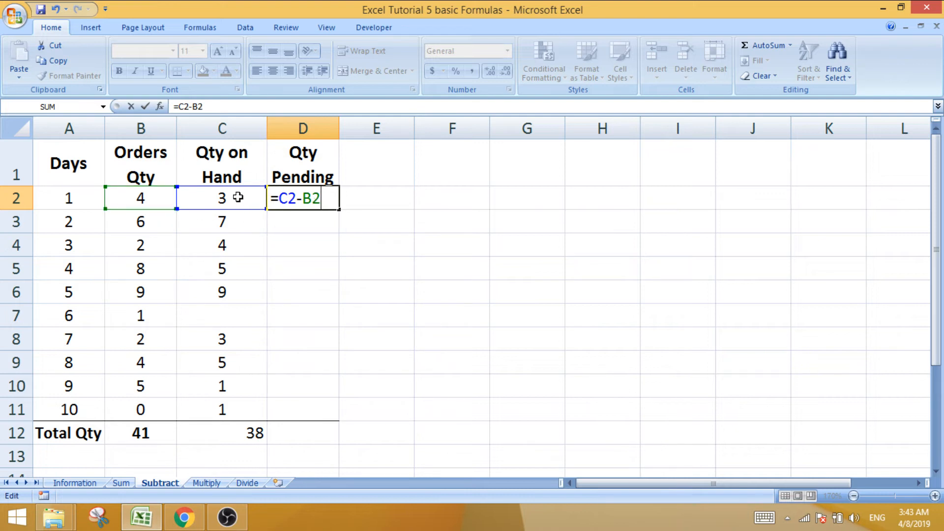
{"action": "key", "text": "Return"}
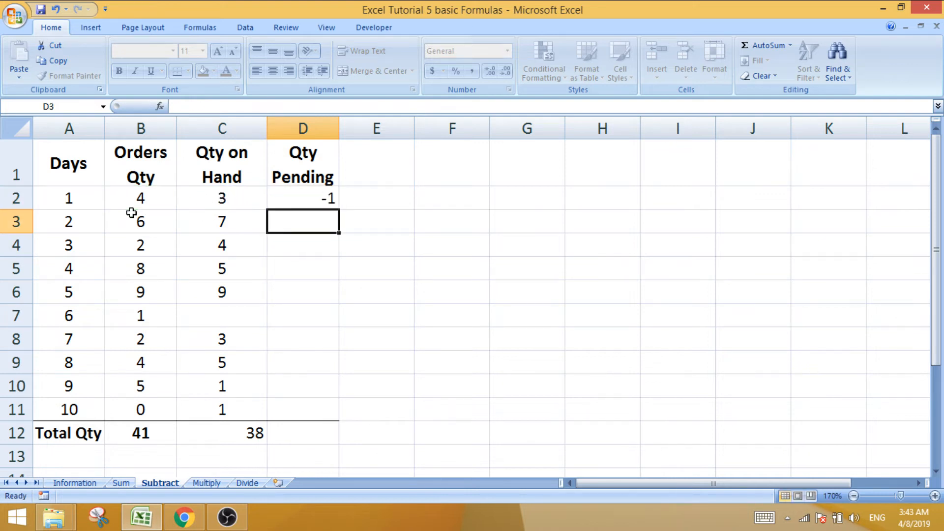
Step: Enter the formula =C3-B3 in D3 to calculate the pending quantity for day 2
{"action": "left_click", "coordinate": [320, 197]}
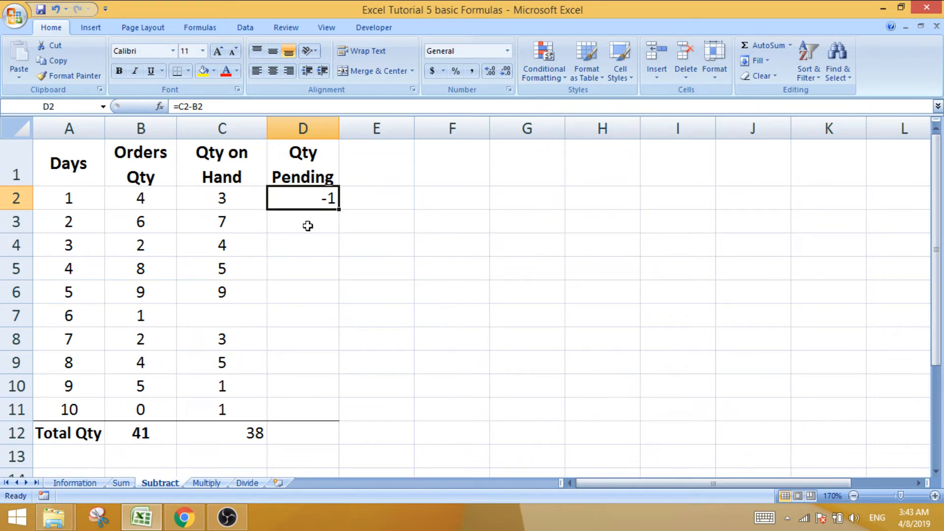
{"action": "left_click_drag", "start_coordinate": [285, 198], "coordinate": [166, 200]}
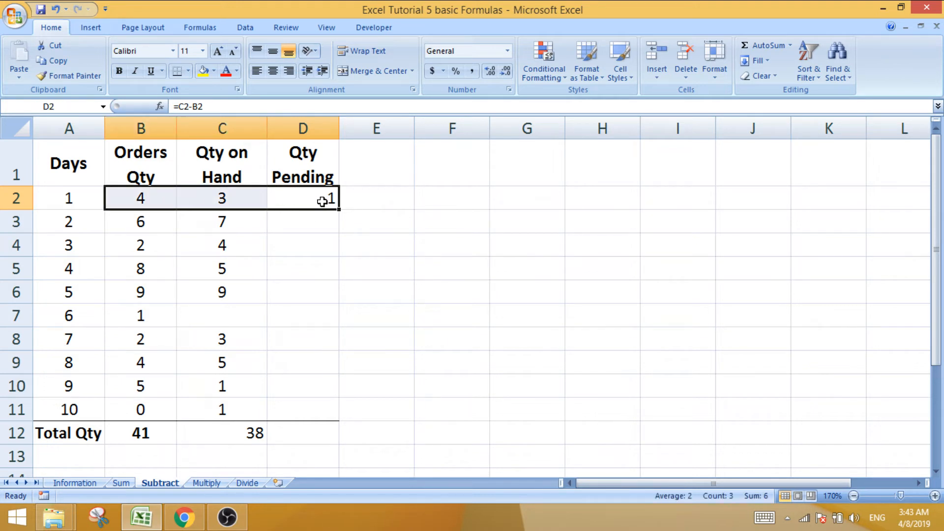
{"action": "left_click", "coordinate": [313, 222]}
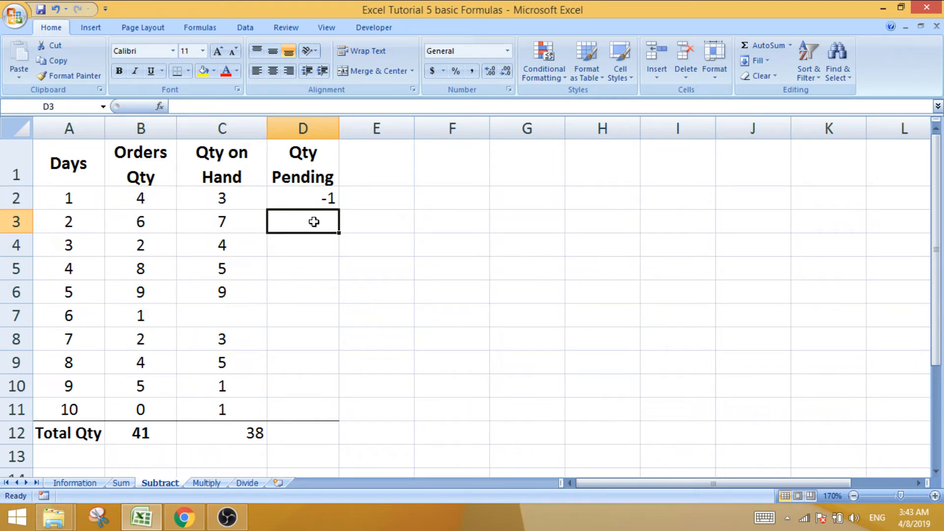
{"action": "type", "text": "="}
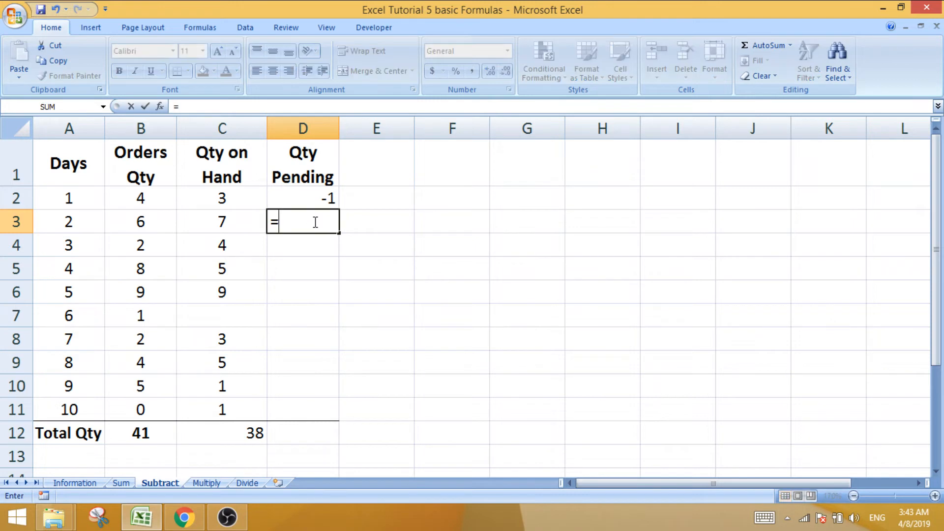
{"action": "left_click", "coordinate": [228, 218]}
{"action": "type", "text": "-"}
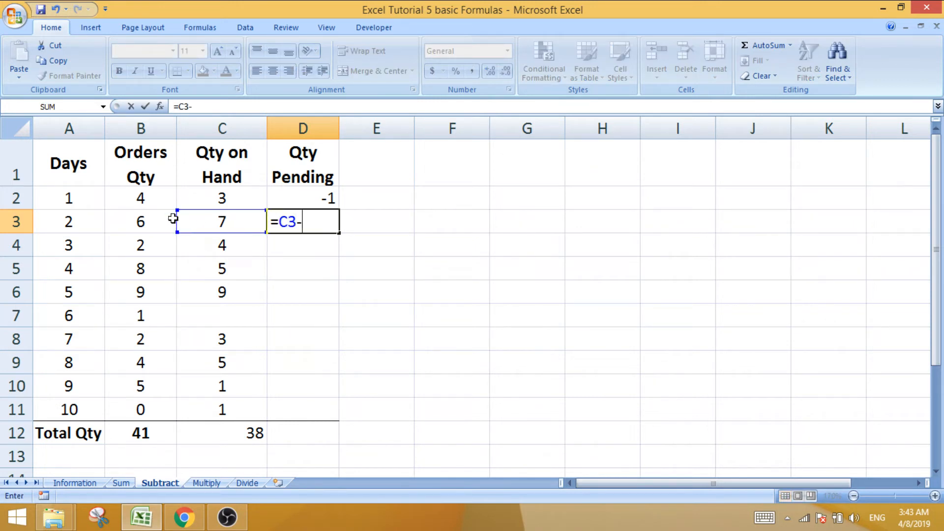
{"action": "left_click", "coordinate": [134, 221]}
{"action": "key", "text": "Return"}
{"action": "left_click", "coordinate": [401, 251]}
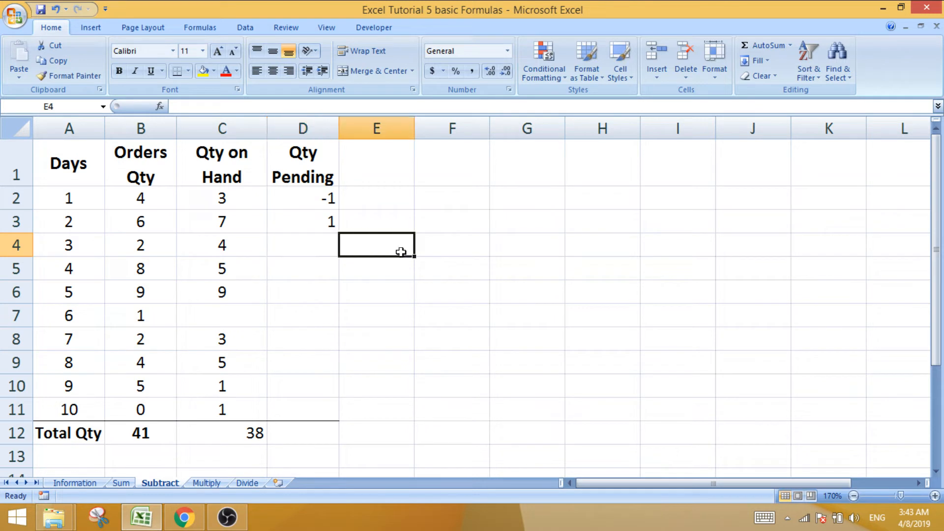
Step: Swap the cell references in the D3 formula so that it reads =B3-C3
{"action": "double_click", "coordinate": [322, 216]}
{"action": "left_click_drag", "start_coordinate": [228, 234], "coordinate": [204, 218]}
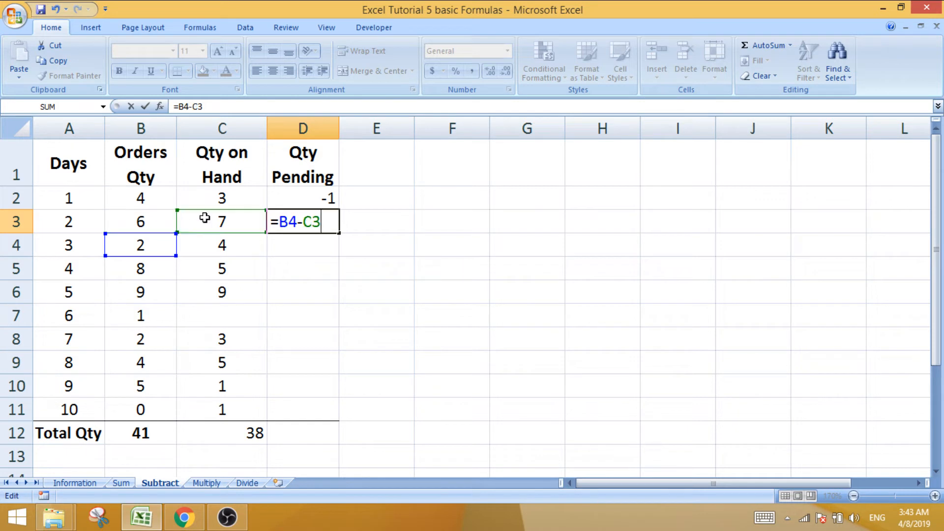
{"action": "left_click_drag", "start_coordinate": [156, 256], "coordinate": [159, 227]}
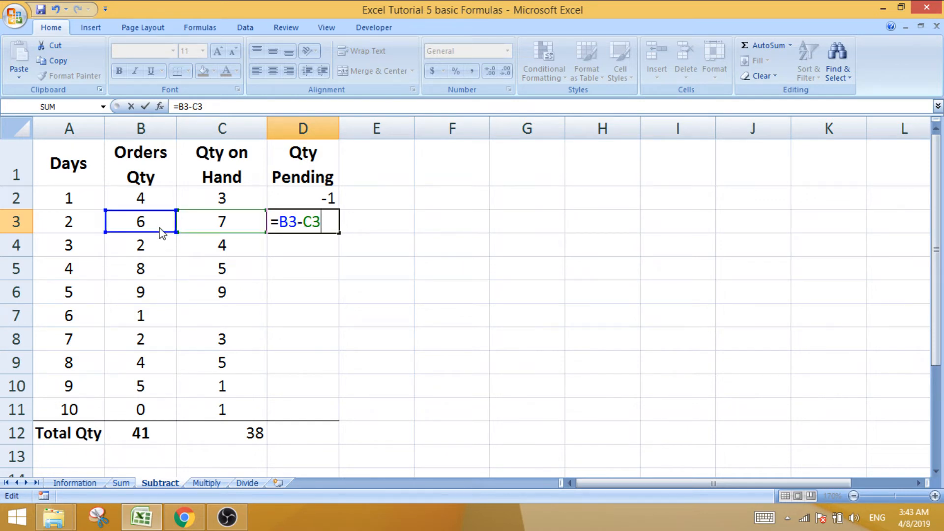
{"action": "key", "text": "Return"}
{"action": "left_click", "coordinate": [424, 261]}
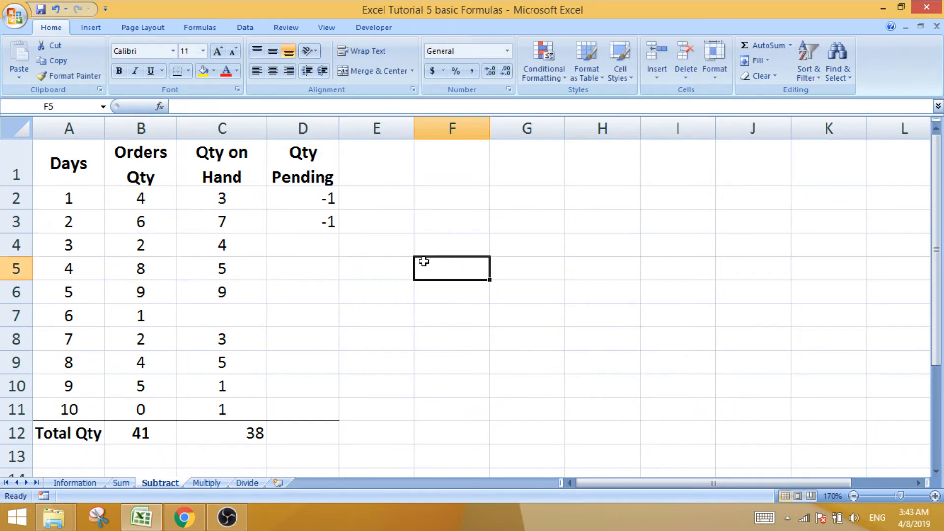
Step: Compare the subtraction order in the D2 and D3 formulas against the quantities they reference
{"action": "double_click", "coordinate": [297, 198]}
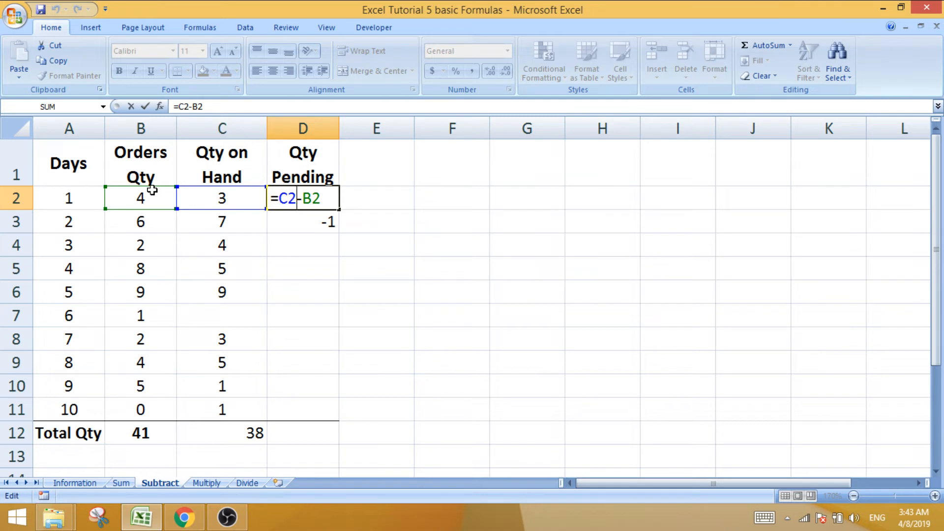
{"action": "key", "text": "Return"}
{"action": "double_click", "coordinate": [320, 219]}
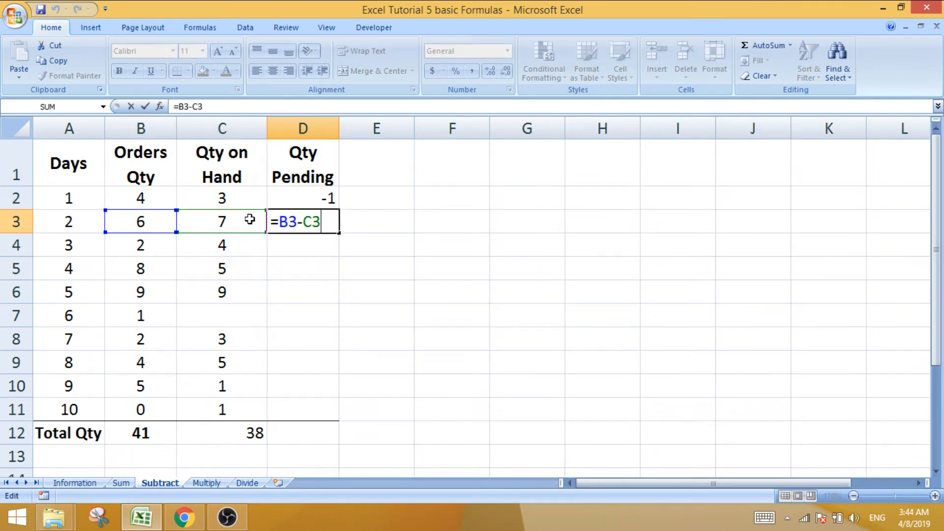
{"action": "key", "text": "Return"}
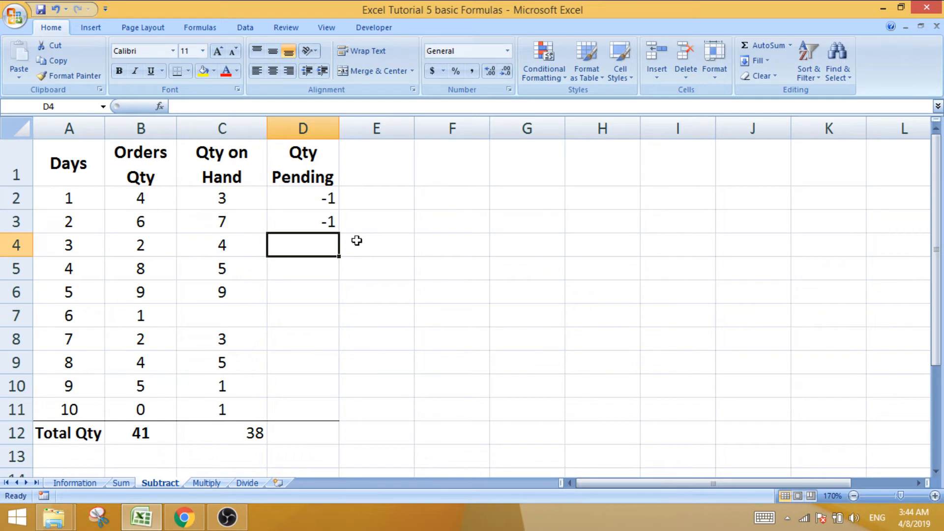
{"action": "left_click_drag", "start_coordinate": [316, 200], "coordinate": [316, 225]}
{"action": "left_click", "coordinate": [386, 251]}
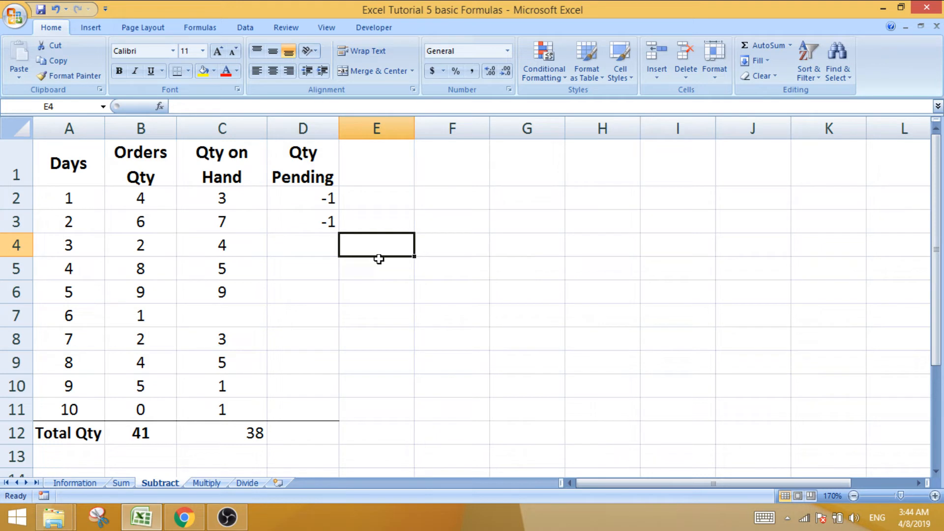
{"action": "left_click_drag", "start_coordinate": [158, 225], "coordinate": [196, 222]}
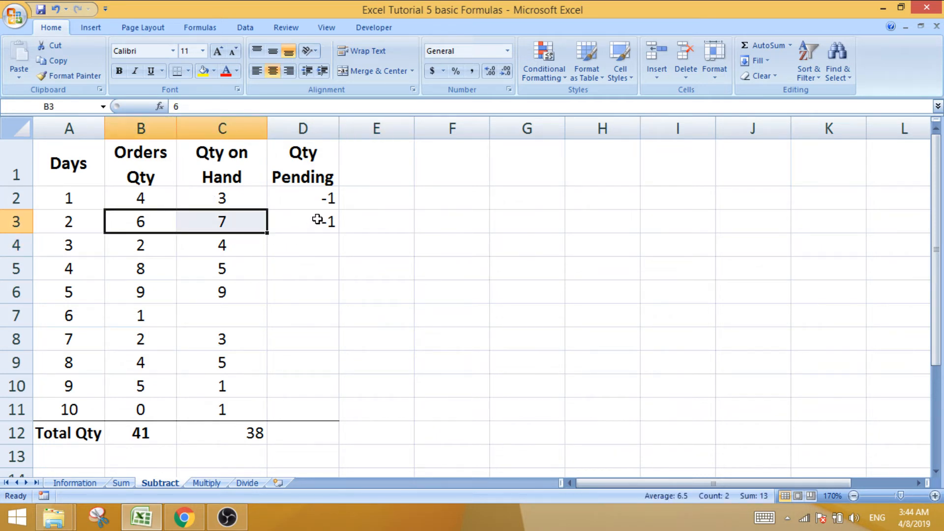
Step: Fill the D2 formula down through D4, replacing the one in D3, and check the references in D2 and D3
{"action": "left_click", "coordinate": [328, 201]}
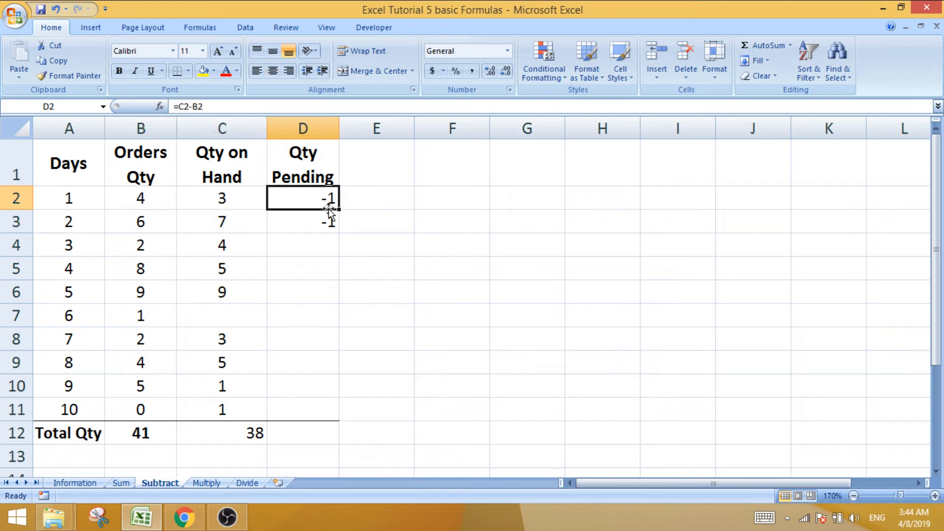
{"action": "left_click_drag", "start_coordinate": [339, 210], "coordinate": [345, 252]}
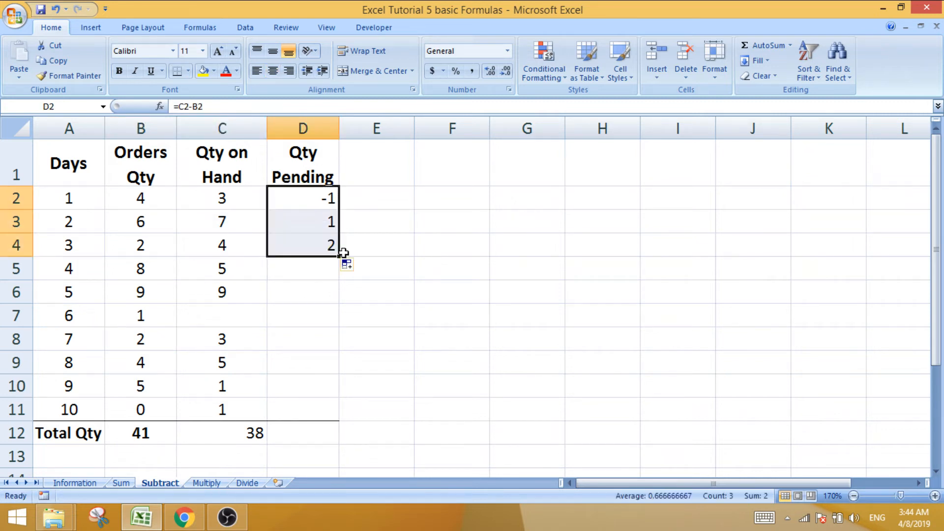
{"action": "left_click", "coordinate": [405, 212]}
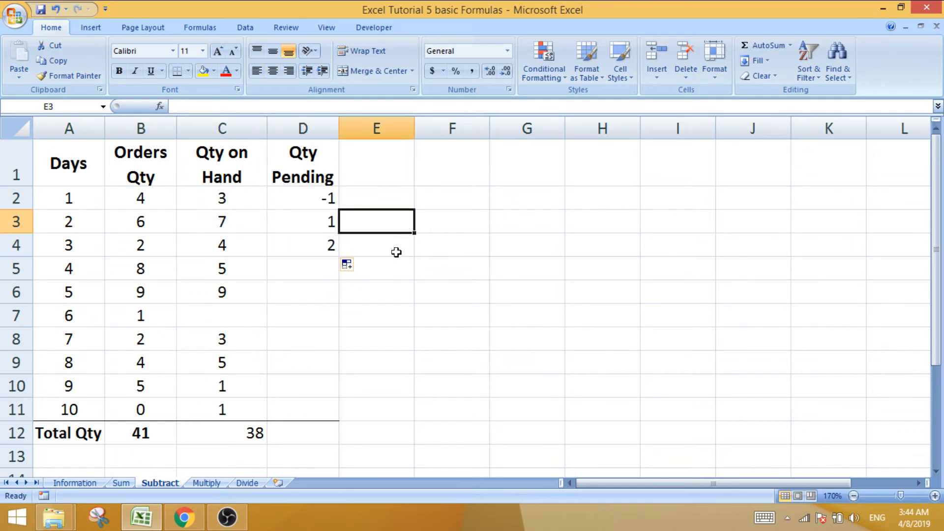
{"action": "left_click", "coordinate": [313, 203]}
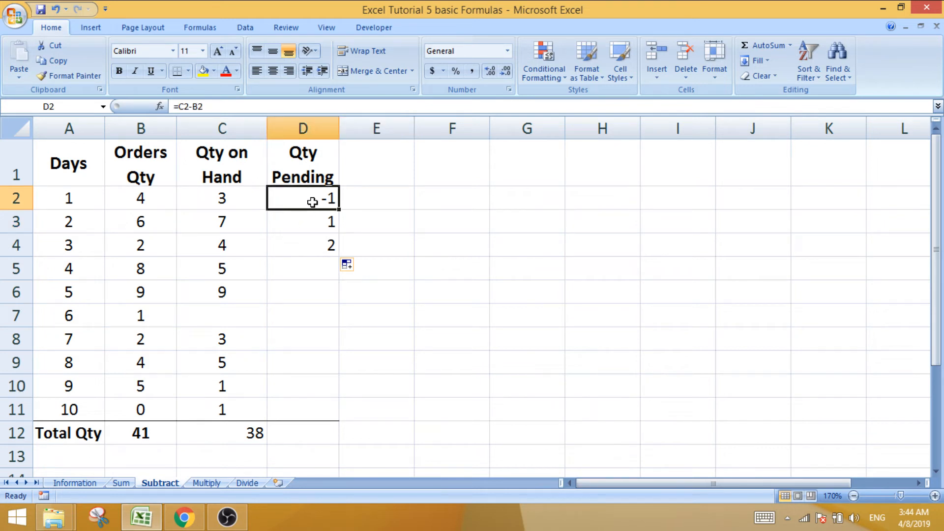
{"action": "left_click", "coordinate": [317, 224]}
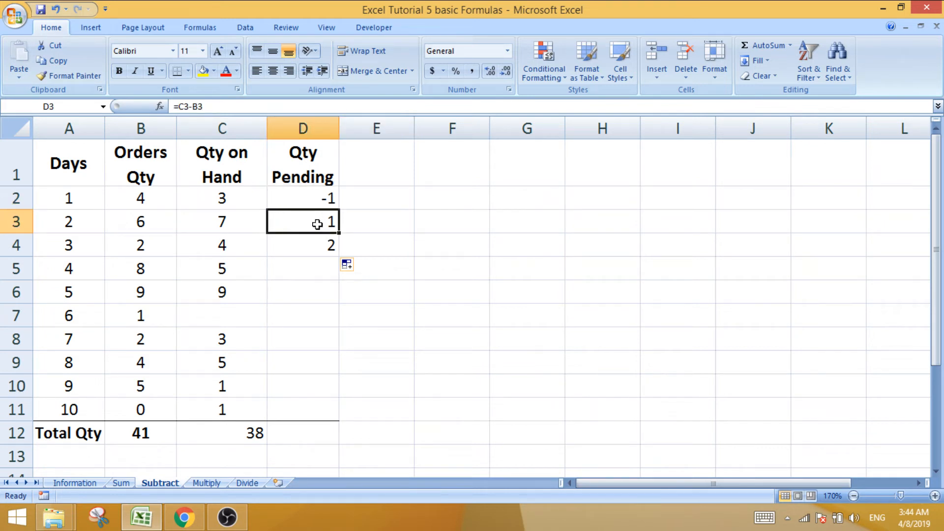
Step: Fill the D4 formula down into D5, and copy the D5 formula into D6
{"action": "left_click", "coordinate": [321, 250]}
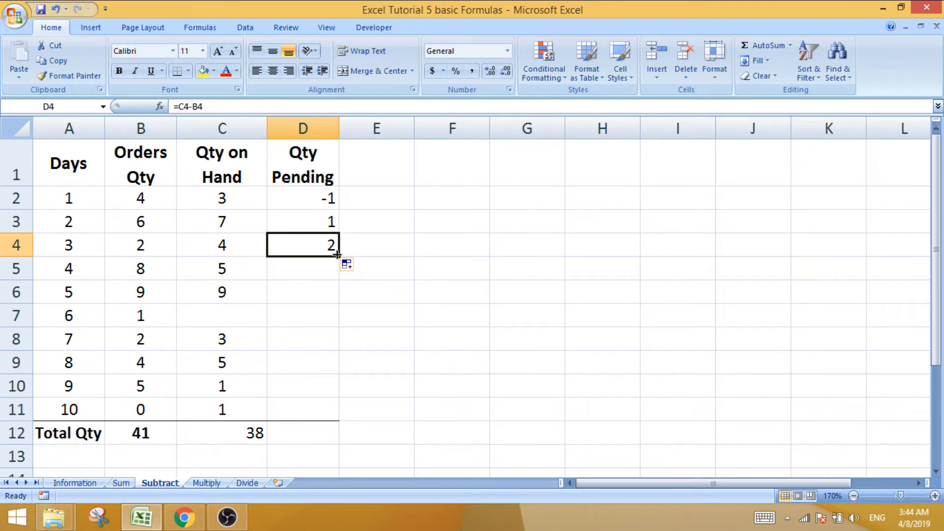
{"action": "left_click_drag", "start_coordinate": [339, 257], "coordinate": [339, 273]}
{"action": "left_click", "coordinate": [320, 269]}
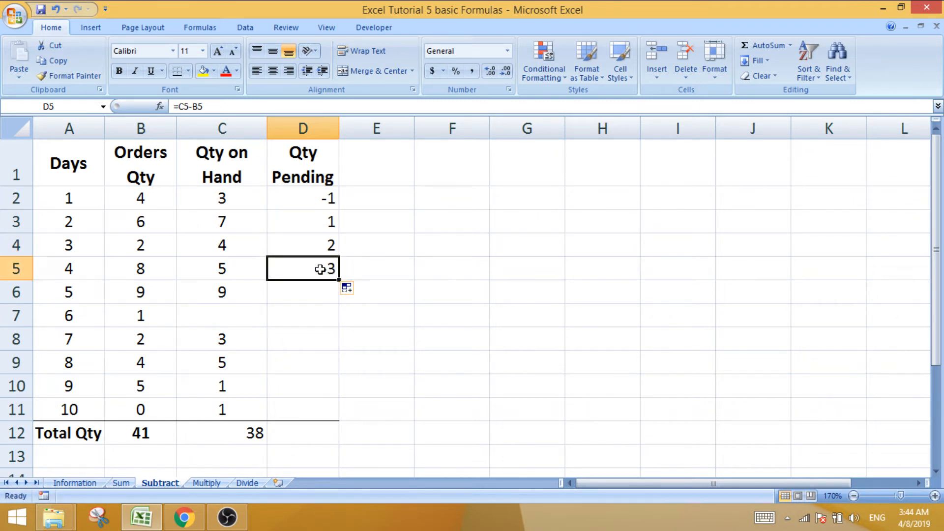
{"action": "key", "text": "ctrl+c"}
{"action": "left_click", "coordinate": [320, 287]}
{"action": "key", "text": "ctrl+v"}
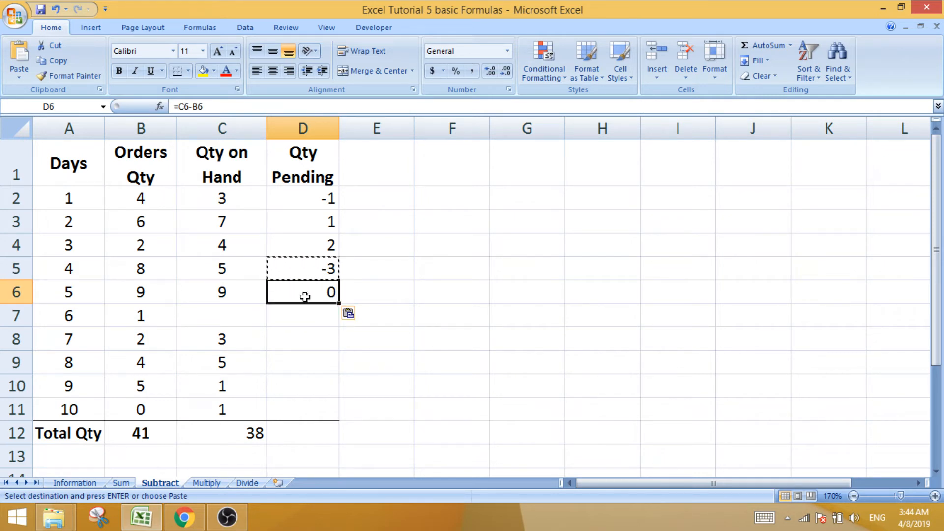
Step: Copy D6 and paste only its formula into D7 using Paste Special with the Formulas option
{"action": "key", "text": "ctrl+c"}
{"action": "right_click", "coordinate": [306, 314]}
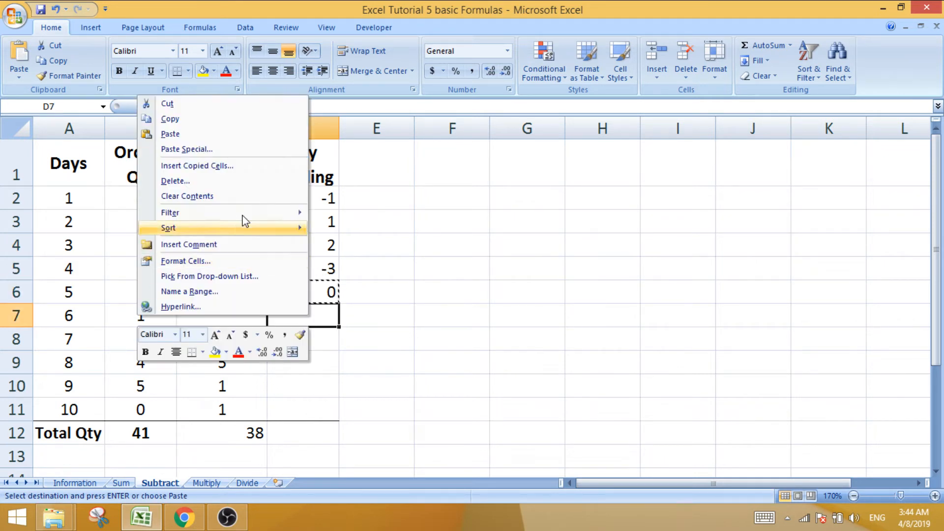
{"action": "left_click", "coordinate": [205, 150]}
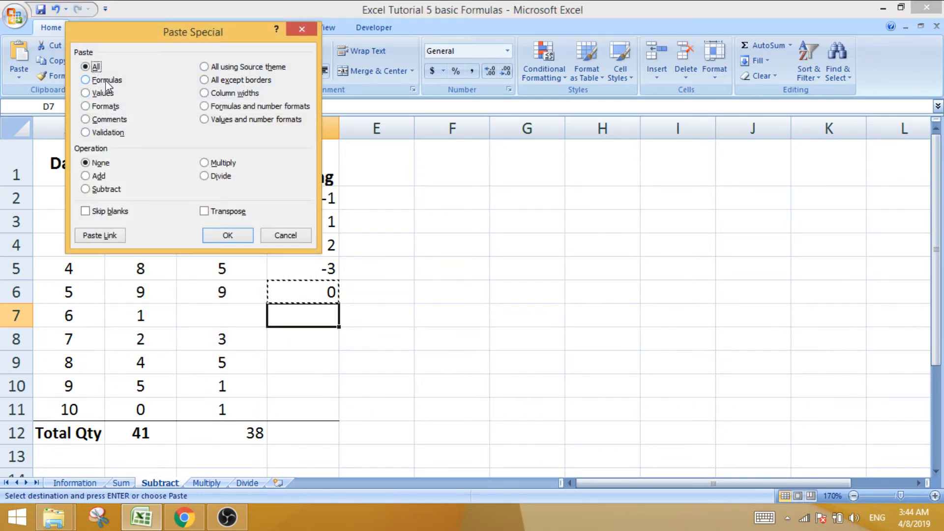
{"action": "left_click", "coordinate": [105, 80]}
{"action": "left_click", "coordinate": [215, 236]}
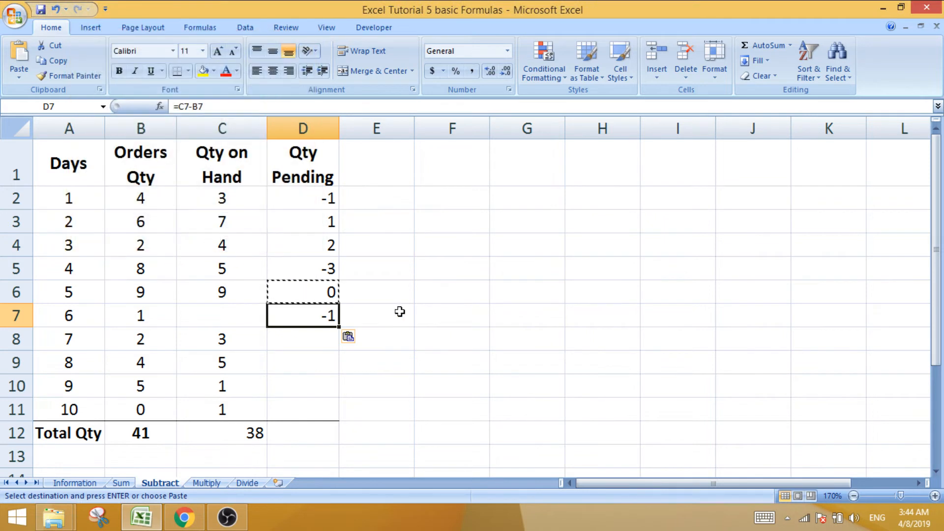
{"action": "left_click", "coordinate": [400, 311]}
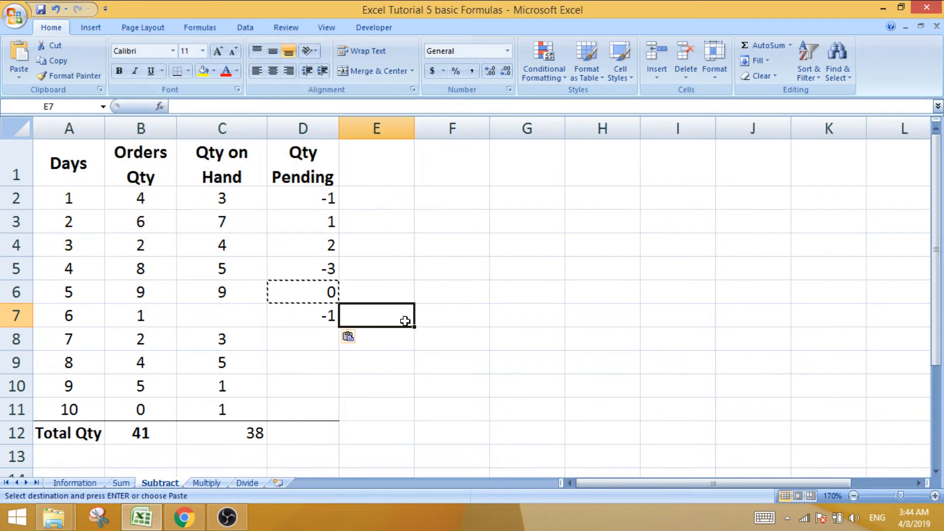
Step: End the active copy selection and fill the D6 formula down into D7
{"action": "left_click", "coordinate": [312, 314]}
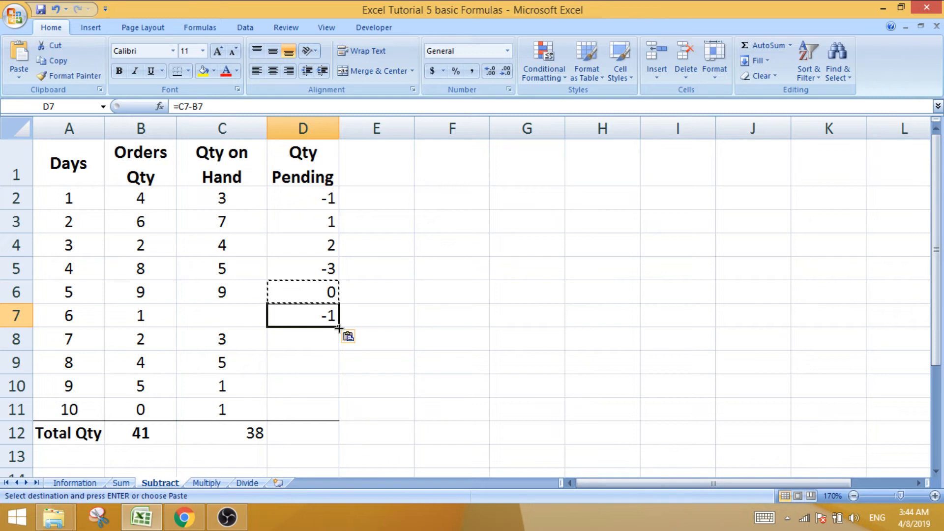
{"action": "left_click", "coordinate": [367, 307]}
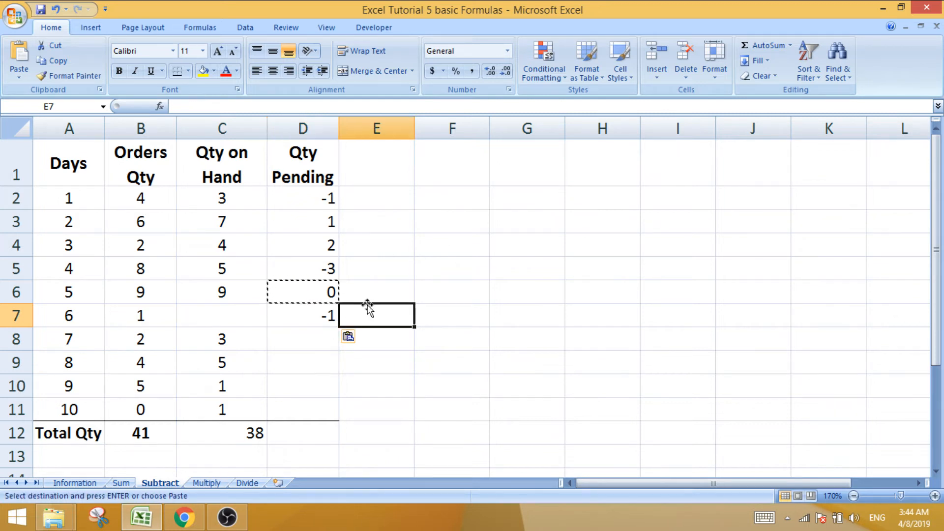
{"action": "left_click", "coordinate": [324, 318]}
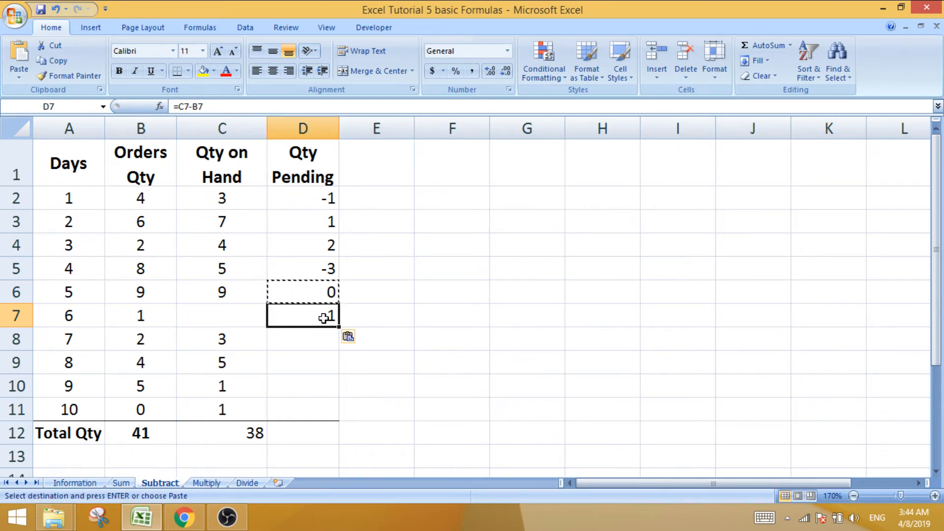
{"action": "left_click", "coordinate": [412, 340]}
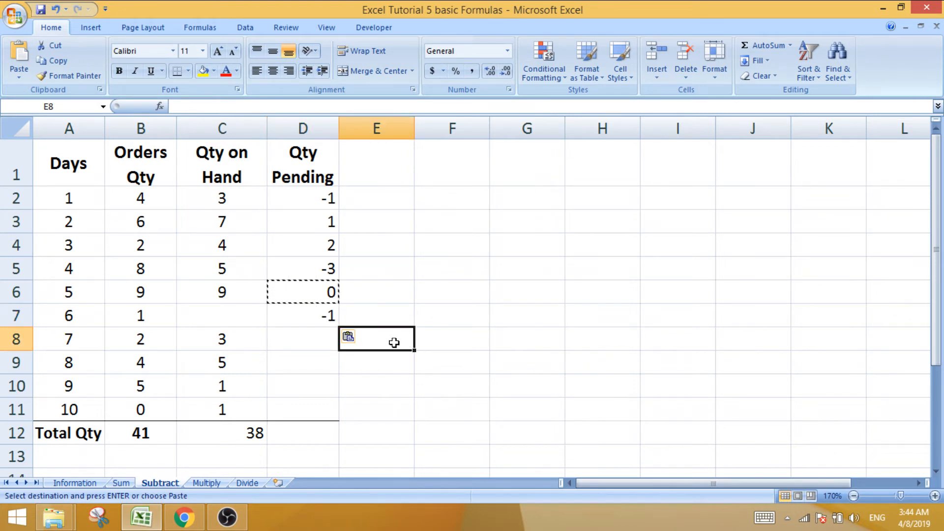
{"action": "key", "text": "Escape"}
{"action": "left_click", "coordinate": [494, 365]}
{"action": "left_click", "coordinate": [318, 290]}
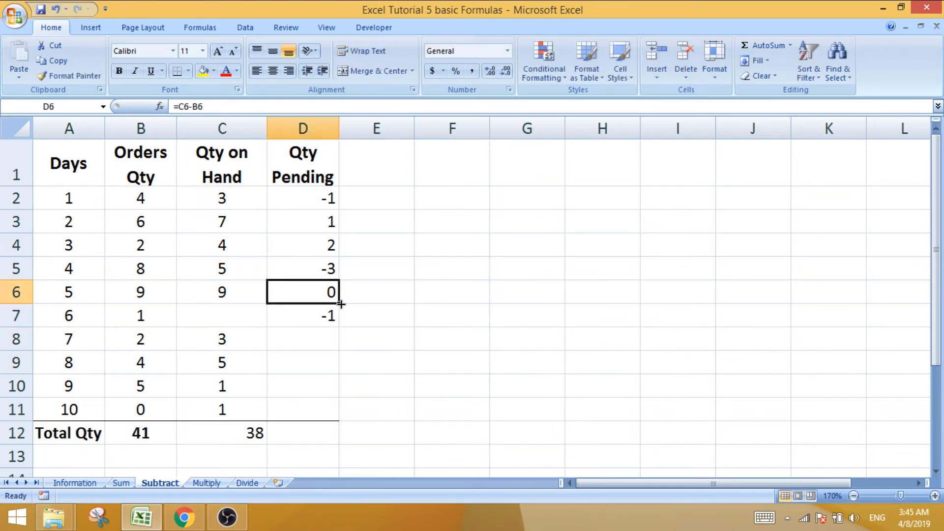
{"action": "left_click_drag", "start_coordinate": [338, 302], "coordinate": [337, 326]}
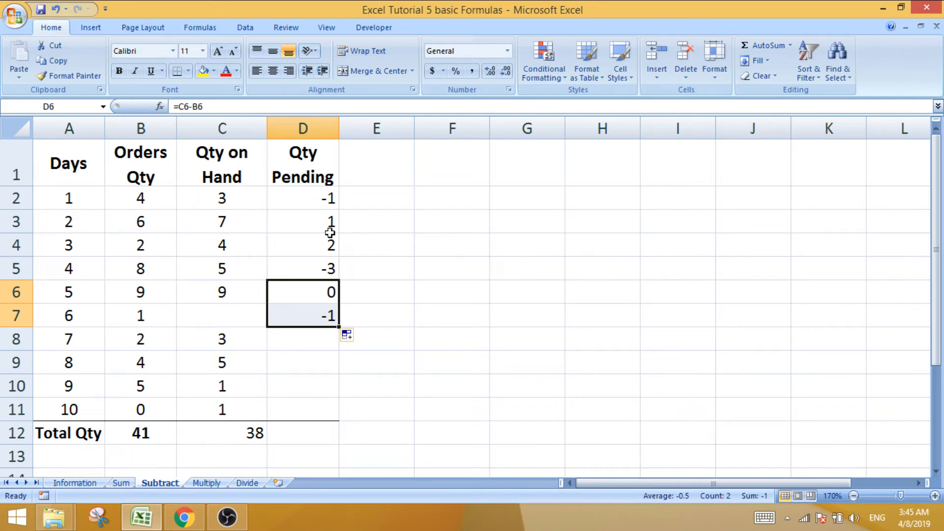
Step: Delete the pending-quantity formulas in D3:D7, keeping only the one in D2
{"action": "left_click", "coordinate": [324, 201]}
{"action": "key", "text": "ctrl+shift+Down"}
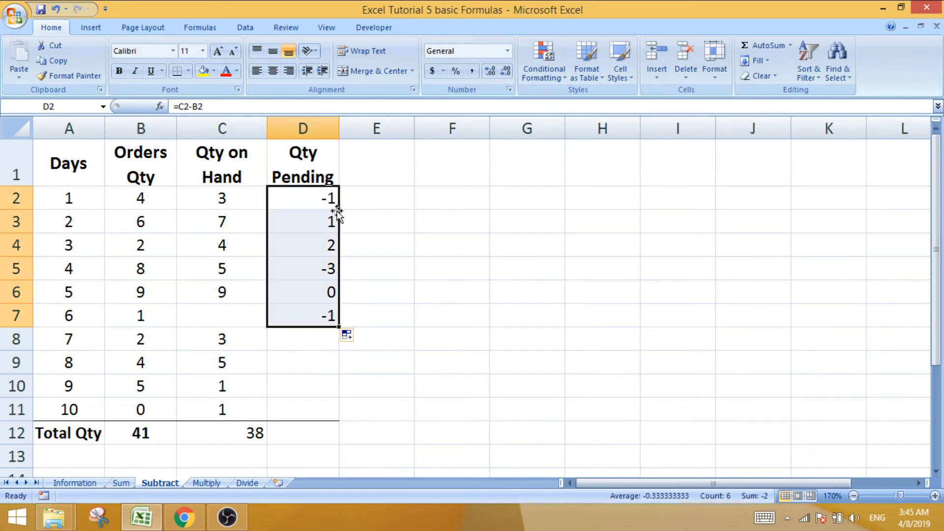
{"action": "left_click_drag", "start_coordinate": [314, 220], "coordinate": [324, 316]}
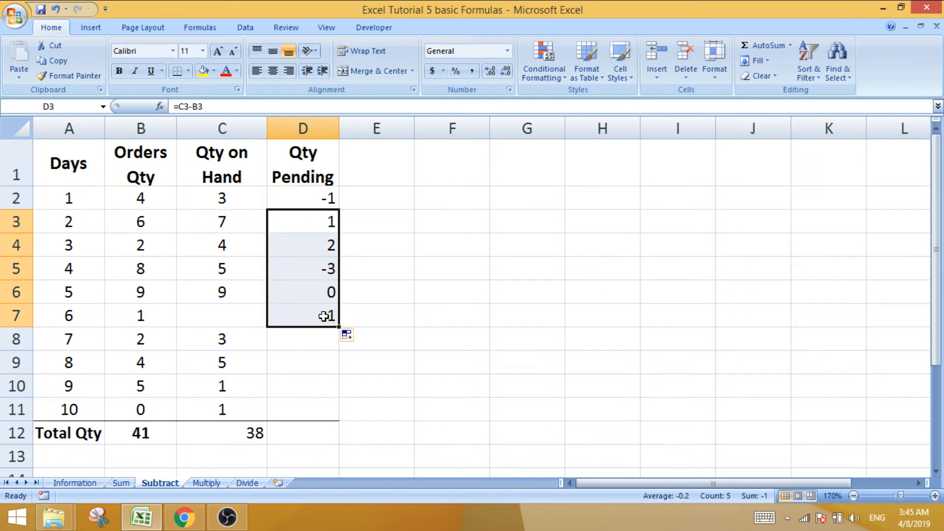
{"action": "key", "text": "Delete"}
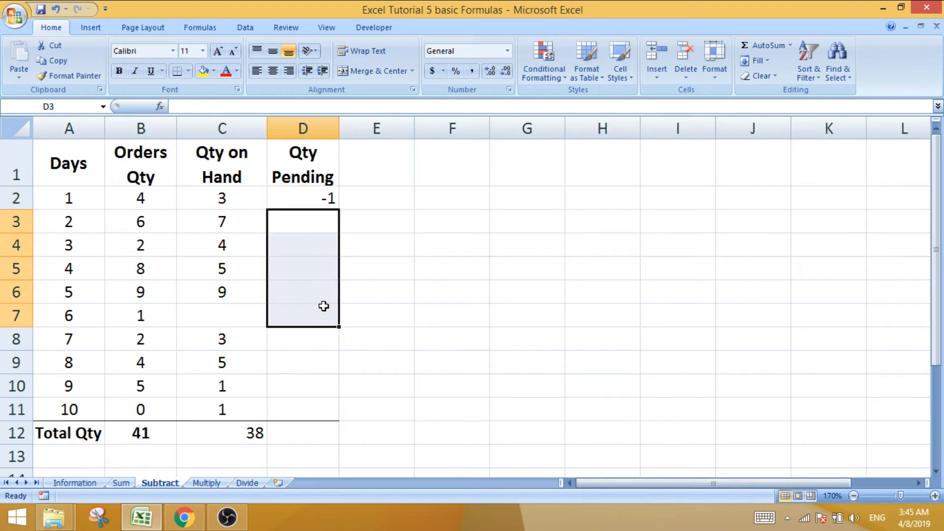
Step: Auto-fill the D2 pending-quantity formula down to D6, and enter 0 in C7 as the day 6 quantity on hand
{"action": "left_click", "coordinate": [326, 198]}
{"action": "double_click", "coordinate": [338, 209]}
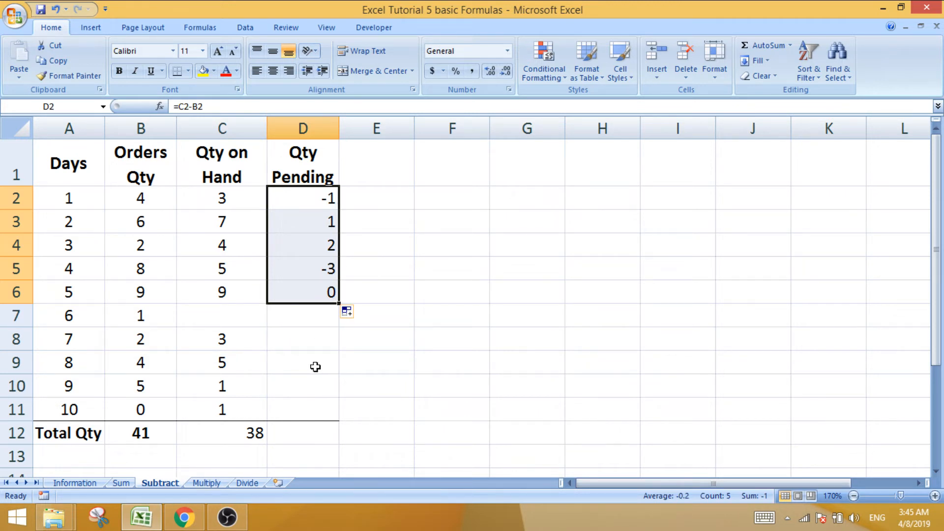
{"action": "left_click", "coordinate": [264, 320]}
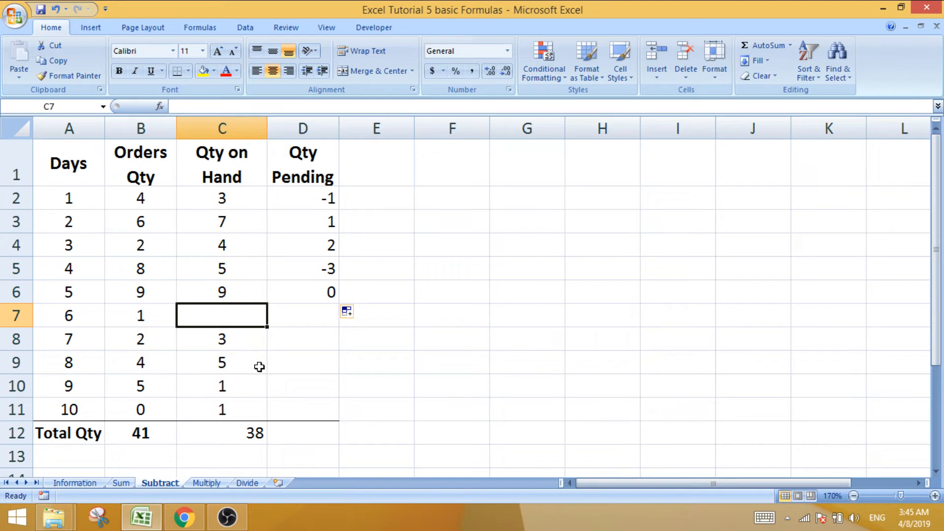
{"action": "type", "text": "0"}
{"action": "key", "text": "Return"}
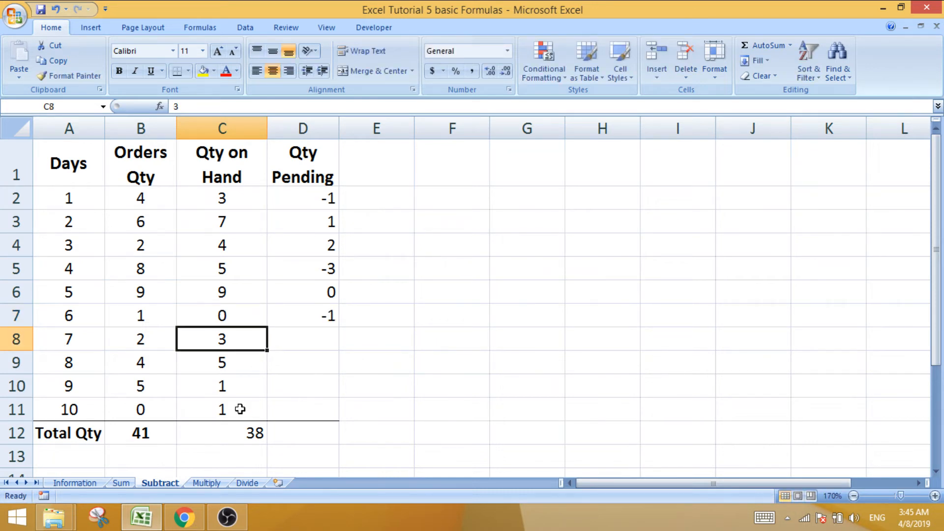
Step: Auto-fill the D7 pending-quantity formula down through the total row in D12
{"action": "left_click", "coordinate": [305, 313]}
{"action": "double_click", "coordinate": [338, 326]}
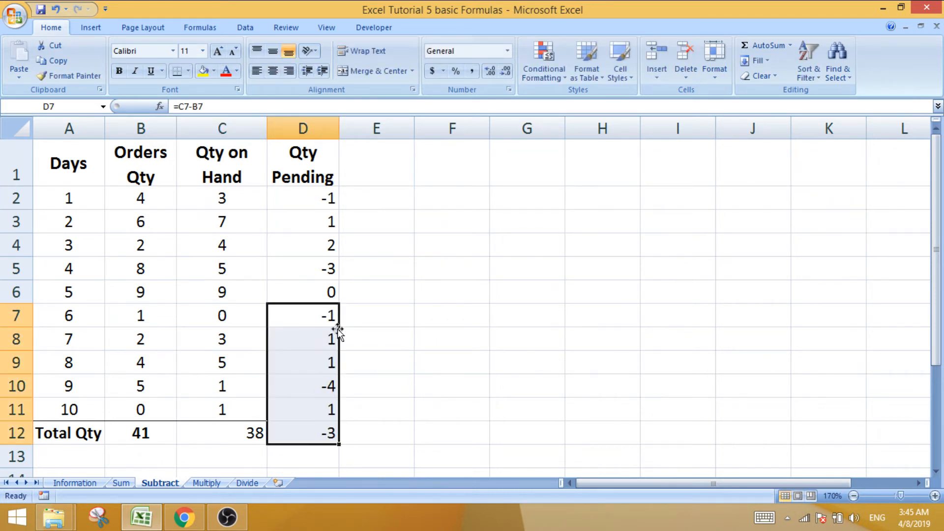
{"action": "left_click", "coordinate": [474, 315]}
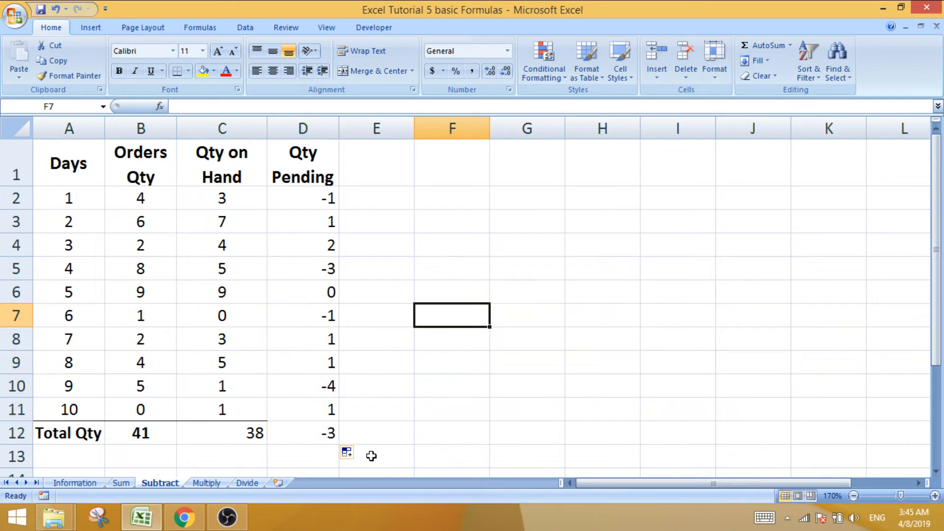
Step: Examine the pending formulas in D11 and D12, including how D12 refers to the totals in B12 and C12
{"action": "left_click", "coordinate": [313, 413]}
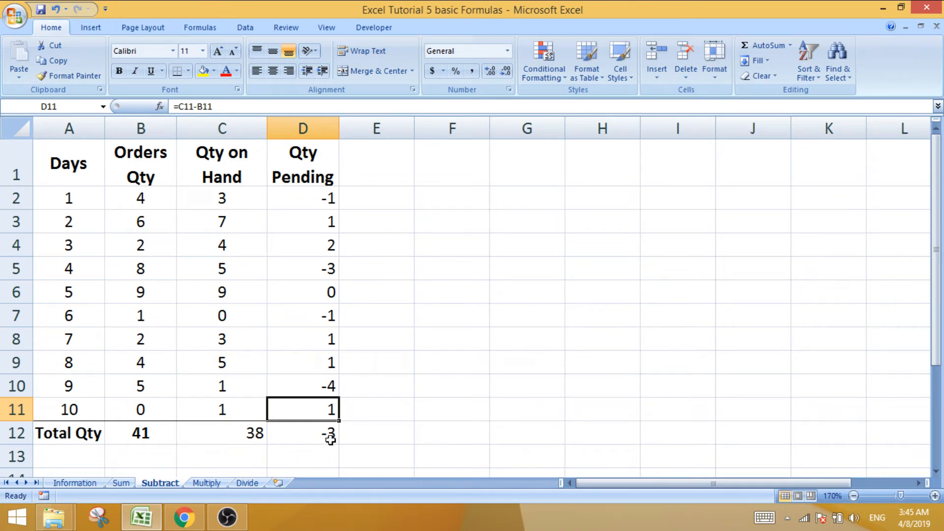
{"action": "left_click", "coordinate": [331, 439]}
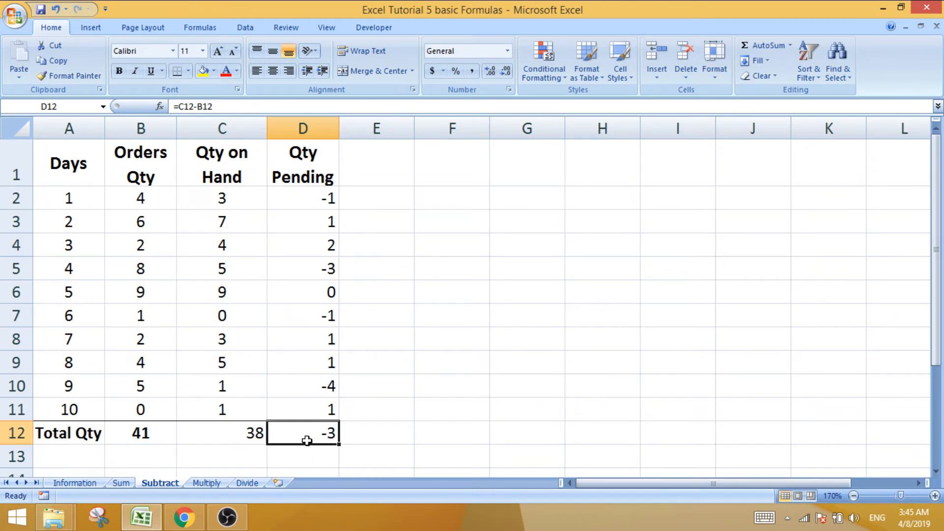
{"action": "left_click_drag", "start_coordinate": [137, 439], "coordinate": [237, 439]}
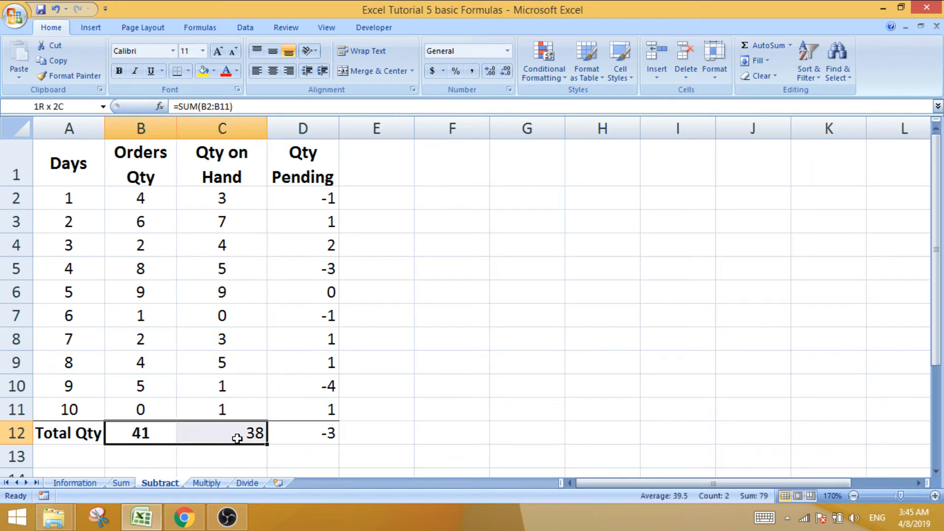
{"action": "left_click", "coordinate": [355, 453]}
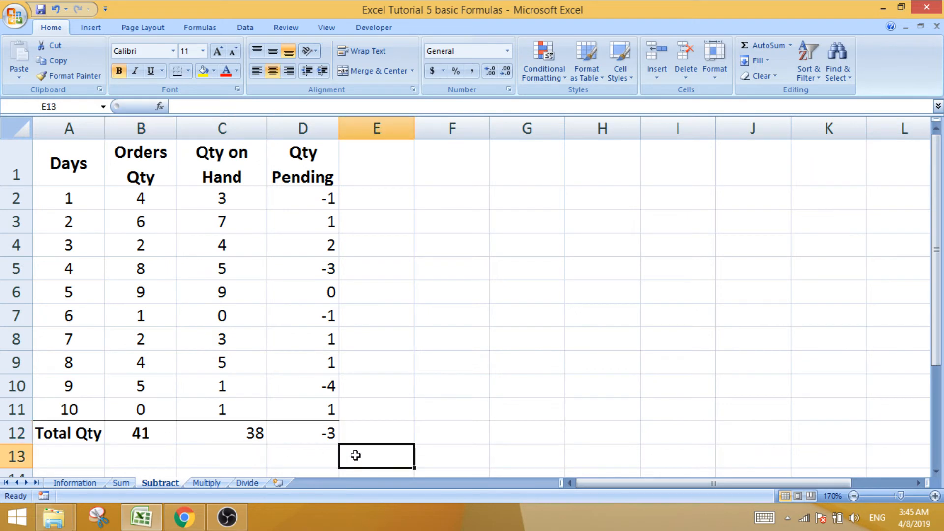
{"action": "left_click", "coordinate": [313, 435]}
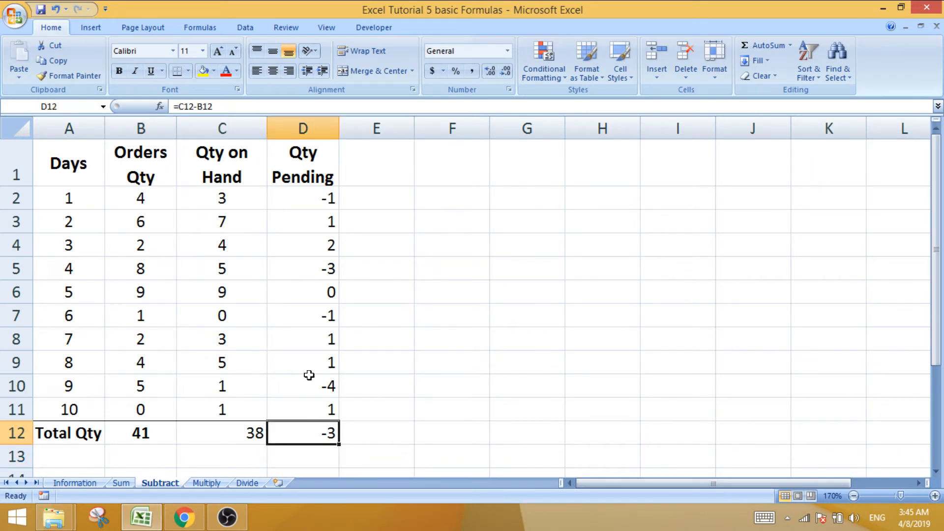
{"action": "double_click", "coordinate": [317, 436]}
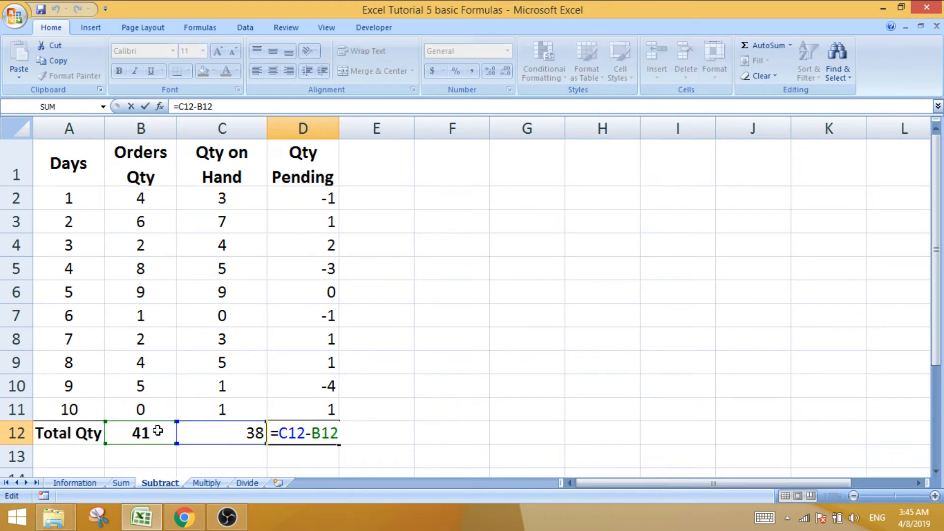
{"action": "key", "text": "Return"}
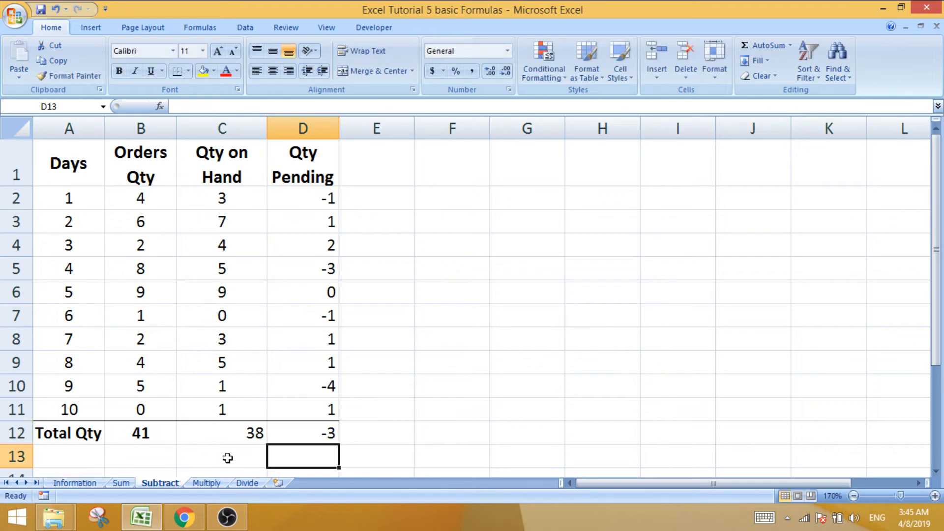
Step: Cross-check the pending total in D12 by summing D2:D11 in E12 with AutoSum, and delete the check formula
{"action": "left_click", "coordinate": [400, 436]}
{"action": "left_click", "coordinate": [762, 45]}
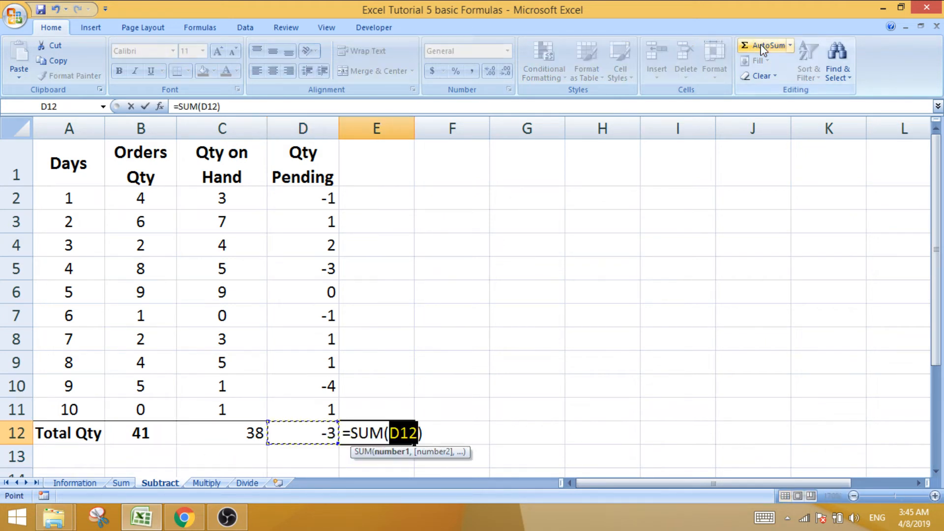
{"action": "left_click_drag", "start_coordinate": [332, 204], "coordinate": [331, 409]}
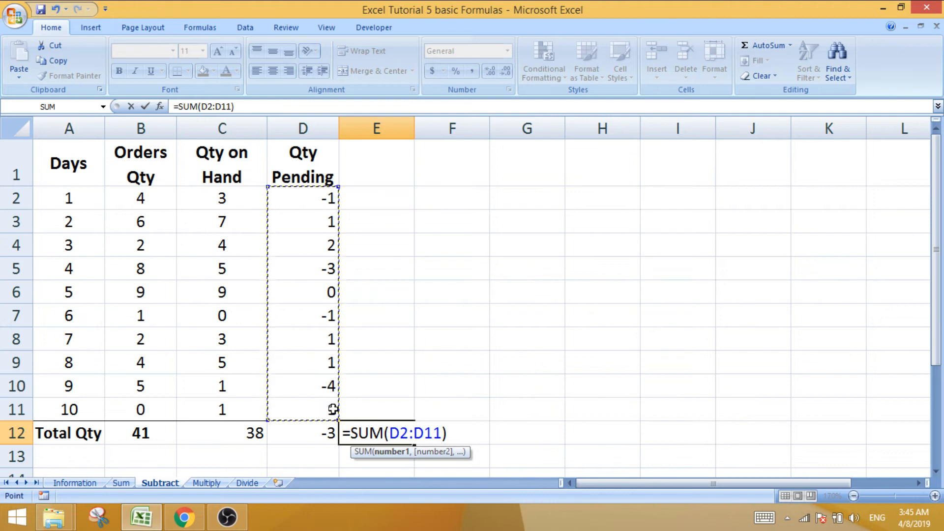
{"action": "key", "text": "Return"}
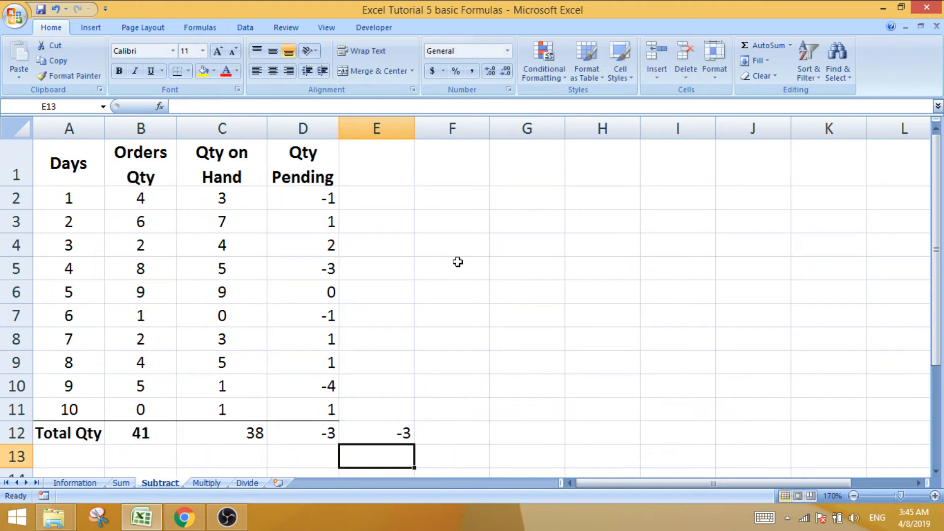
{"action": "left_click_drag", "start_coordinate": [318, 433], "coordinate": [361, 435]}
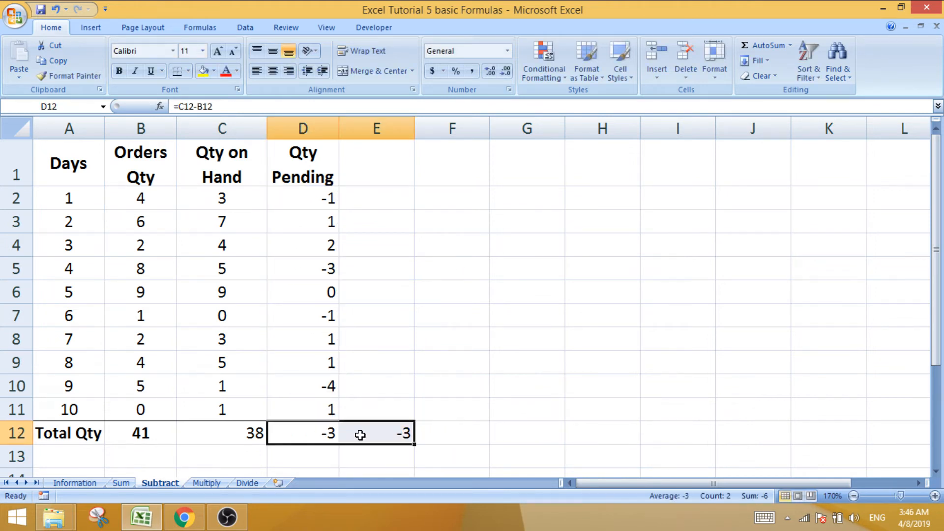
{"action": "left_click", "coordinate": [384, 432]}
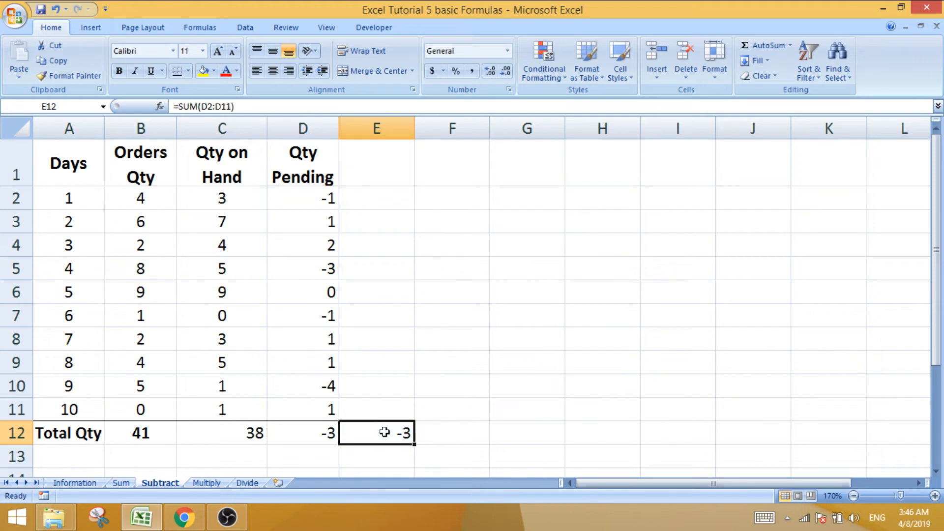
{"action": "key", "text": "Delete"}
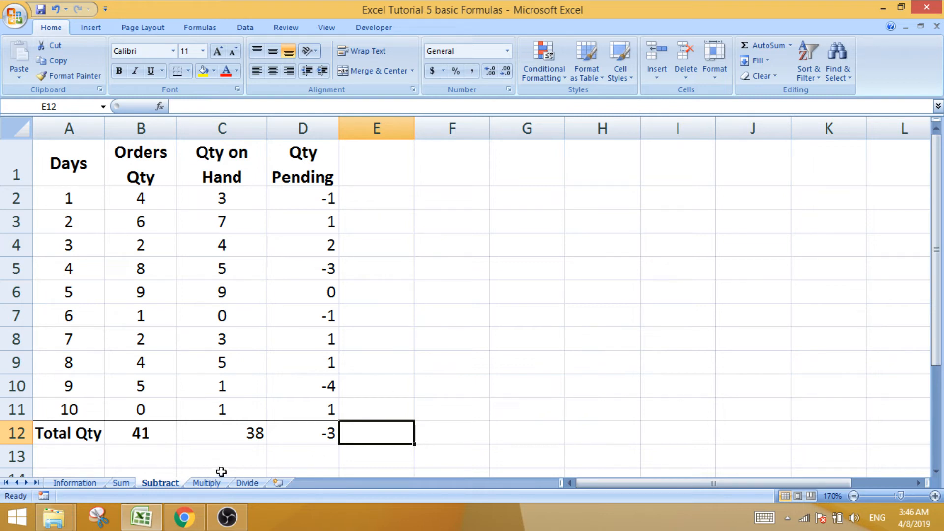
Step: Switch to the Multiply sheet and total the orders quantity in B12 with AutoSum
{"action": "left_click", "coordinate": [207, 483]}
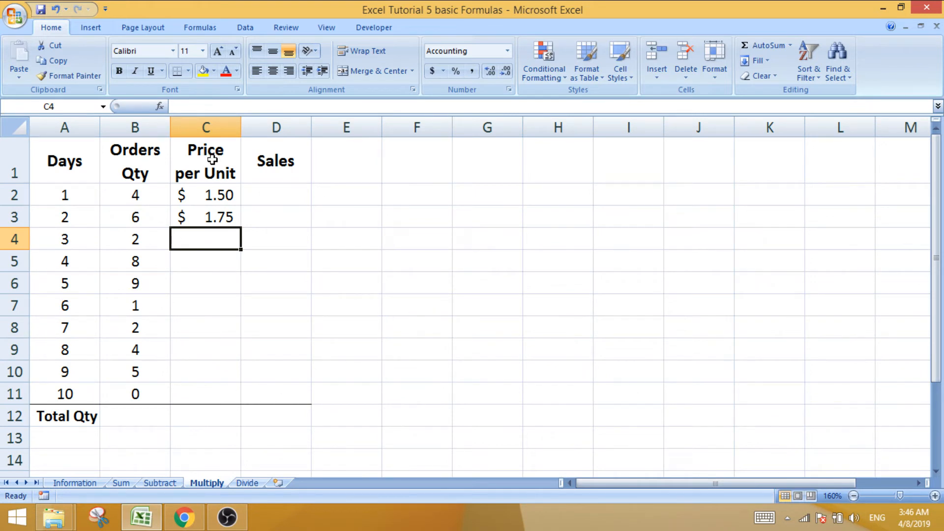
{"action": "left_click", "coordinate": [149, 419]}
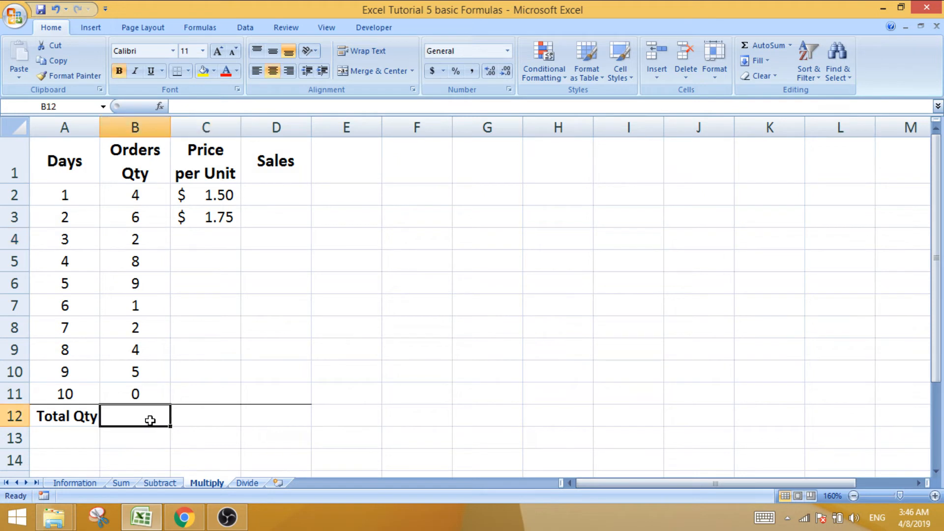
{"action": "left_click", "coordinate": [767, 46]}
{"action": "key", "text": "Return"}
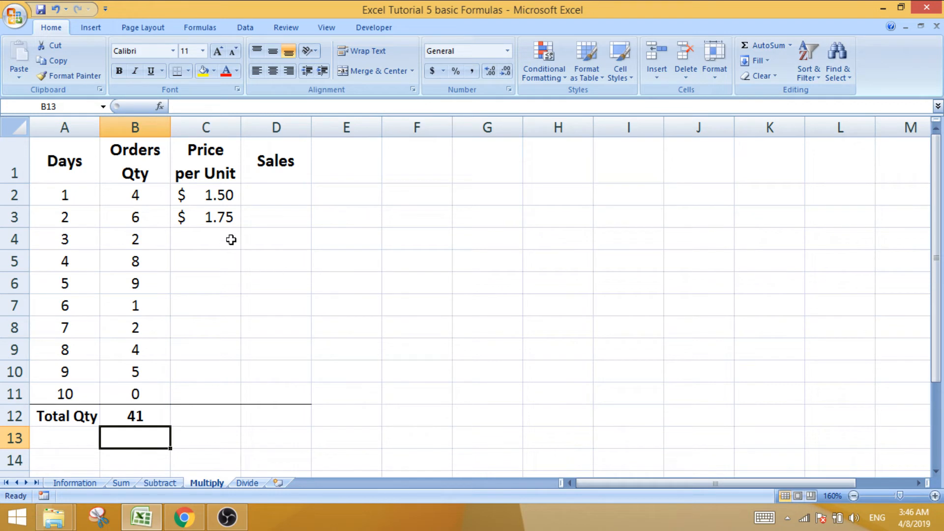
Step: Fill the price-per-unit series from C2:C3 down to C7, and extend the same series to C11
{"action": "left_click_drag", "start_coordinate": [220, 195], "coordinate": [222, 216]}
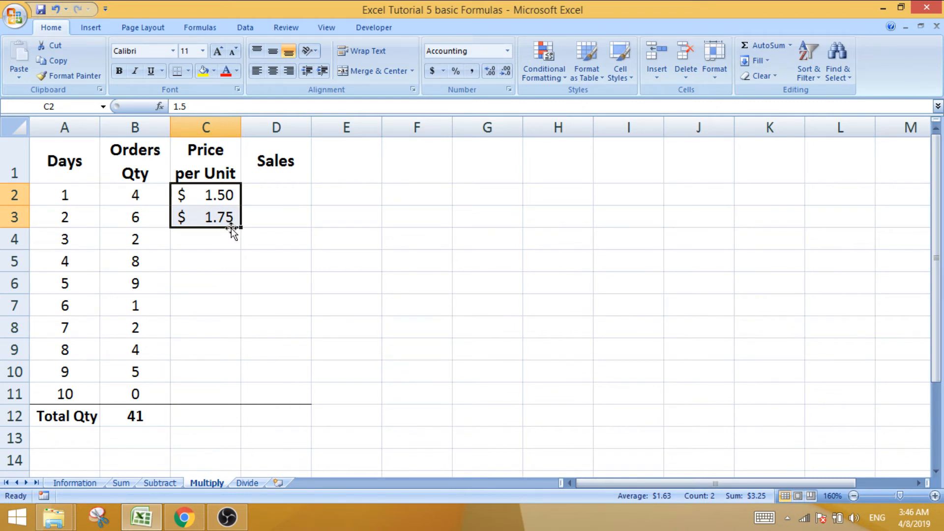
{"action": "left_click", "coordinate": [217, 198]}
{"action": "left_click", "coordinate": [221, 215]}
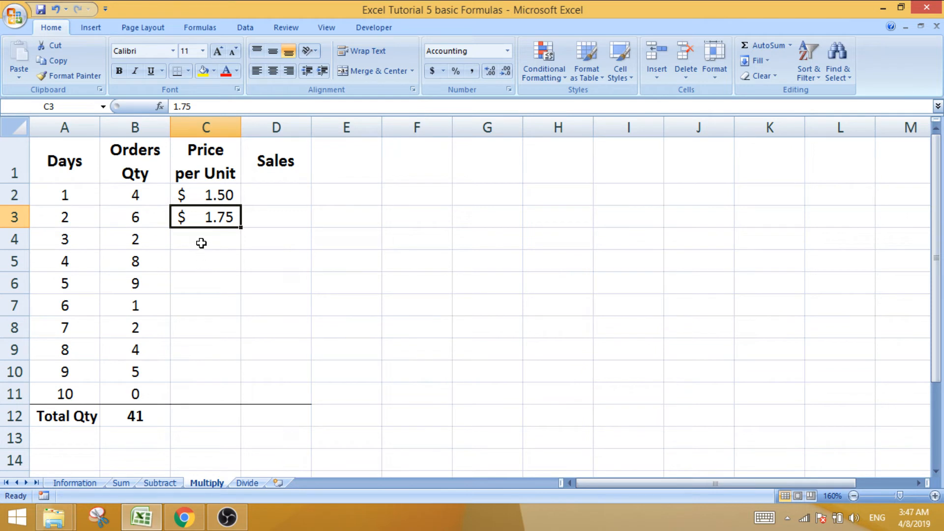
{"action": "left_click_drag", "start_coordinate": [215, 194], "coordinate": [203, 218]}
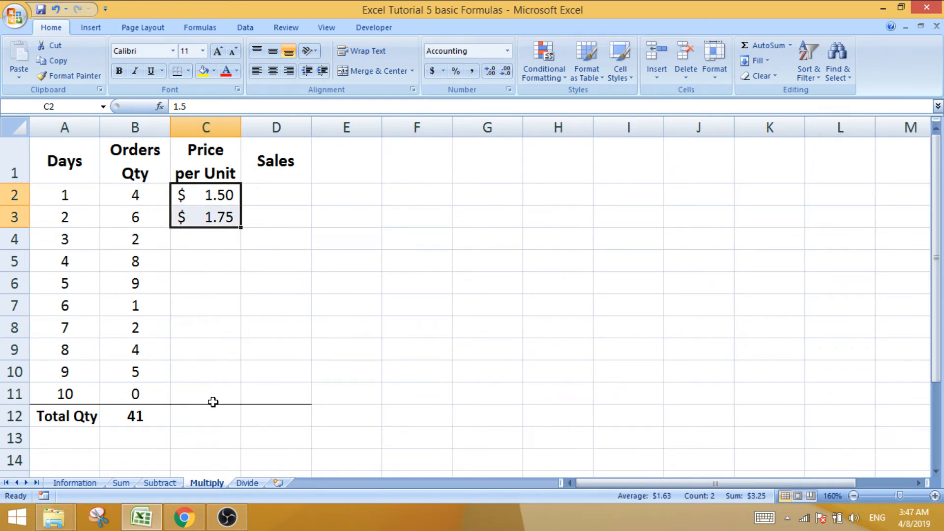
{"action": "left_click_drag", "start_coordinate": [243, 227], "coordinate": [243, 315]}
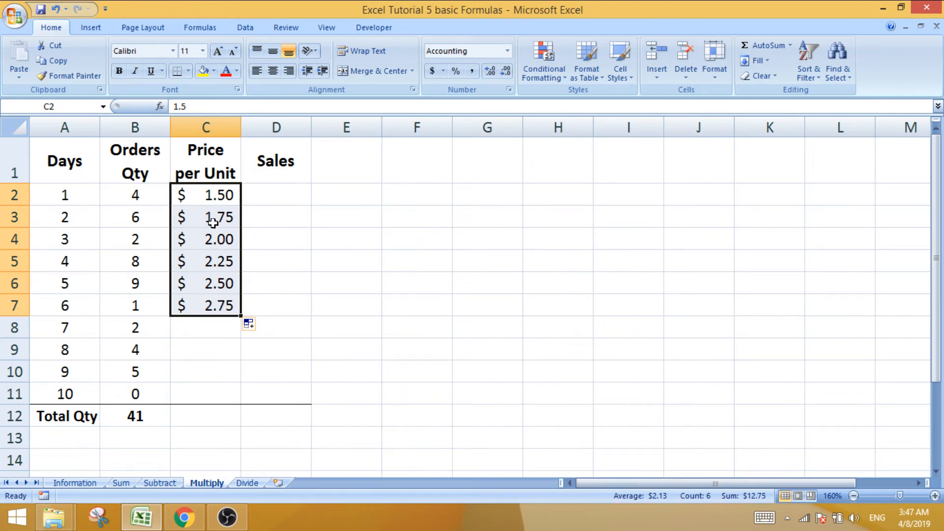
{"action": "left_click_drag", "start_coordinate": [218, 195], "coordinate": [217, 210]}
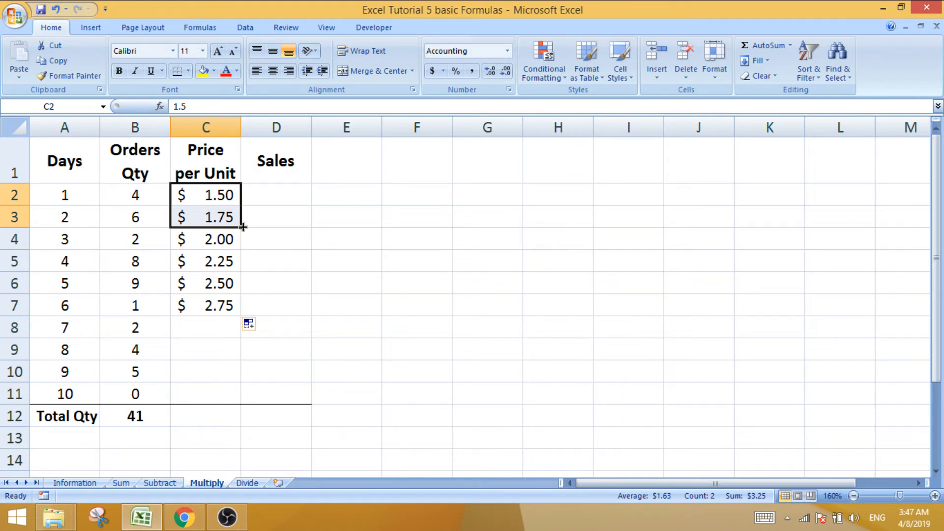
{"action": "left_click_drag", "start_coordinate": [228, 194], "coordinate": [245, 396]}
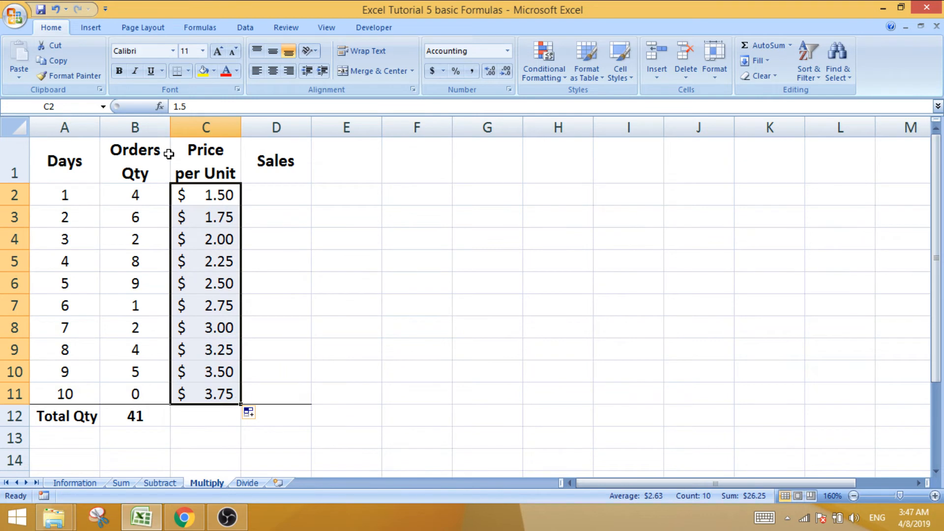
{"action": "left_click", "coordinate": [370, 265]}
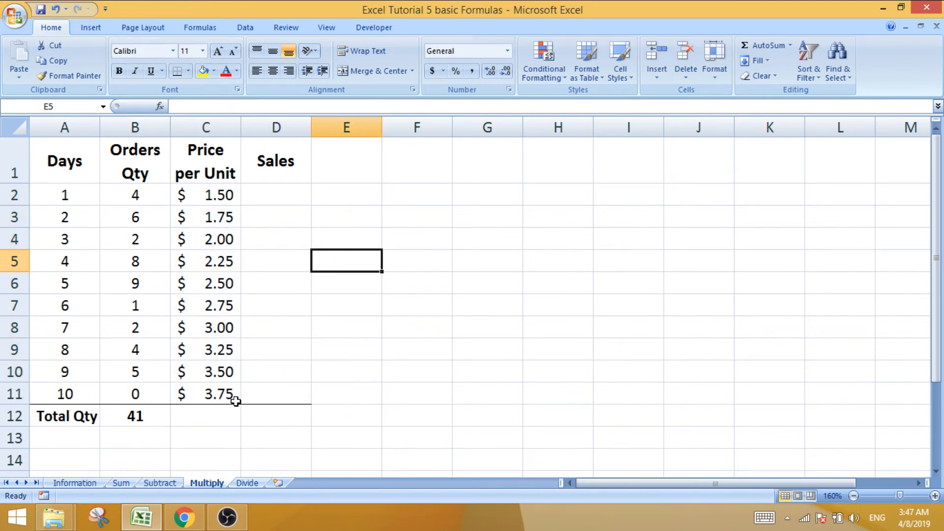
Step: Try totalling the unit prices C2:C11 in C12 with AutoSum, and delete that total
{"action": "left_click", "coordinate": [213, 195]}
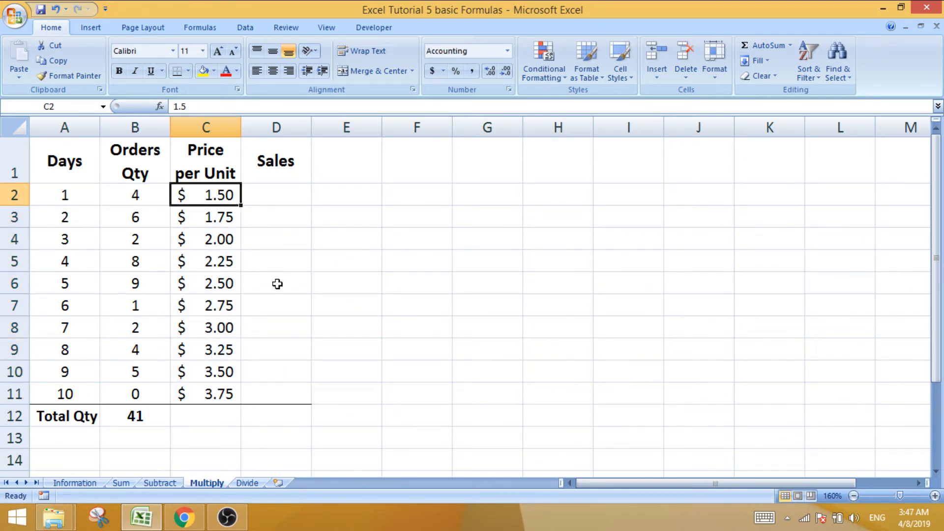
{"action": "left_click", "coordinate": [227, 392]}
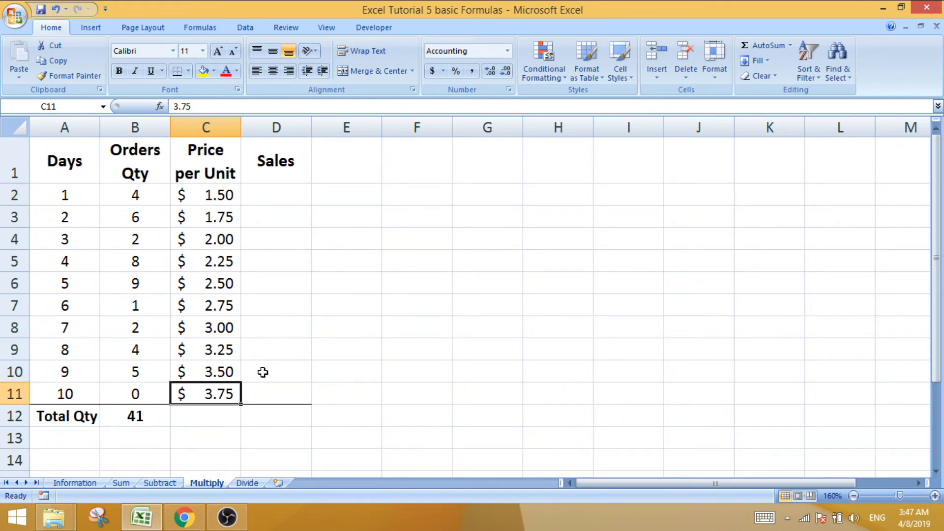
{"action": "left_click_drag", "start_coordinate": [205, 195], "coordinate": [200, 394]}
{"action": "left_click", "coordinate": [200, 418]}
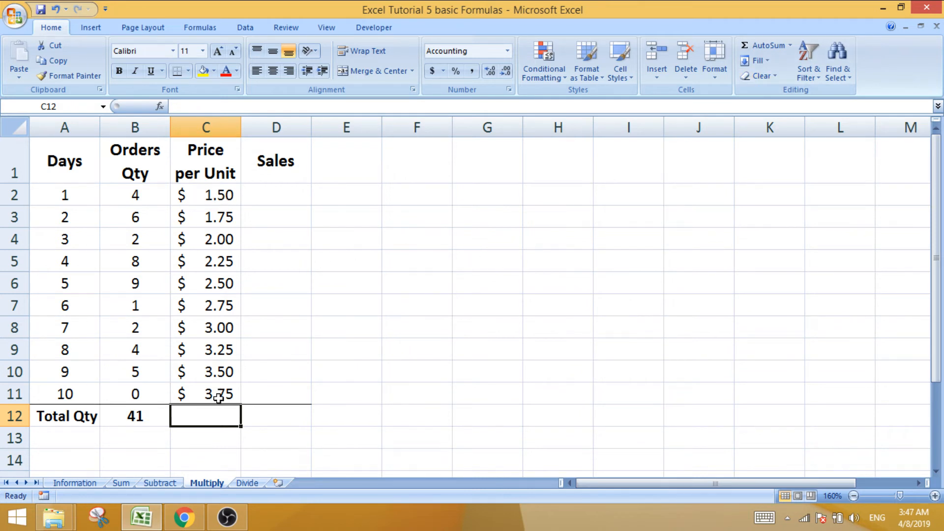
{"action": "left_click", "coordinate": [748, 50]}
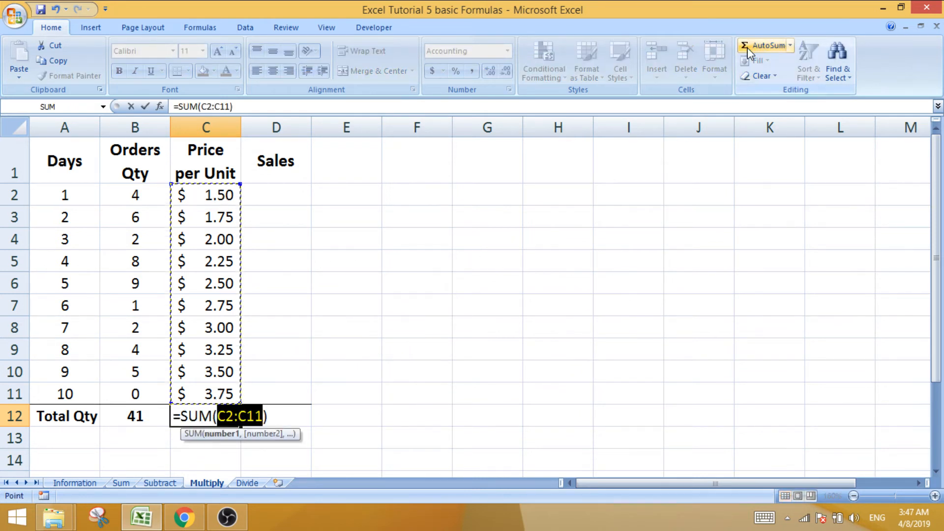
{"action": "key", "text": "Return"}
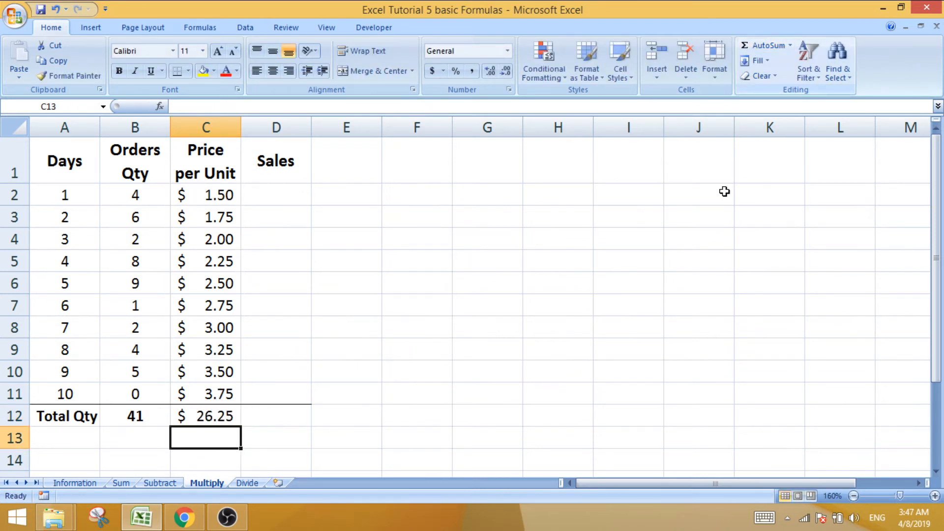
{"action": "left_click", "coordinate": [223, 418]}
{"action": "key", "text": "Delete"}
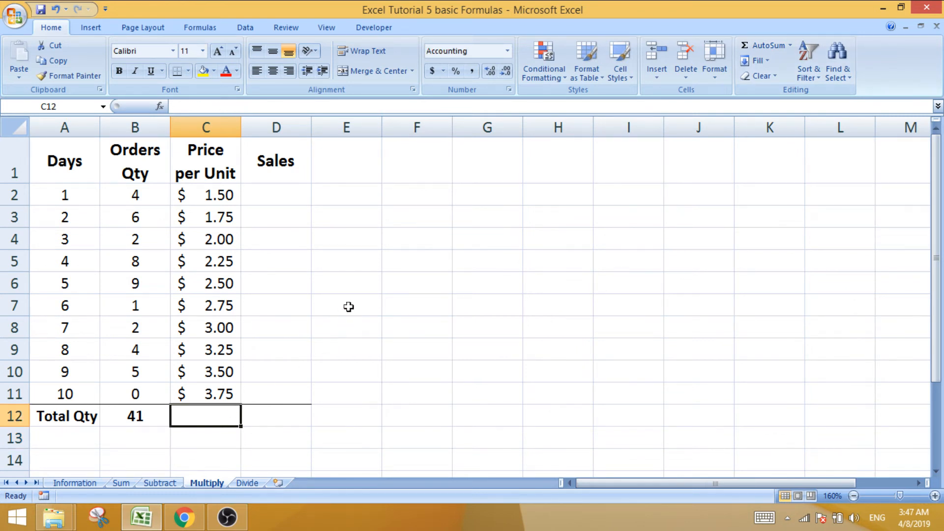
Step: Calculate the first day's sales in D2 by multiplying quantity by unit price with =B2*C2
{"action": "left_click", "coordinate": [298, 196]}
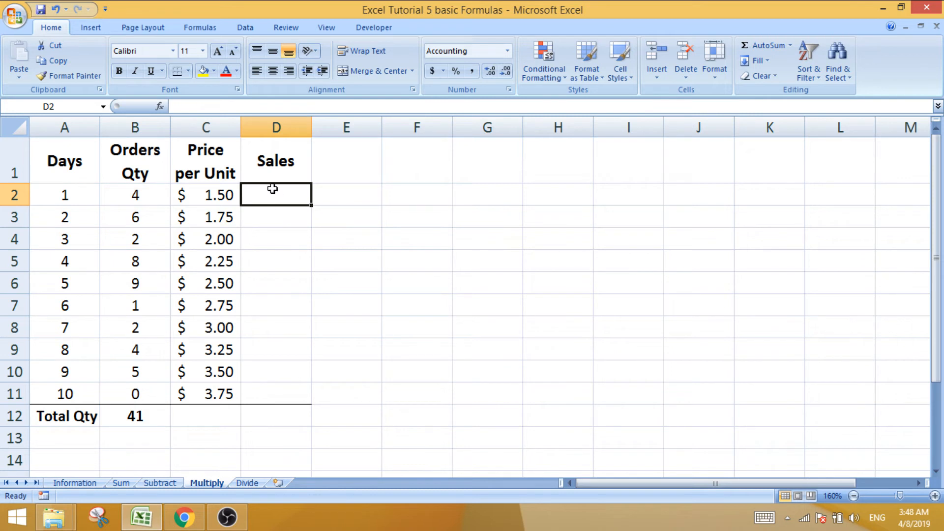
{"action": "type", "text": "="}
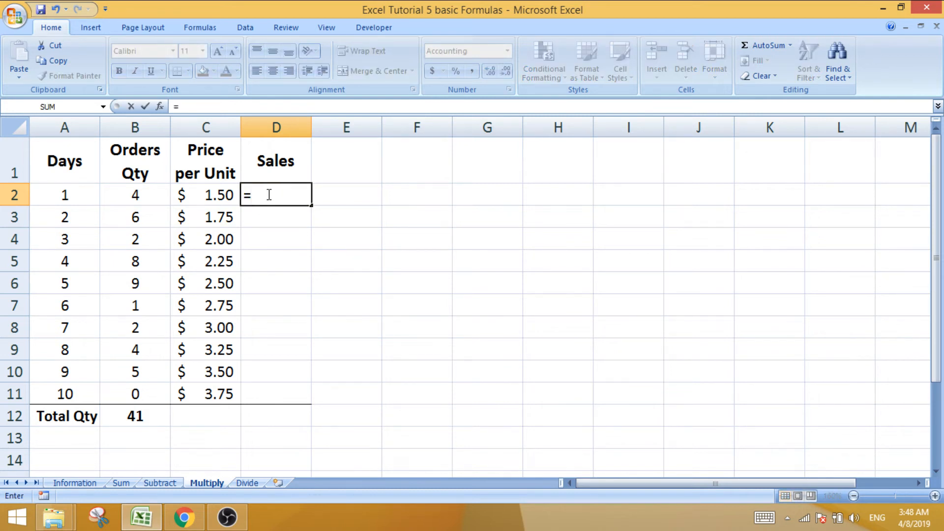
{"action": "left_click", "coordinate": [156, 193]}
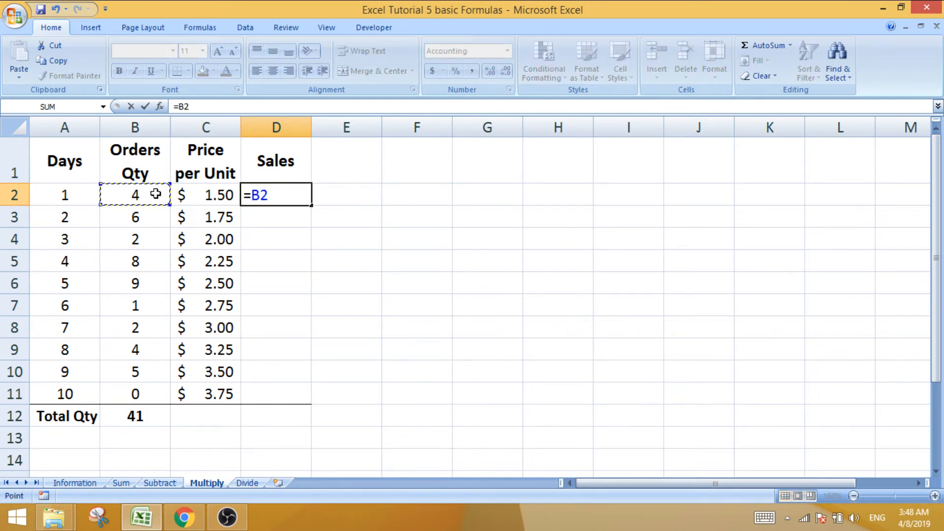
{"action": "type", "text": "*"}
{"action": "left_click", "coordinate": [212, 196]}
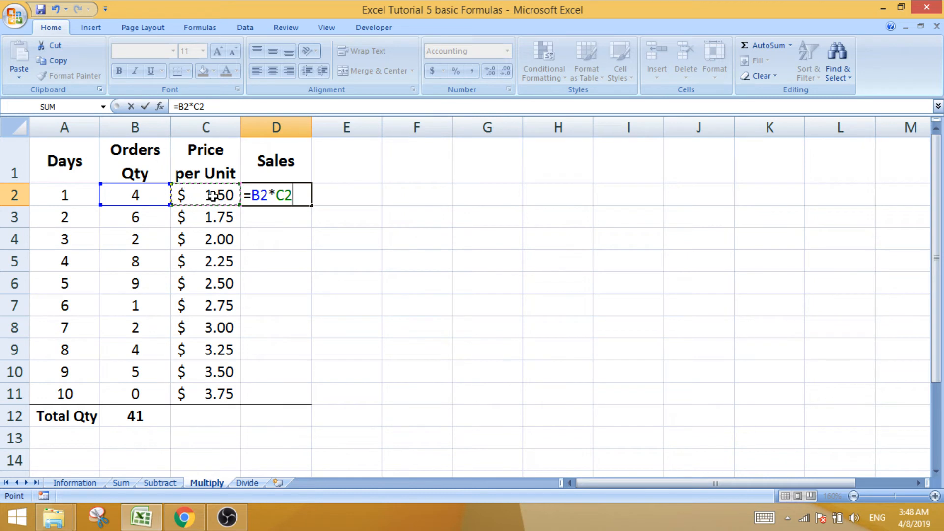
{"action": "key", "text": "Return"}
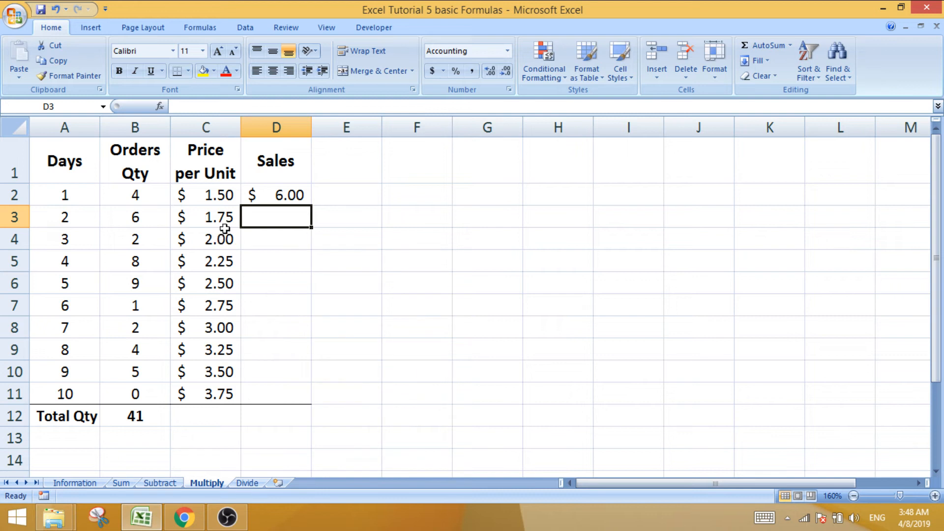
Step: Copy the sales formula from D2 down through D10, using both fill and copy-paste
{"action": "left_click", "coordinate": [283, 195]}
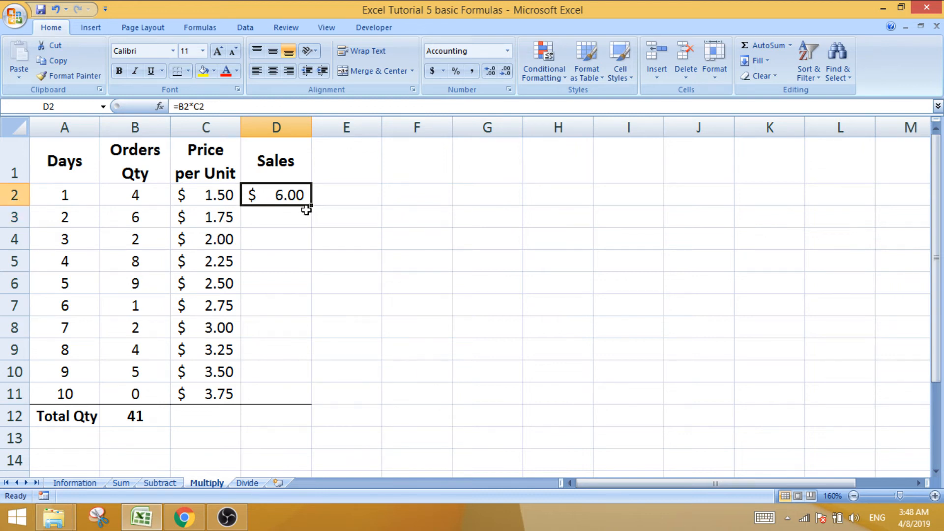
{"action": "left_click_drag", "start_coordinate": [313, 207], "coordinate": [311, 223]}
{"action": "left_click", "coordinate": [294, 217]}
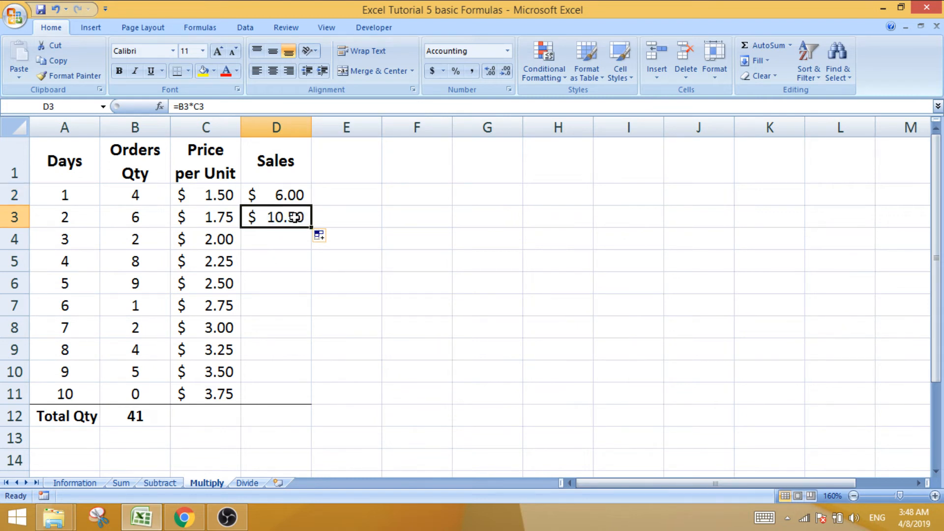
{"action": "key", "text": "ctrl+c"}
{"action": "left_click", "coordinate": [288, 234]}
{"action": "key", "text": "ctrl+v"}
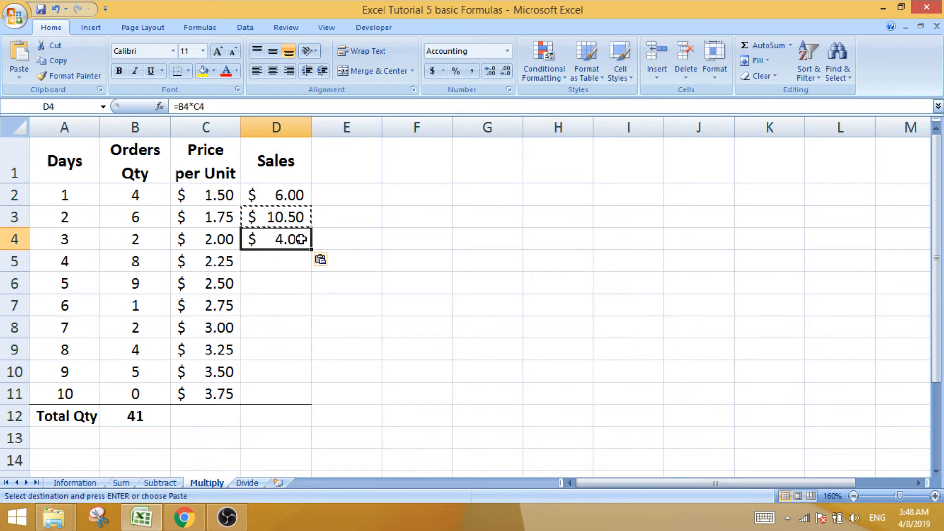
{"action": "left_click_drag", "start_coordinate": [311, 250], "coordinate": [295, 372]}
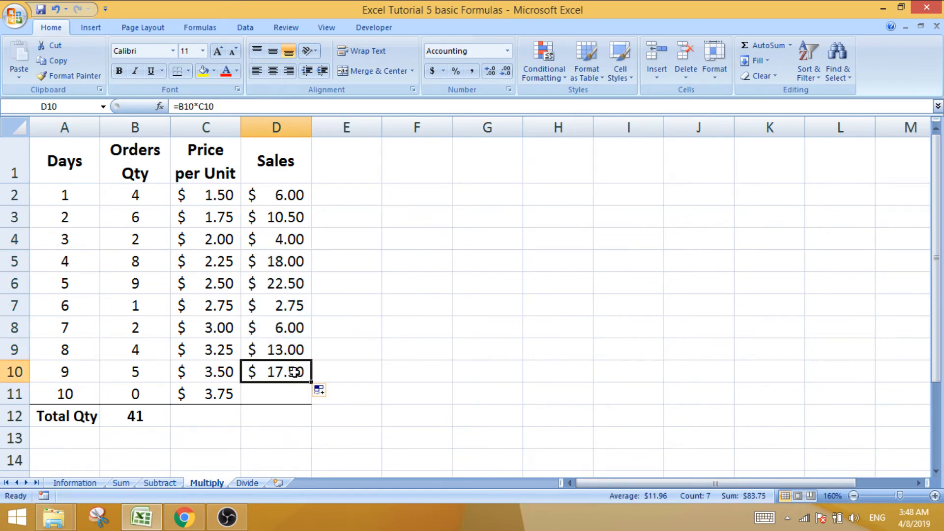
Step: Copy the sales formula from D10 into D11 with Paste Special, pasting only Formulas
{"action": "key", "text": "ctrl+c"}
{"action": "right_click", "coordinate": [283, 394]}
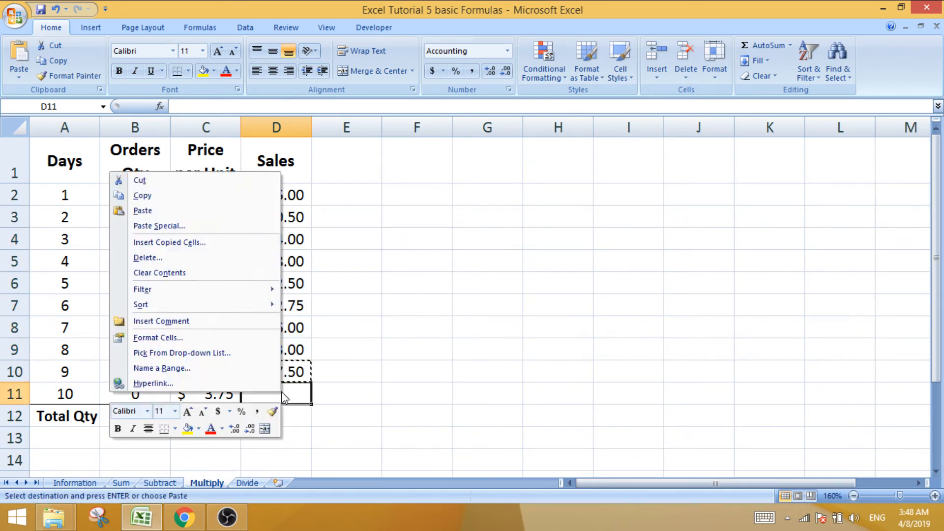
{"action": "left_click", "coordinate": [187, 225]}
{"action": "left_click", "coordinate": [78, 160]}
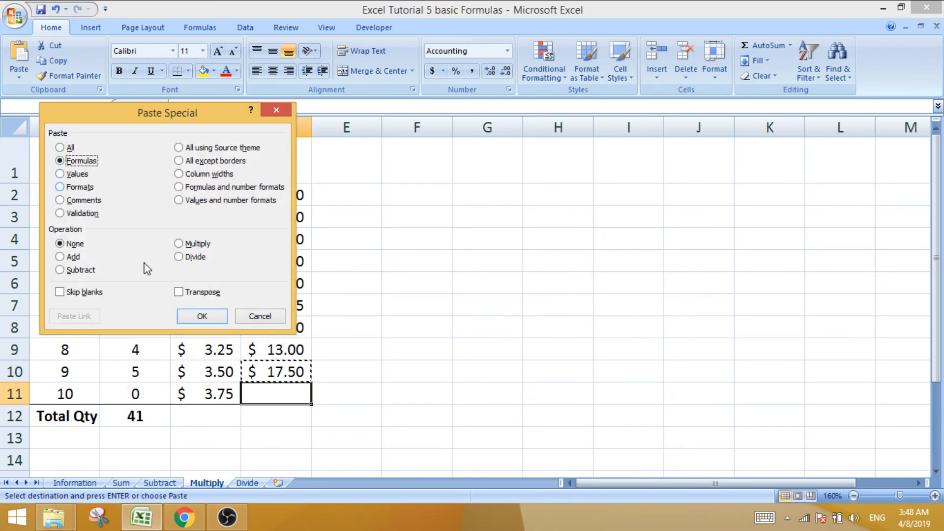
{"action": "left_click", "coordinate": [191, 316]}
{"action": "left_click", "coordinate": [276, 397]}
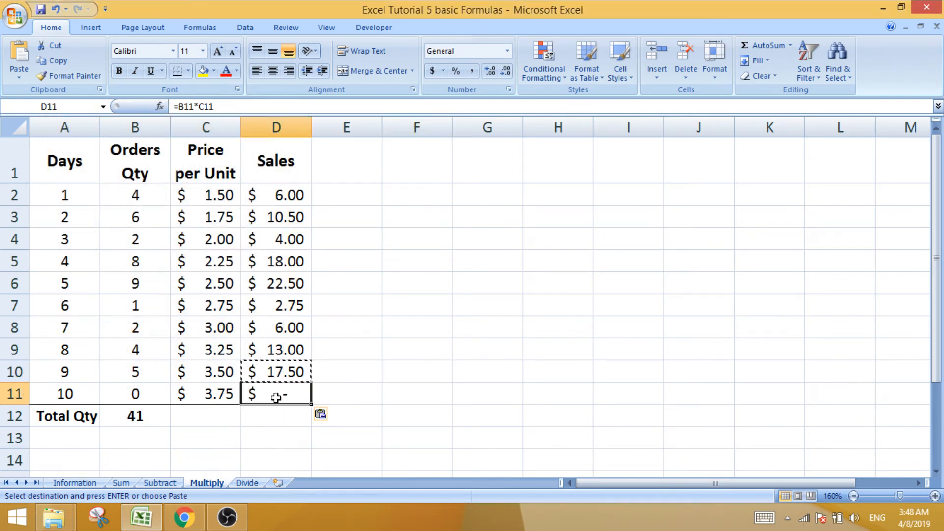
Step: Total the sales D2:D11 in D12 with AutoSum, and check the quantity and sales totals in row 12
{"action": "left_click", "coordinate": [279, 416]}
{"action": "left_click", "coordinate": [323, 398]}
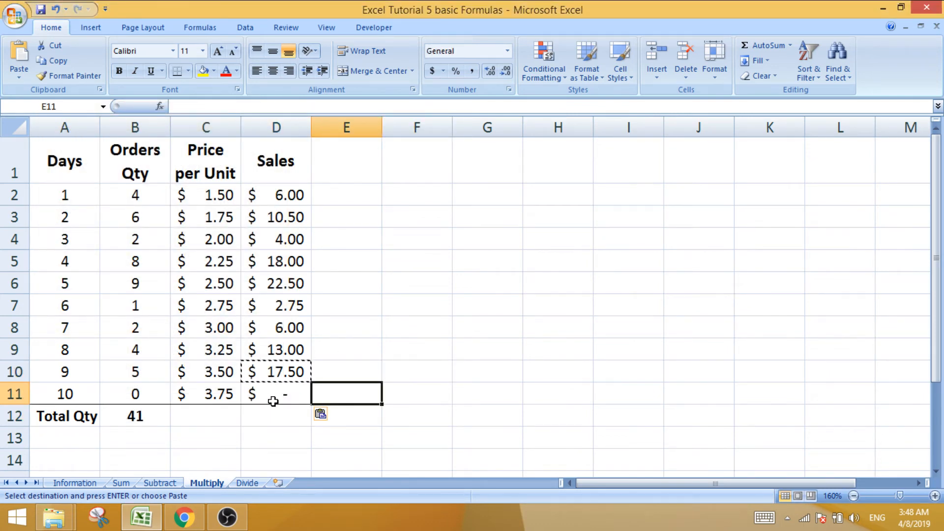
{"action": "left_click", "coordinate": [269, 417]}
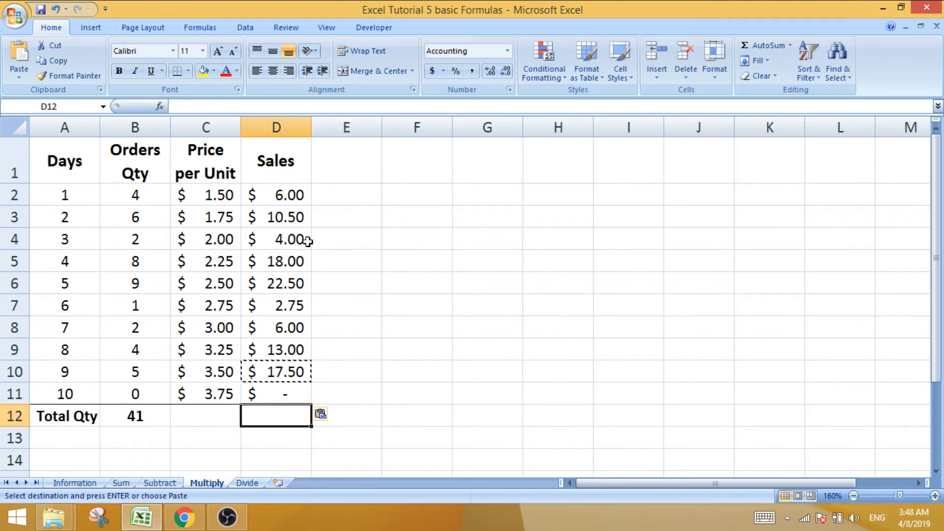
{"action": "left_click", "coordinate": [756, 51]}
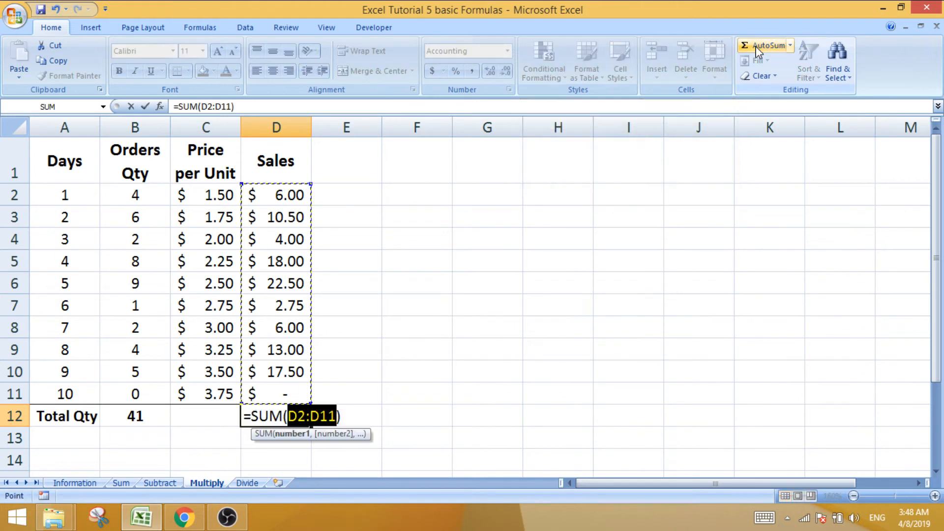
{"action": "key", "text": "Return"}
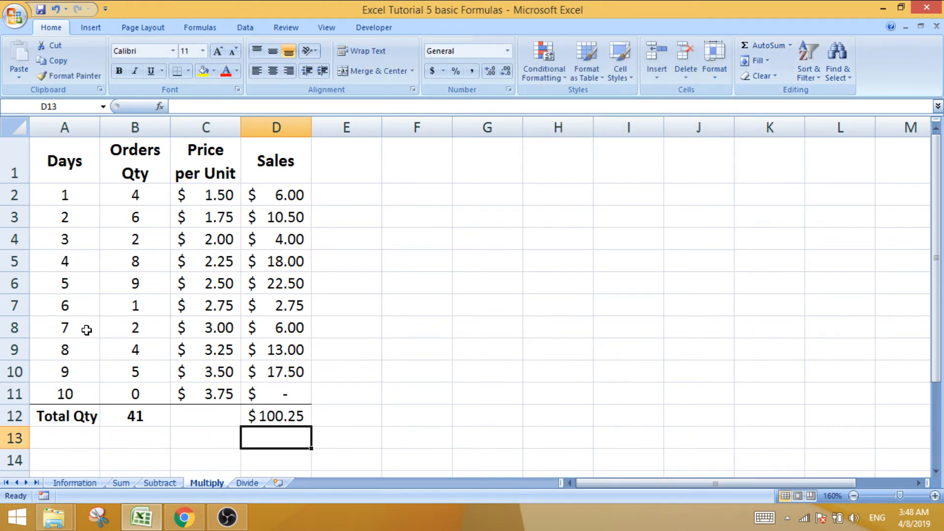
{"action": "left_click_drag", "start_coordinate": [72, 195], "coordinate": [72, 391]}
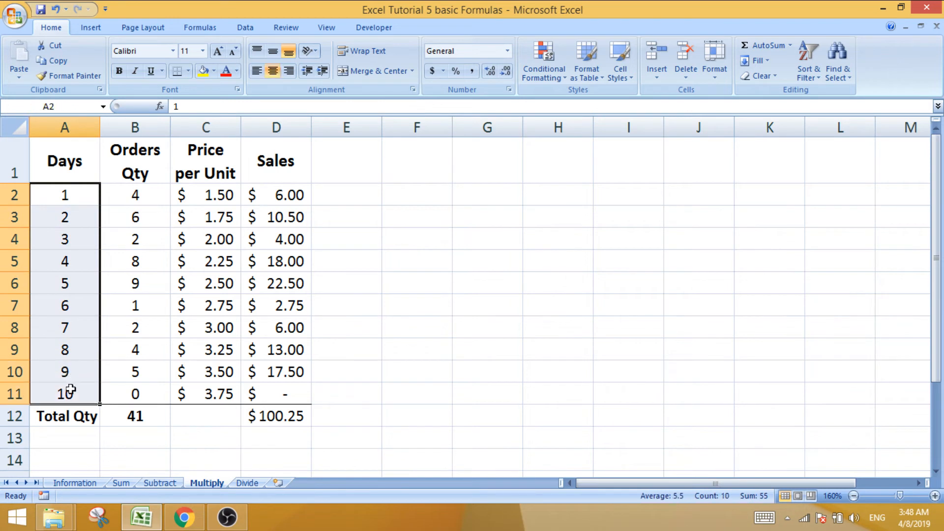
{"action": "left_click", "coordinate": [134, 419]}
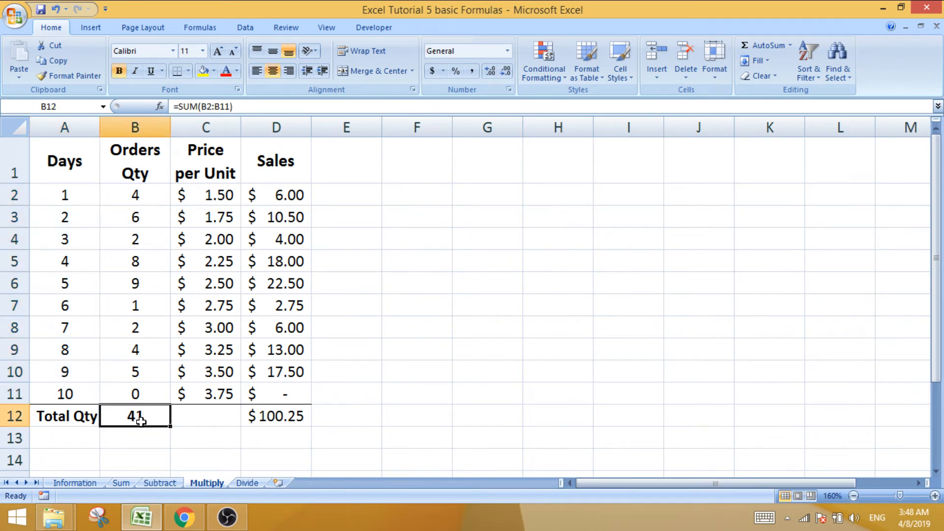
{"action": "left_click", "coordinate": [279, 414]}
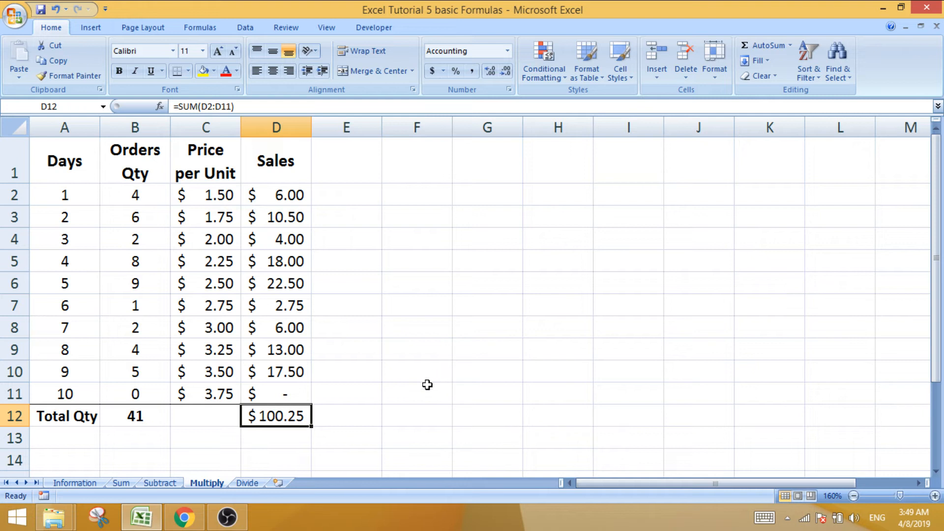
Step: Average the unit prices C2:C11 in C12 with the AVERAGE function
{"action": "left_click", "coordinate": [211, 419]}
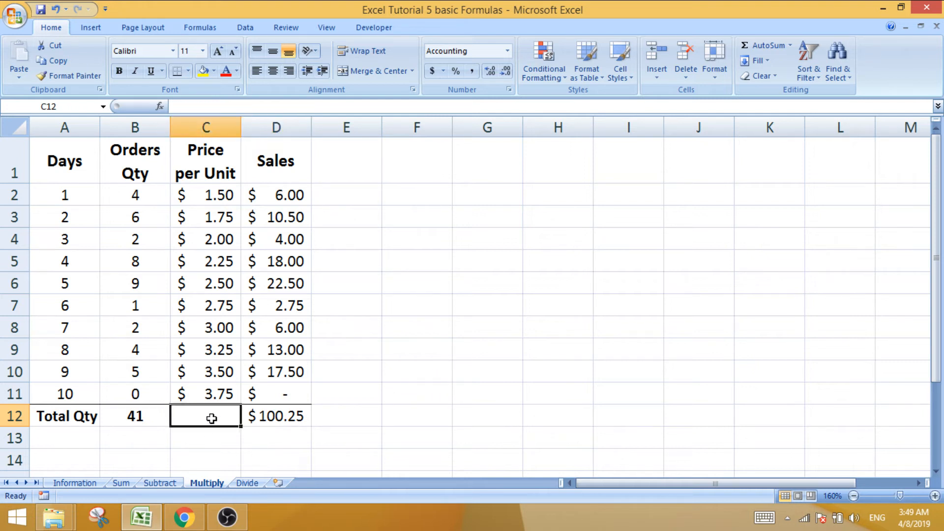
{"action": "left_click", "coordinate": [210, 196]}
{"action": "left_click_drag", "start_coordinate": [211, 197], "coordinate": [222, 396]}
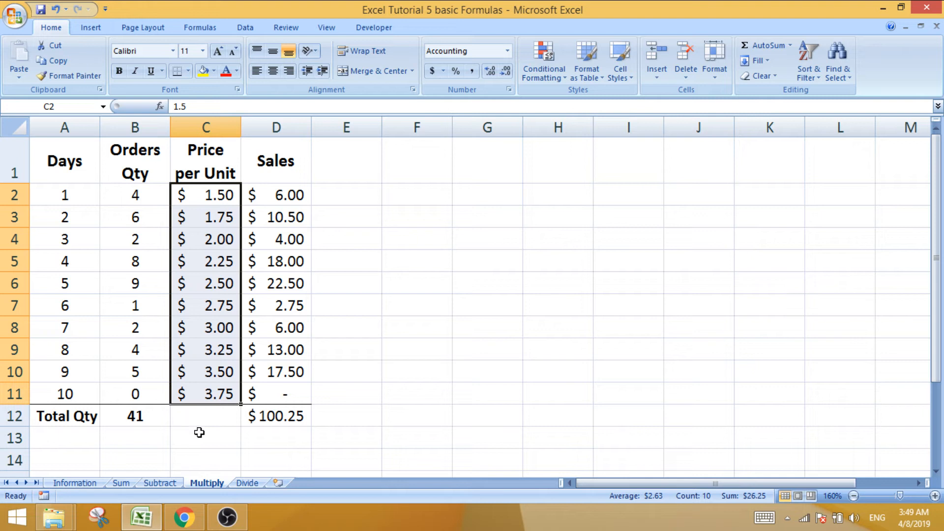
{"action": "left_click", "coordinate": [191, 419]}
{"action": "type", "text": "="}
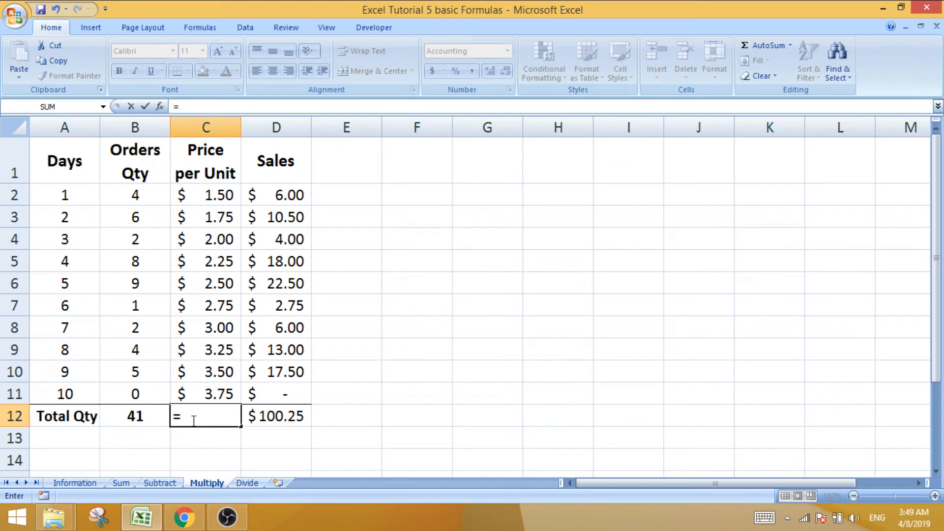
{"action": "type", "text": "AV"}
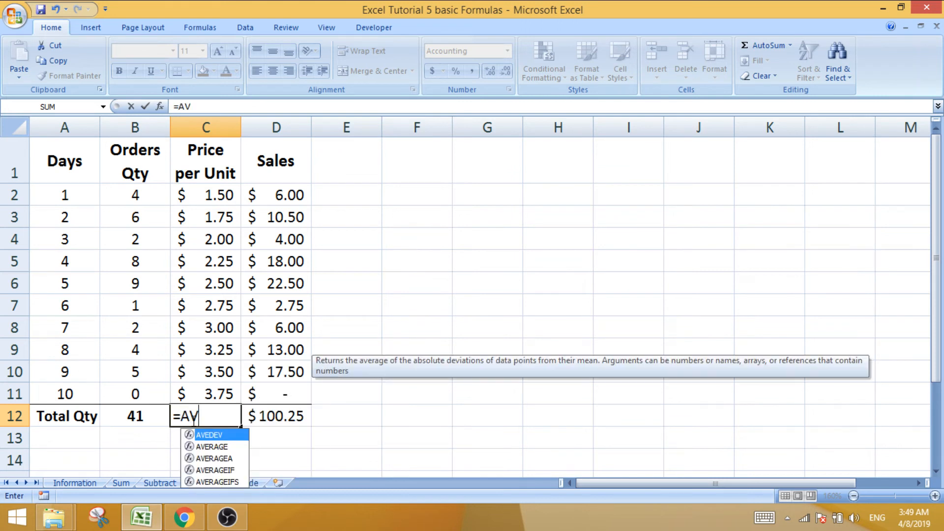
{"action": "type", "text": "E"}
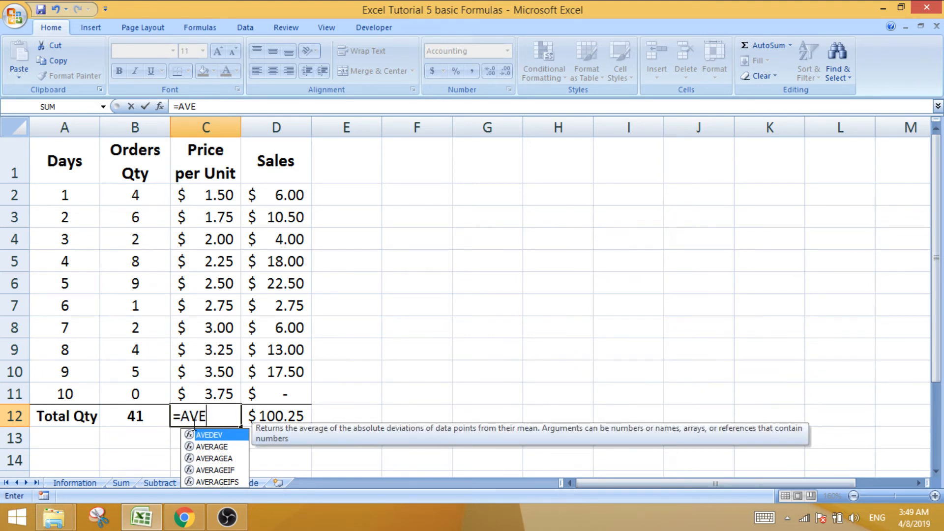
{"action": "double_click", "coordinate": [216, 448]}
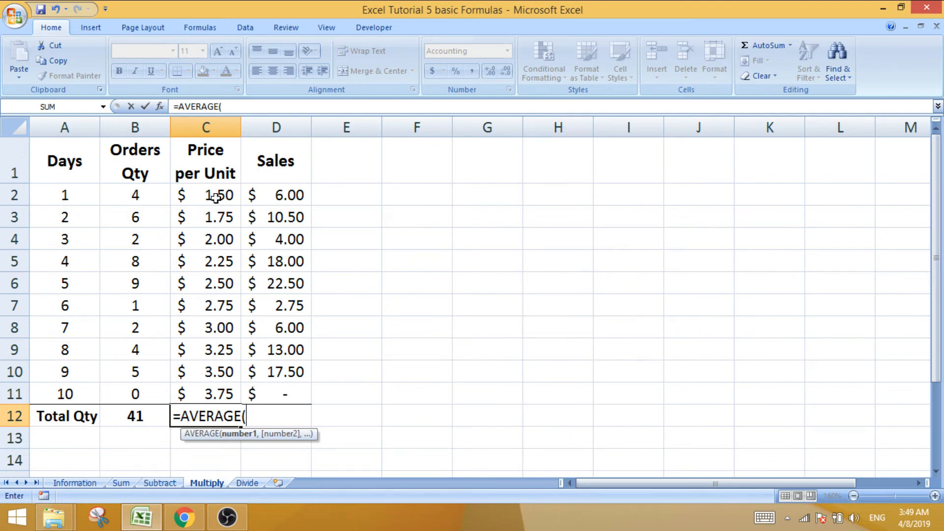
{"action": "left_click_drag", "start_coordinate": [215, 194], "coordinate": [224, 391]}
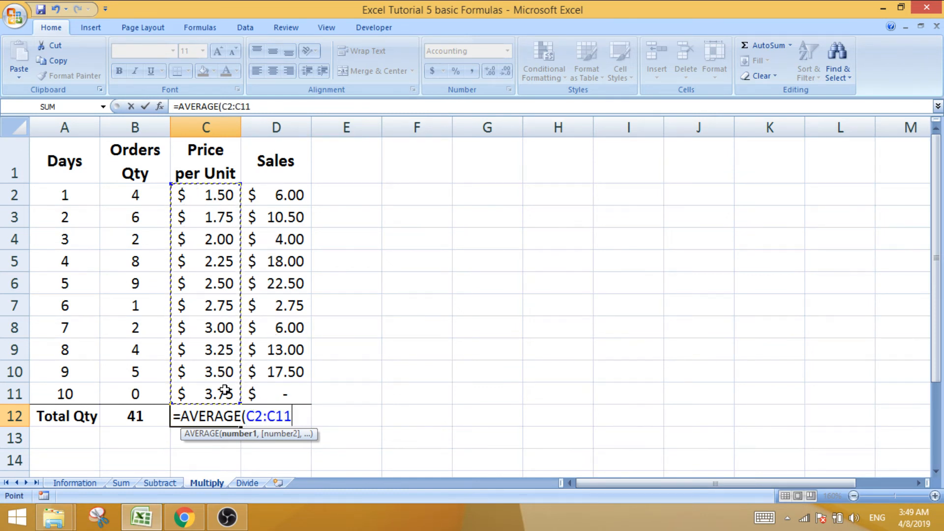
{"action": "key", "text": "Return"}
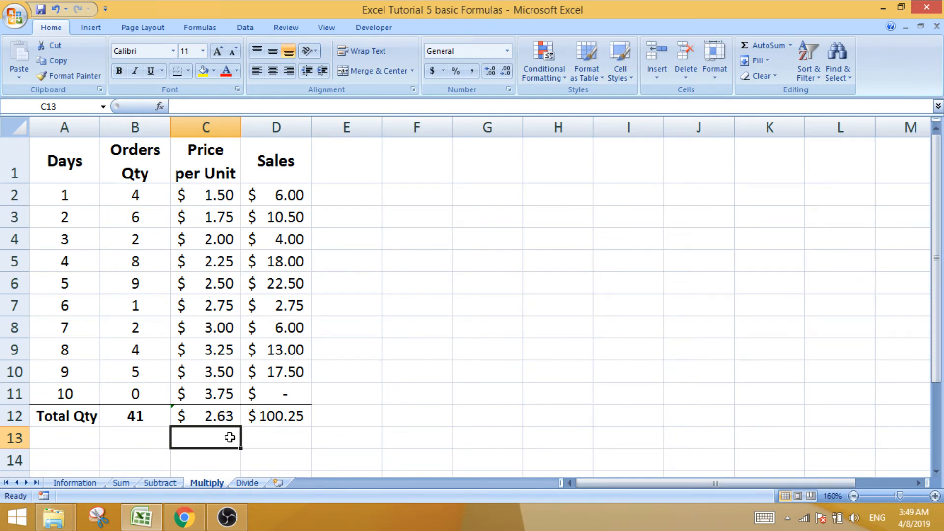
{"action": "left_click", "coordinate": [223, 419]}
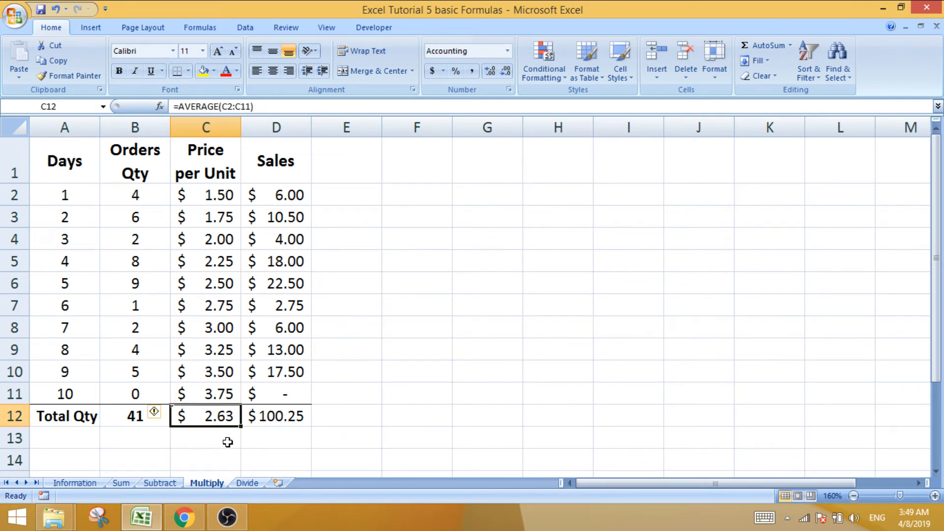
Step: Enter JAN in F1 and FEB in G1, and fill the month series across to L1
{"action": "left_click_drag", "start_coordinate": [211, 195], "coordinate": [228, 388]}
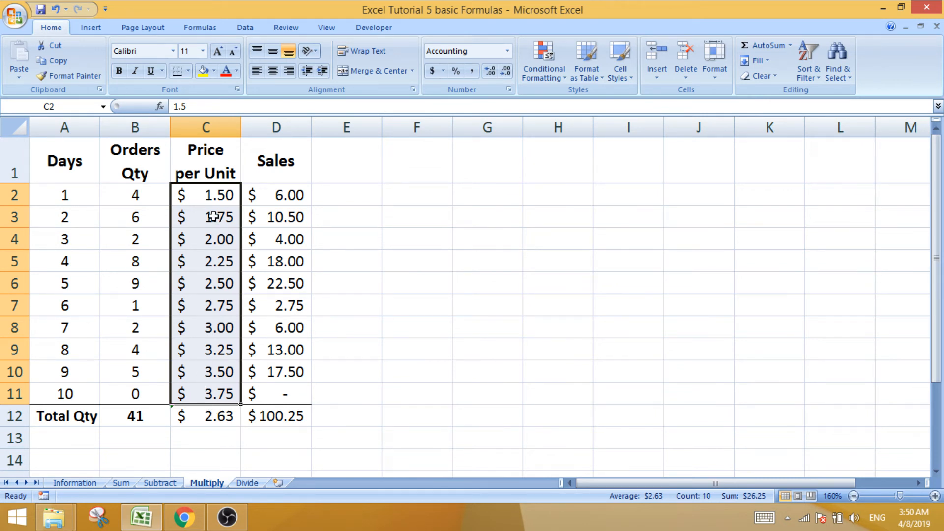
{"action": "left_click_drag", "start_coordinate": [221, 194], "coordinate": [225, 211]}
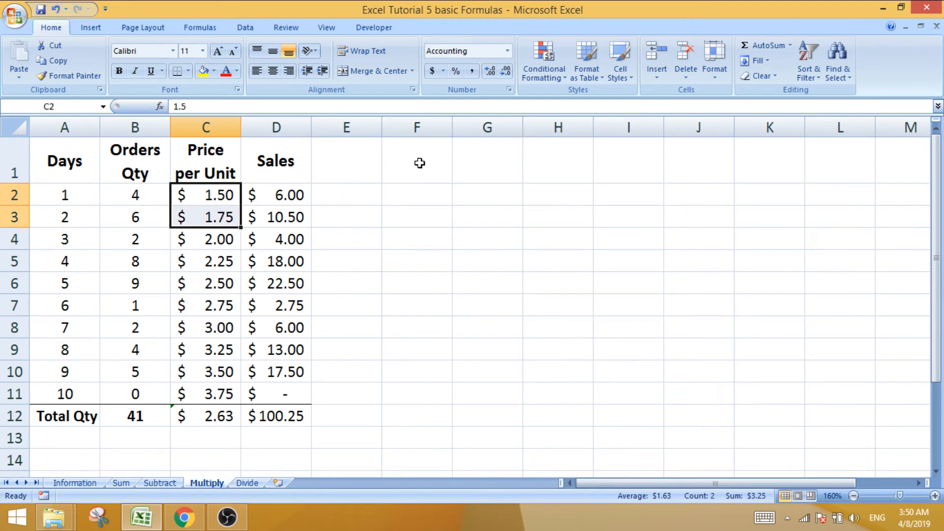
{"action": "left_click", "coordinate": [432, 153]}
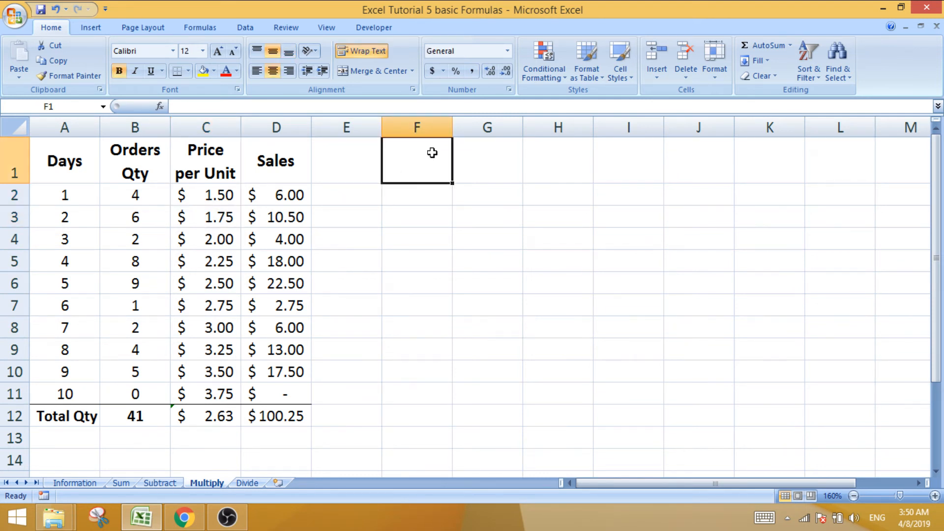
{"action": "type", "text": "JAN"}
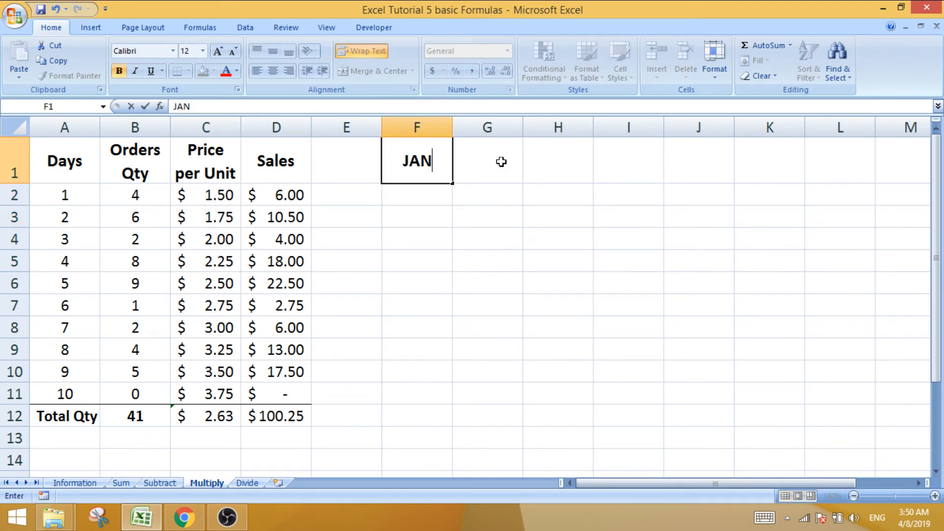
{"action": "left_click", "coordinate": [500, 158]}
{"action": "type", "text": "FEB"}
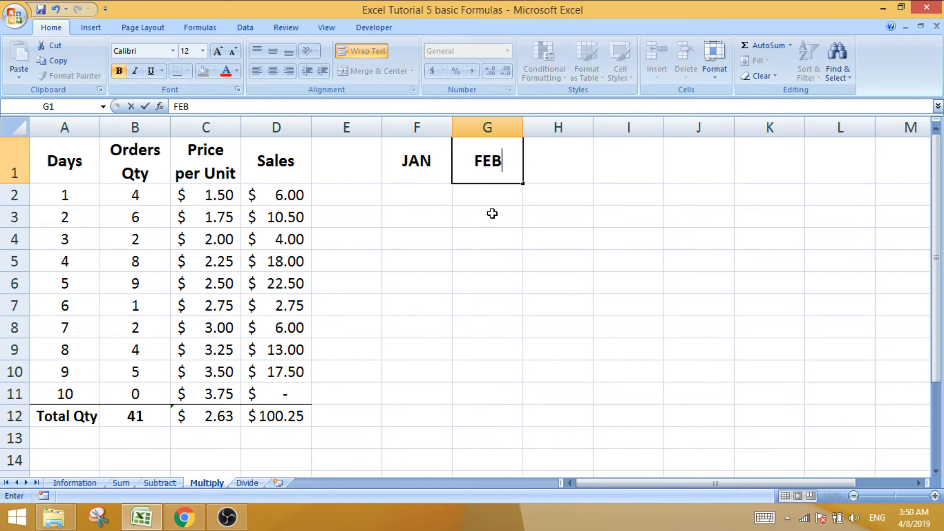
{"action": "left_click", "coordinate": [489, 213]}
{"action": "left_click_drag", "start_coordinate": [433, 170], "coordinate": [477, 161]}
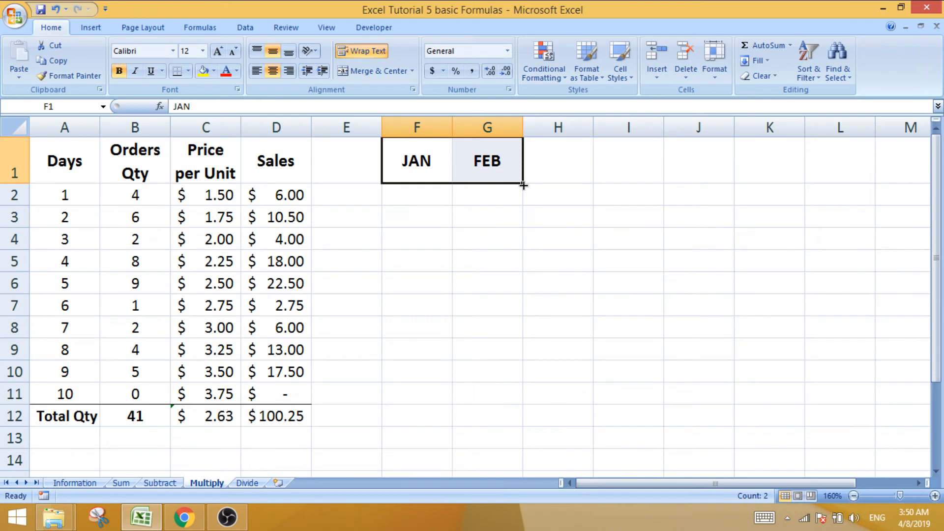
{"action": "left_click_drag", "start_coordinate": [524, 185], "coordinate": [885, 188]}
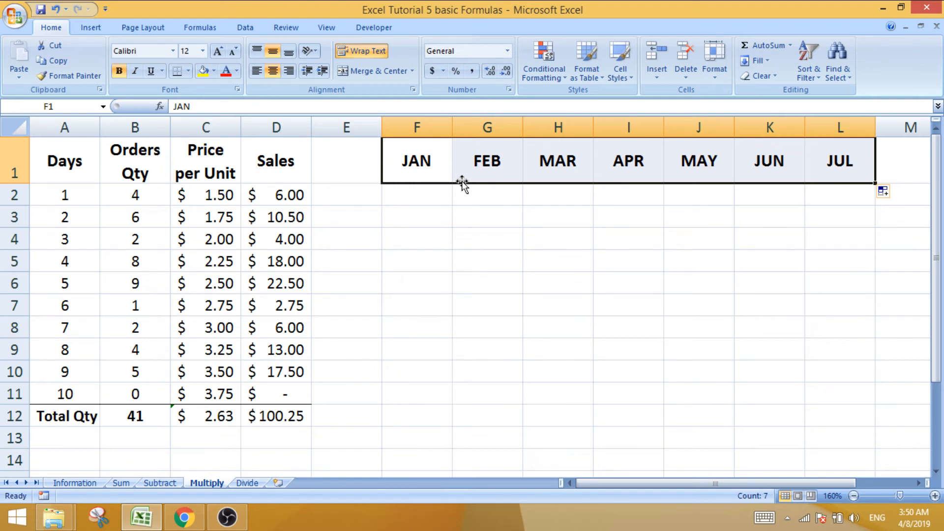
Step: Clear the month names from F1:L1 and switch to the Divide sheet
{"action": "key", "text": "Delete"}
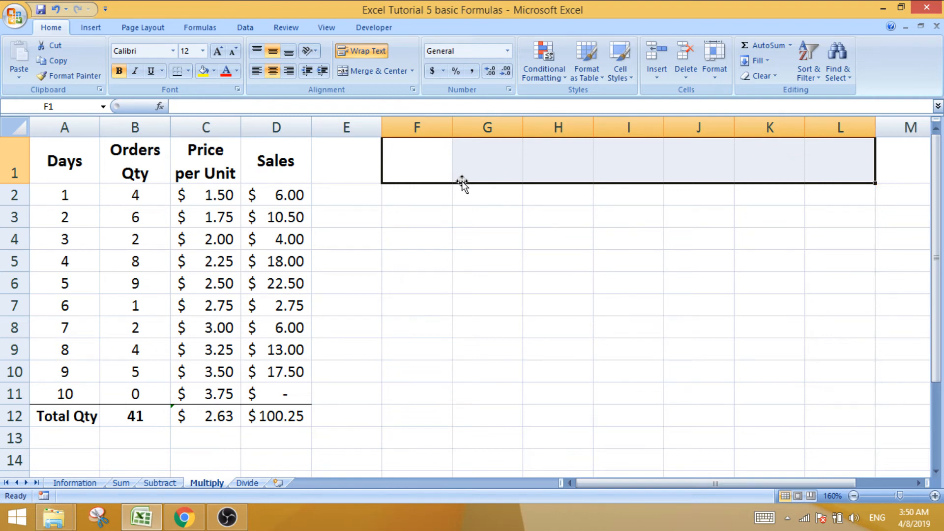
{"action": "left_click", "coordinate": [477, 240]}
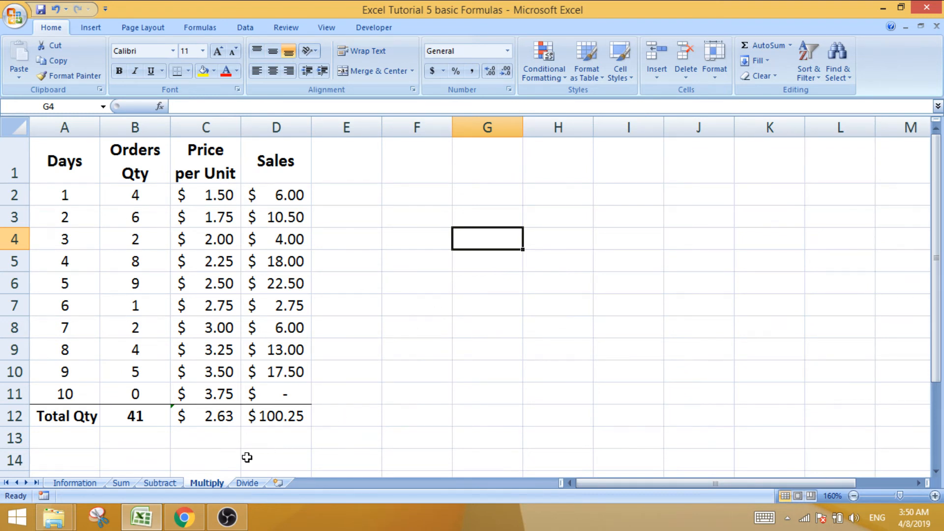
{"action": "left_click", "coordinate": [247, 483]}
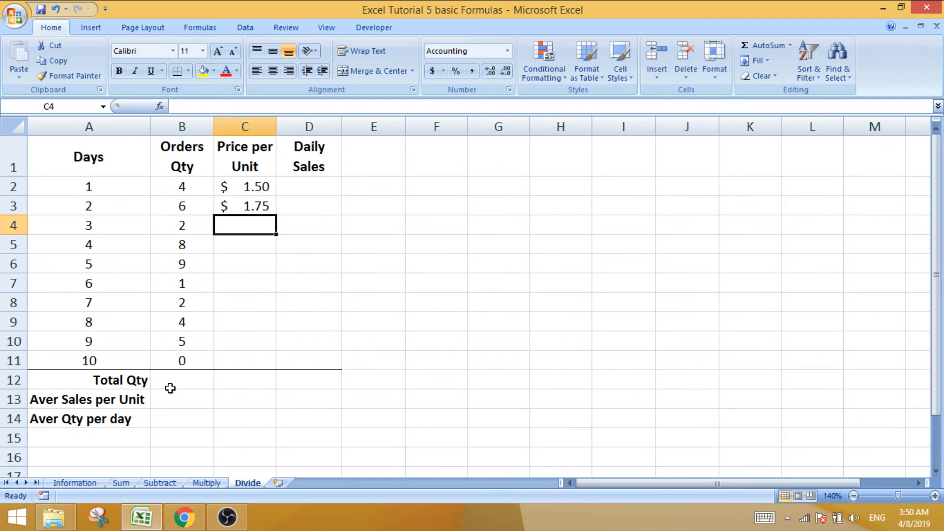
Step: Total the order quantities in B12 with AutoSum, and fill the unit price series from C2:C3 down to C11
{"action": "left_click", "coordinate": [193, 377]}
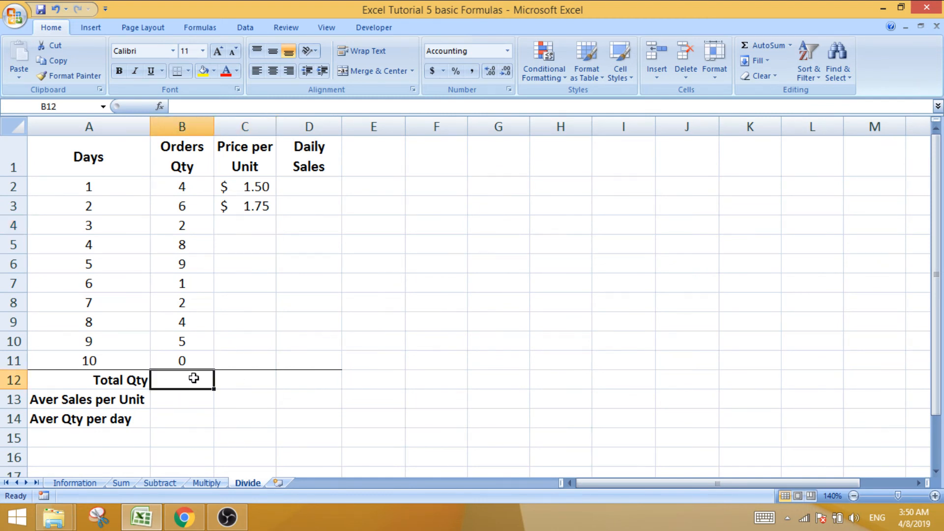
{"action": "left_click", "coordinate": [773, 48]}
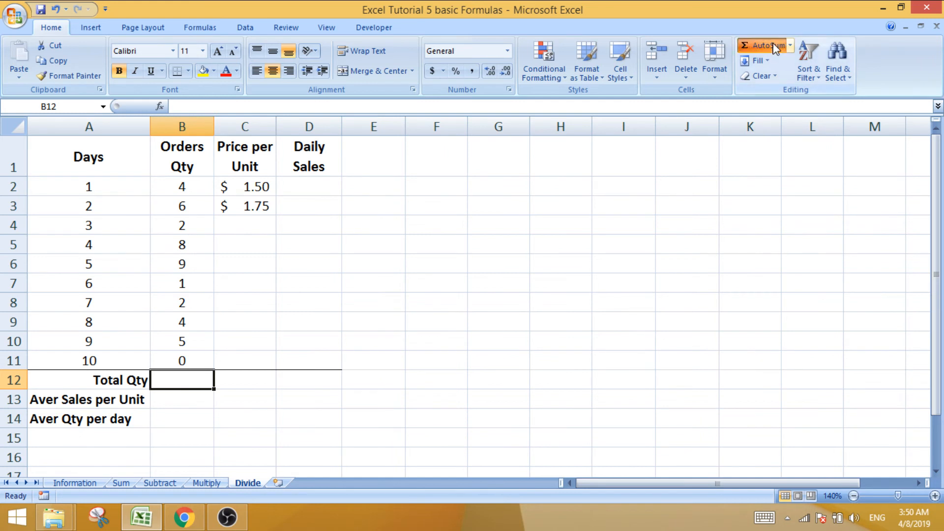
{"action": "key", "text": "Return"}
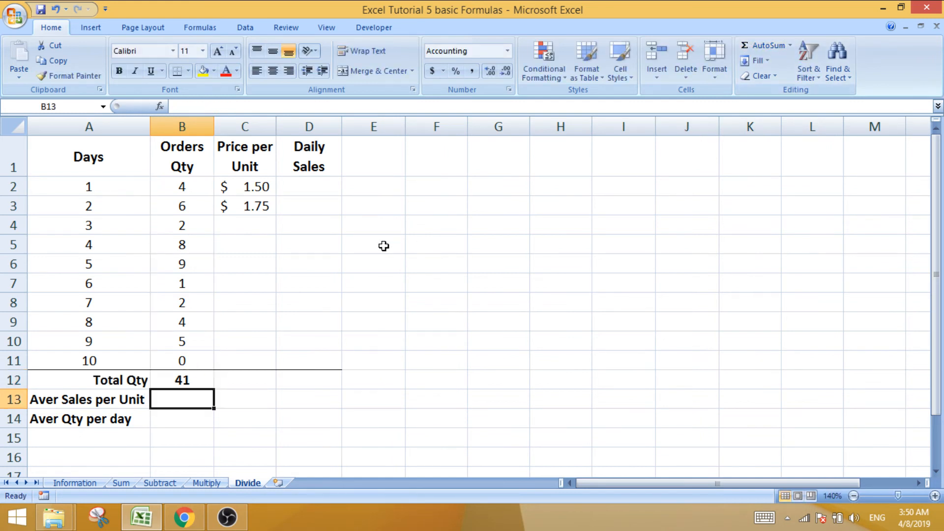
{"action": "left_click_drag", "start_coordinate": [251, 187], "coordinate": [279, 364]}
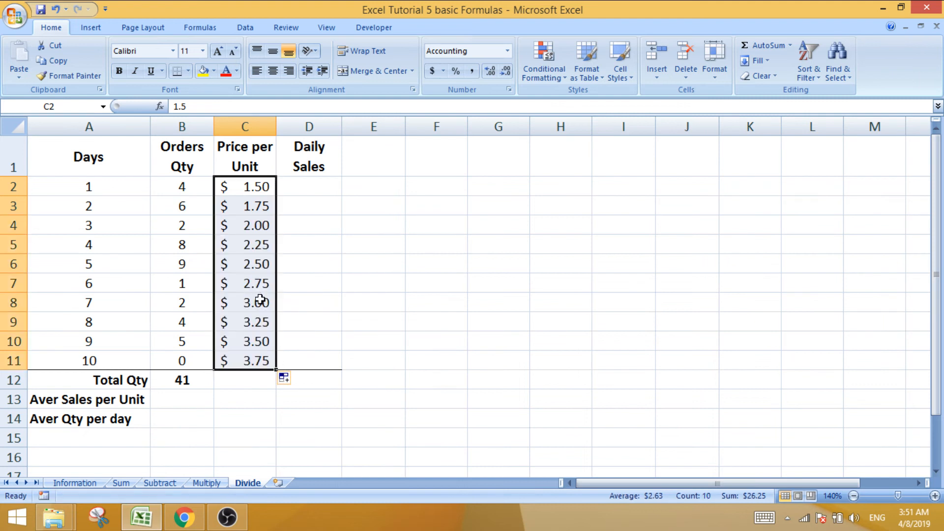
{"action": "left_click", "coordinate": [345, 201]}
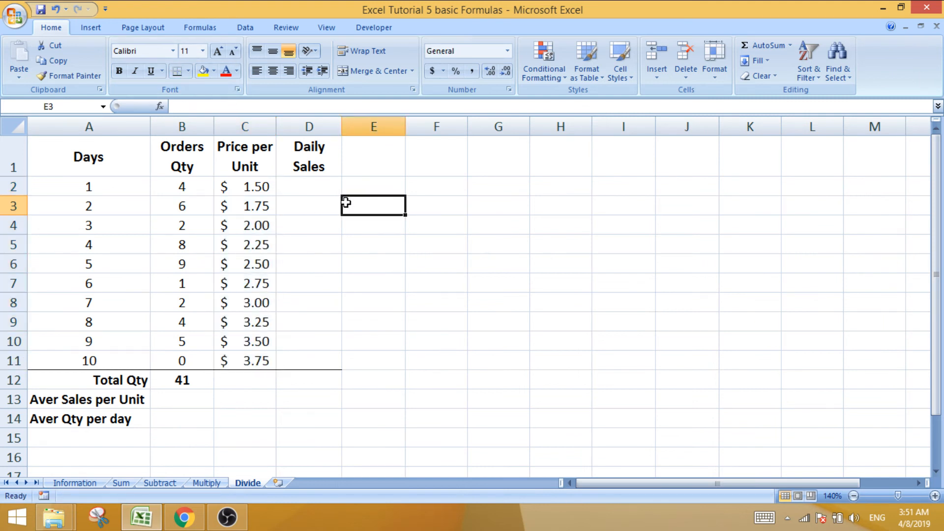
Step: Calculate the first day's sales in D2 with the formula =B2*C2
{"action": "left_click", "coordinate": [315, 187]}
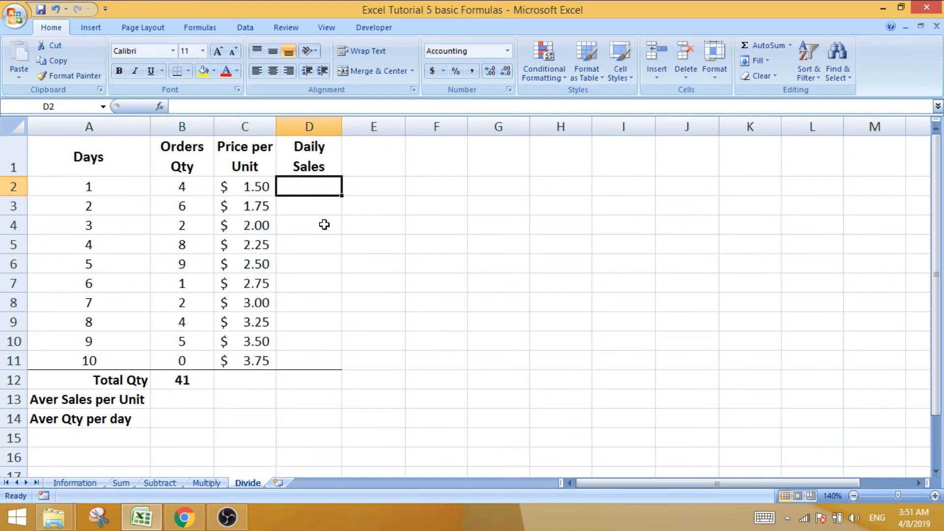
{"action": "type", "text": "="}
{"action": "left_click", "coordinate": [183, 187]}
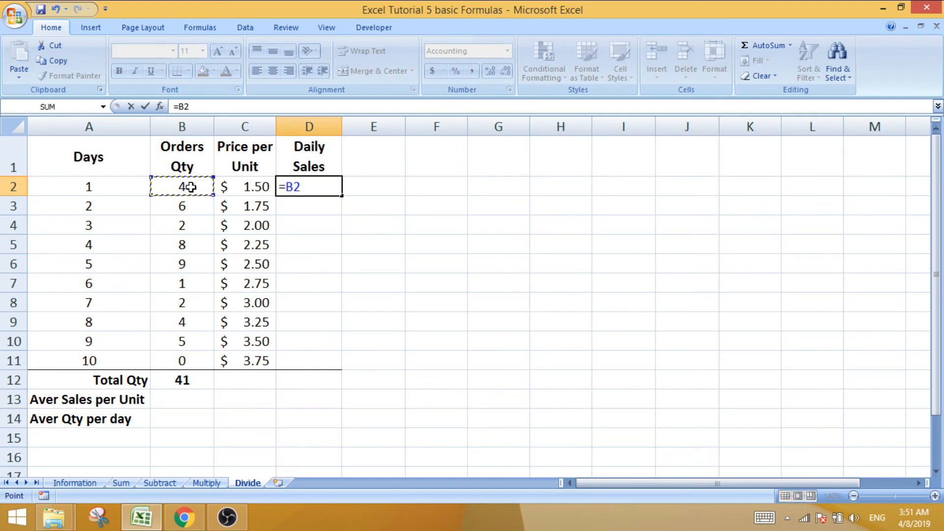
{"action": "type", "text": "*"}
{"action": "left_click", "coordinate": [249, 187]}
{"action": "key", "text": "Return"}
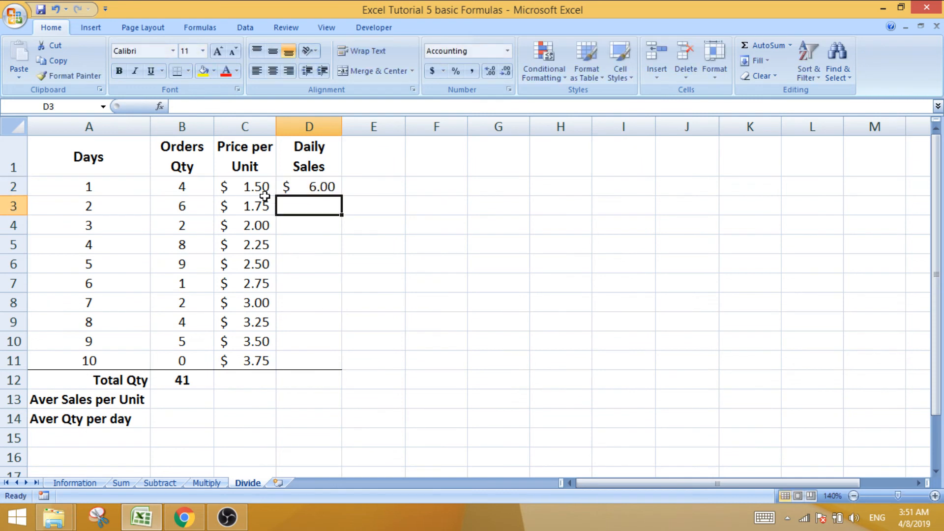
Step: Copy the daily sales formula from D2 to D2:D11 with Paste Special, pasting only Formulas
{"action": "left_click", "coordinate": [323, 187]}
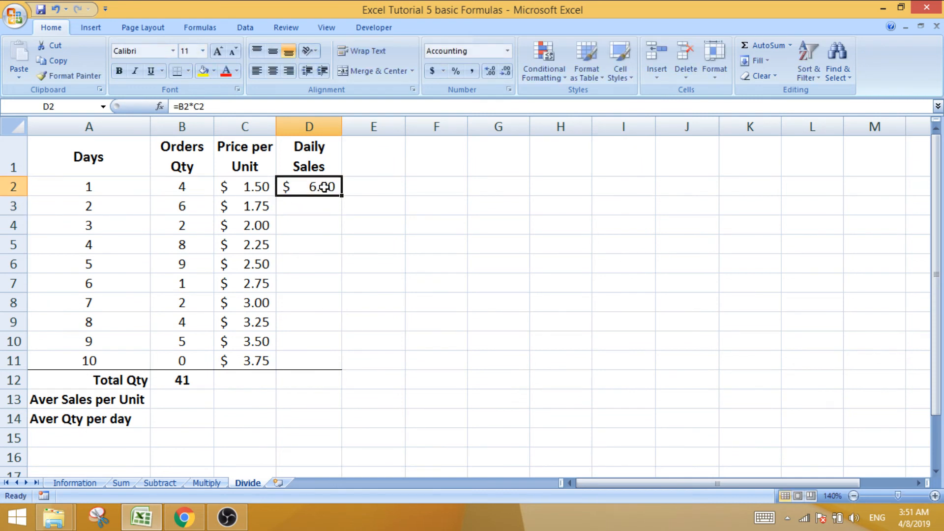
{"action": "key", "text": "ctrl+c"}
{"action": "left_click_drag", "start_coordinate": [324, 187], "coordinate": [328, 353]}
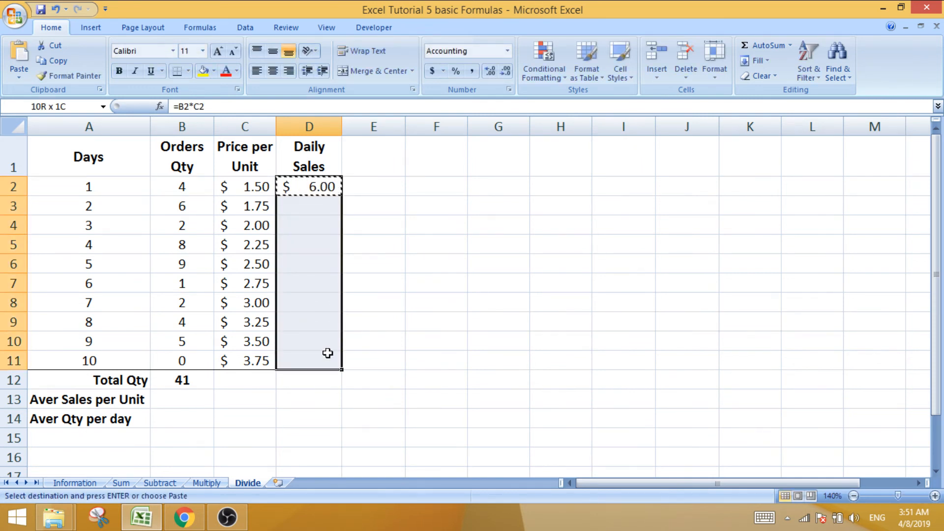
{"action": "right_click", "coordinate": [321, 297]}
{"action": "left_click", "coordinate": [225, 131]}
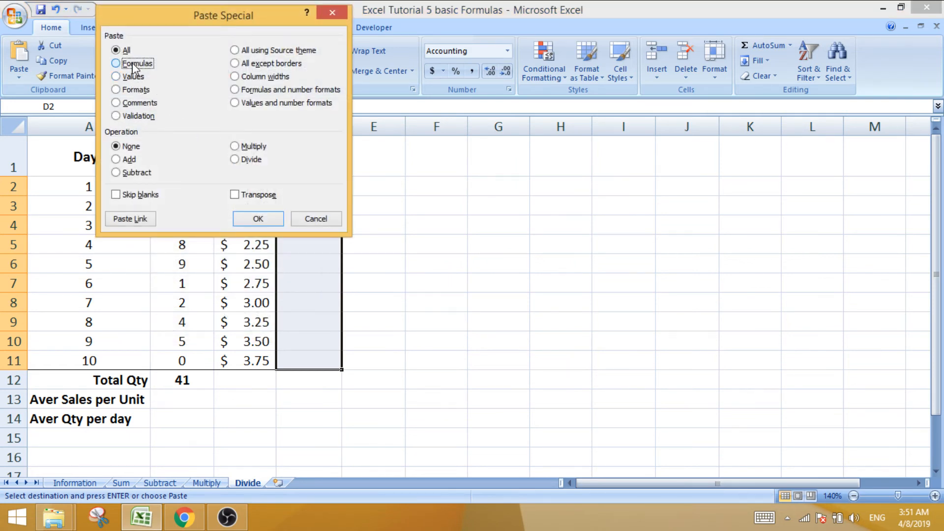
{"action": "left_click", "coordinate": [116, 63]}
{"action": "left_click", "coordinate": [257, 219]}
{"action": "left_click", "coordinate": [491, 326]}
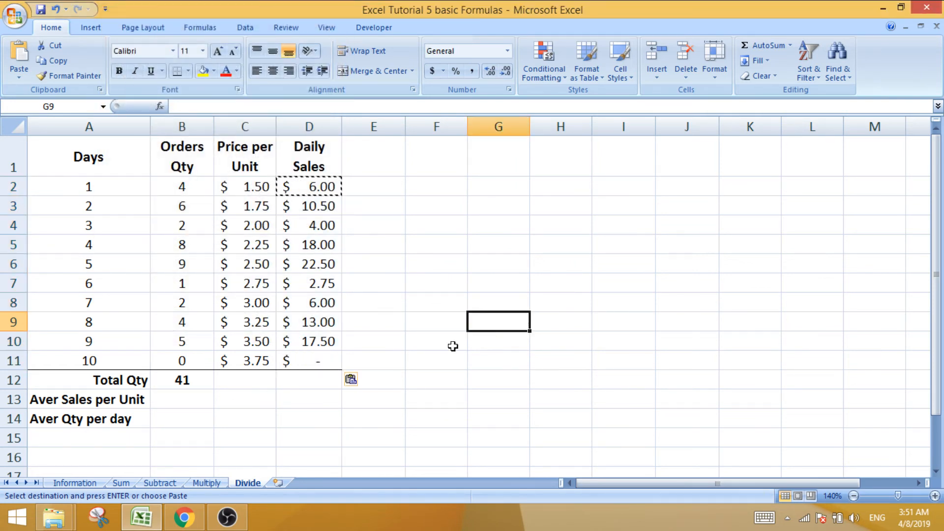
Step: Total the daily sales D2:D11 in D12 with AutoSum
{"action": "left_click", "coordinate": [309, 381]}
{"action": "left_click", "coordinate": [754, 46]}
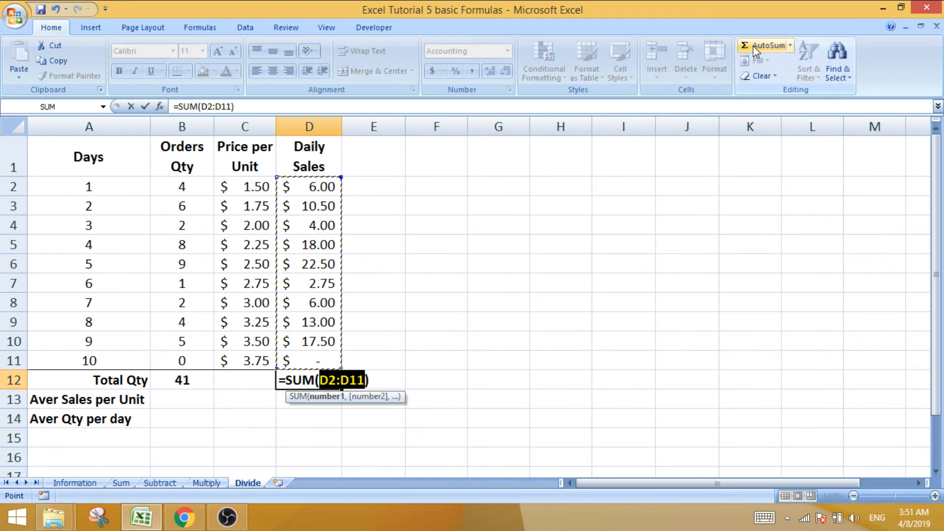
{"action": "key", "text": "Return"}
Step: Average the unit prices C2:C11 in C12 with the AVERAGE function
{"action": "left_click", "coordinate": [239, 380]}
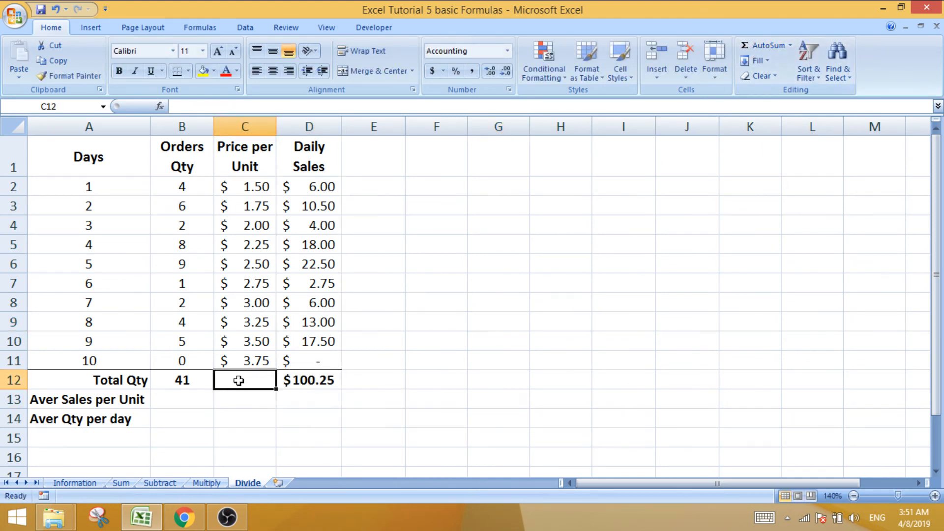
{"action": "type", "text": "=AVE"}
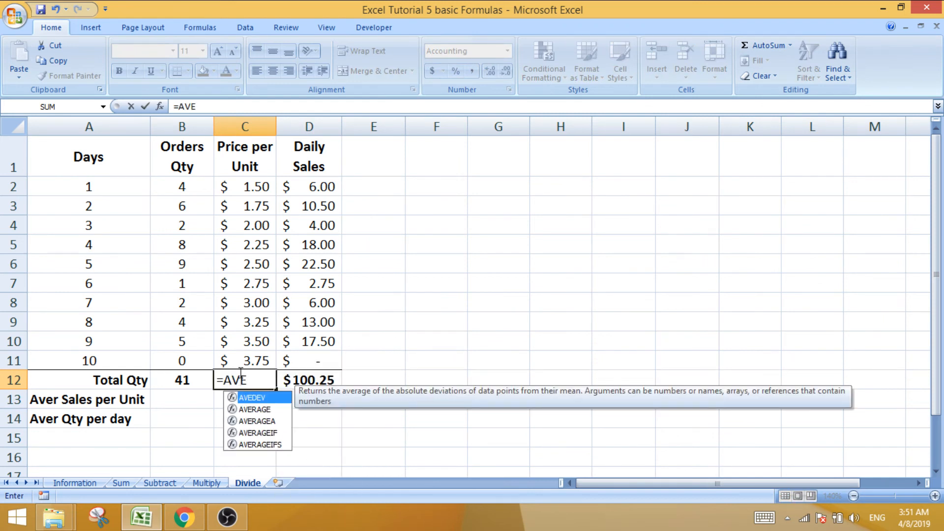
{"action": "double_click", "coordinate": [253, 409]}
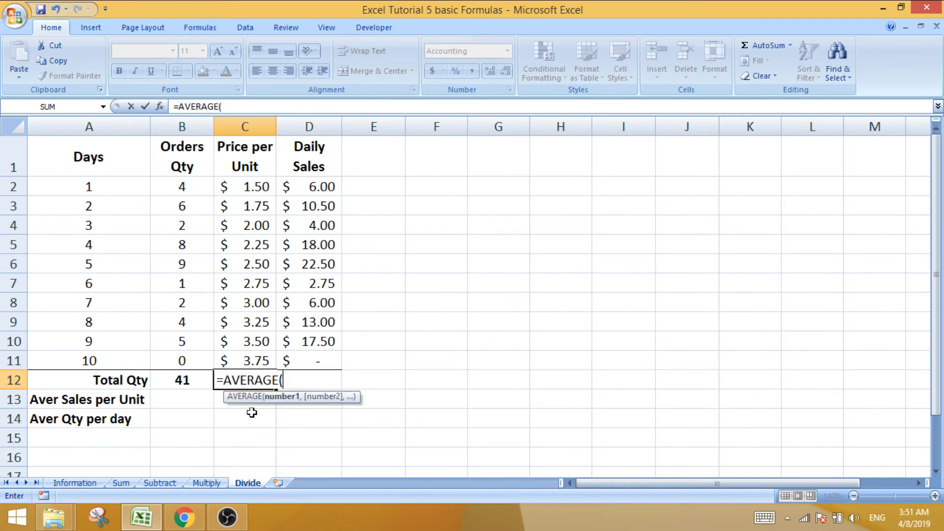
{"action": "left_click_drag", "start_coordinate": [253, 195], "coordinate": [247, 355]}
{"action": "key", "text": "Return"}
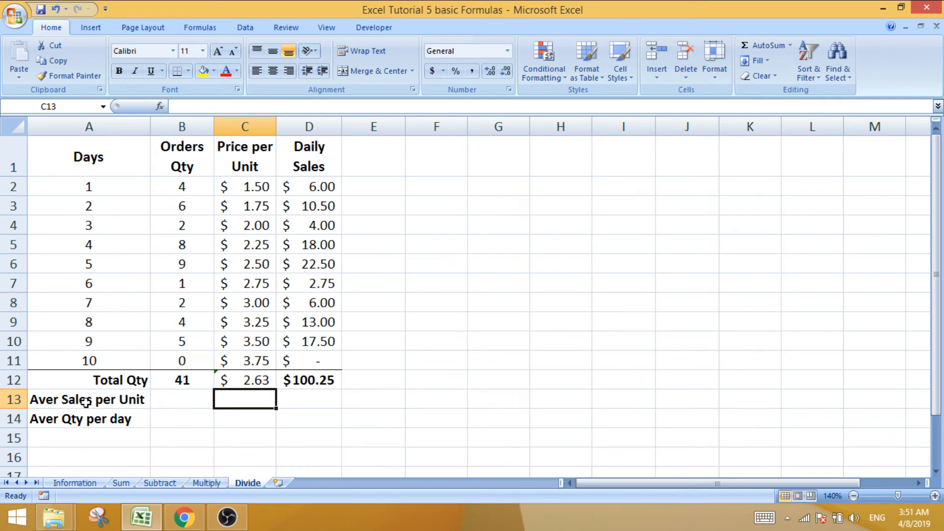
Step: Calculate the average sales per unit in B13 by dividing total sales by total quantity with =D12/B12
{"action": "left_click", "coordinate": [60, 401]}
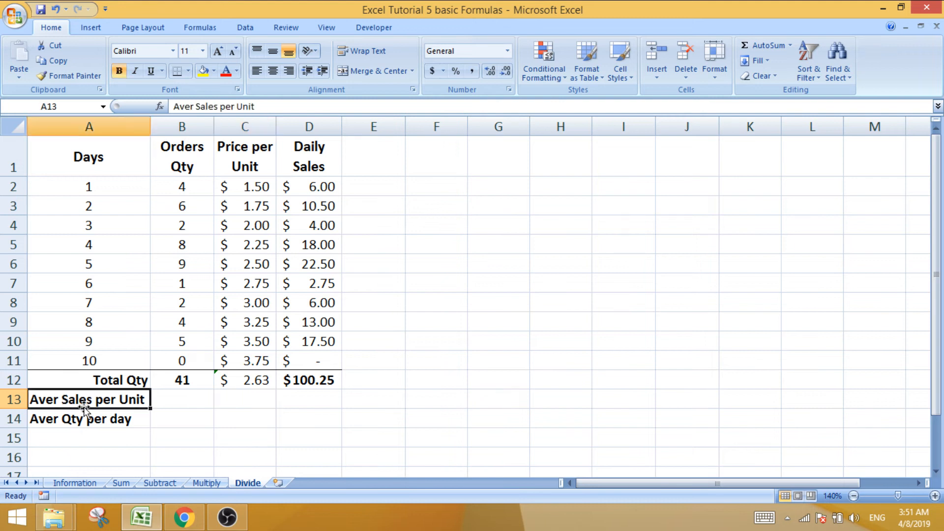
{"action": "left_click", "coordinate": [184, 399]}
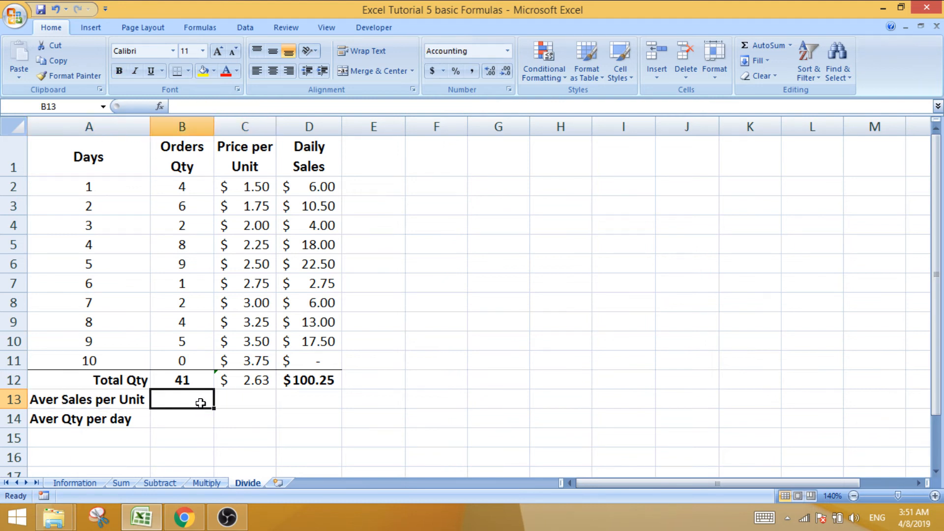
{"action": "left_click", "coordinate": [246, 382]}
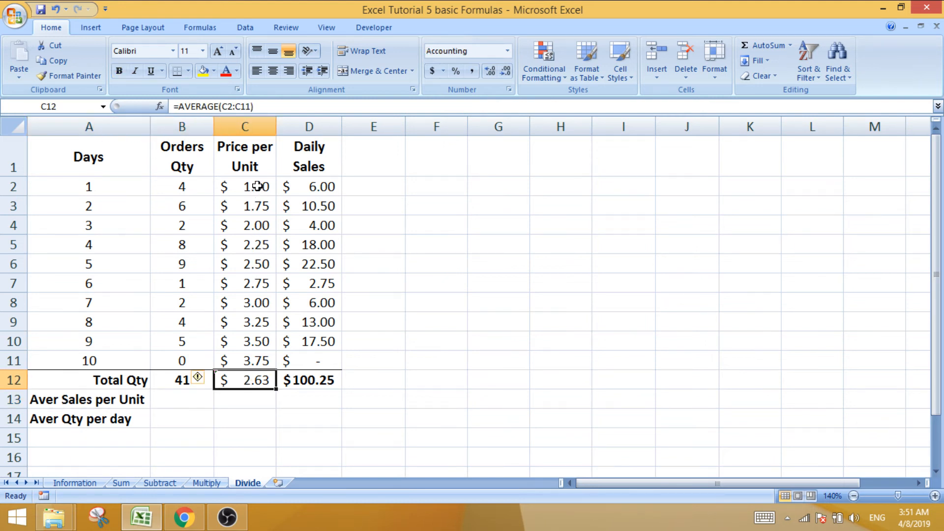
{"action": "left_click_drag", "start_coordinate": [256, 187], "coordinate": [258, 355]}
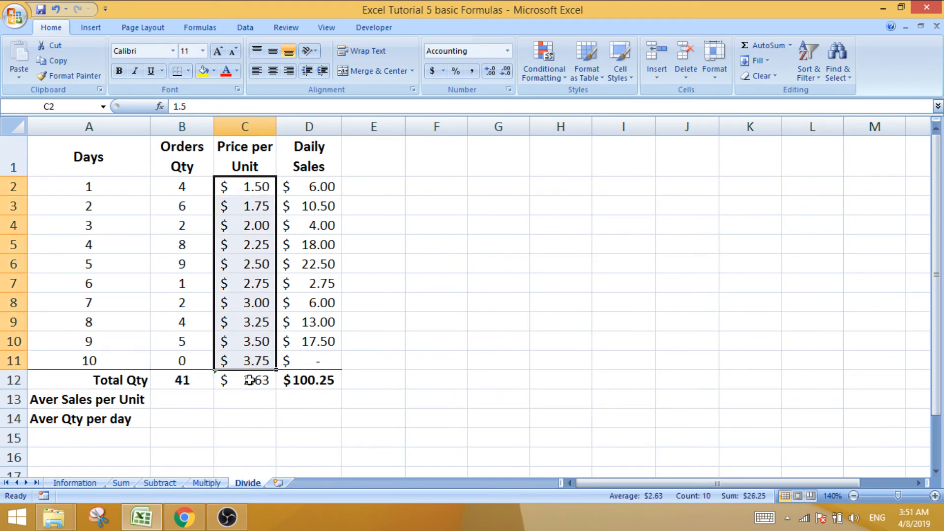
{"action": "left_click", "coordinate": [197, 379]}
{"action": "left_click", "coordinate": [309, 381]}
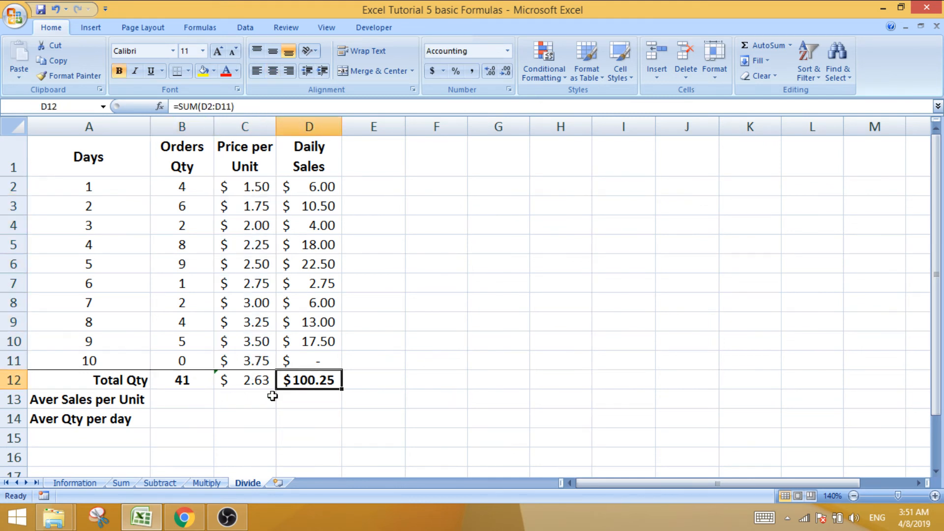
{"action": "left_click", "coordinate": [189, 397]}
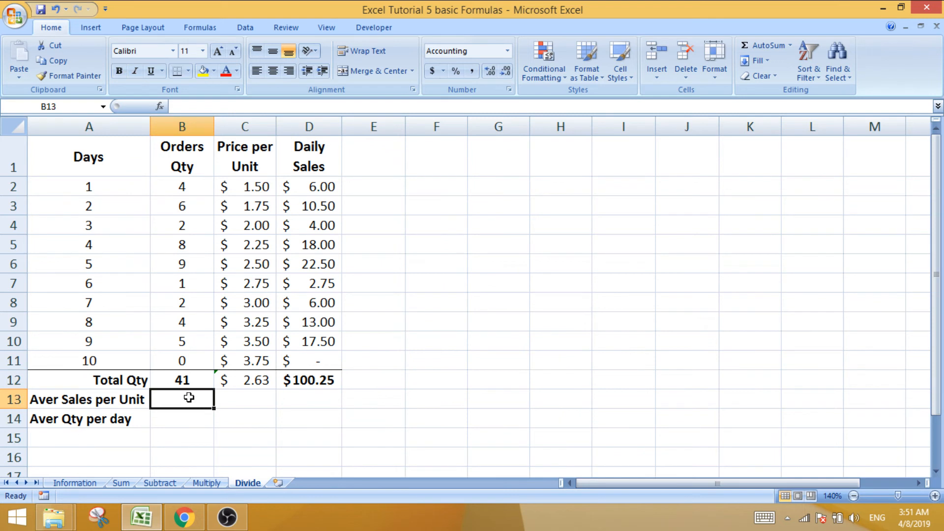
{"action": "type", "text": "="}
{"action": "left_click", "coordinate": [298, 381]}
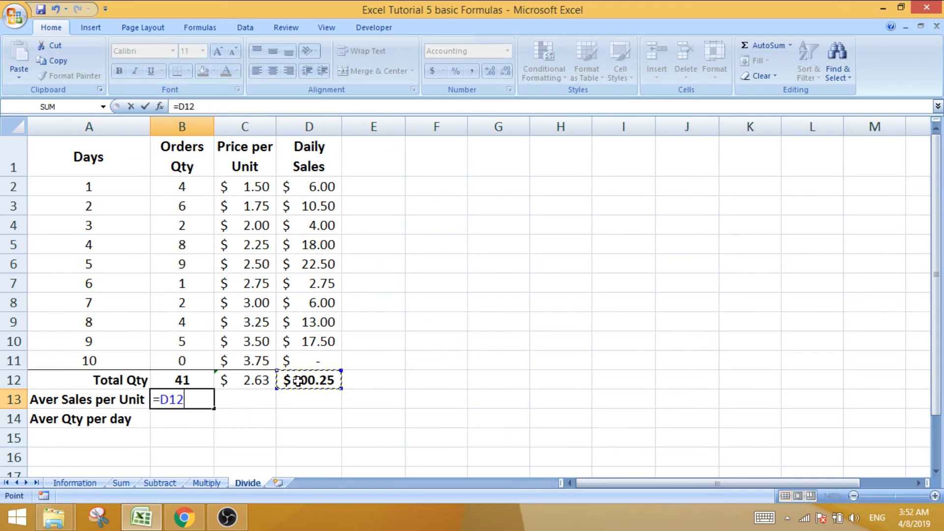
{"action": "type", "text": "/"}
{"action": "left_click", "coordinate": [197, 383]}
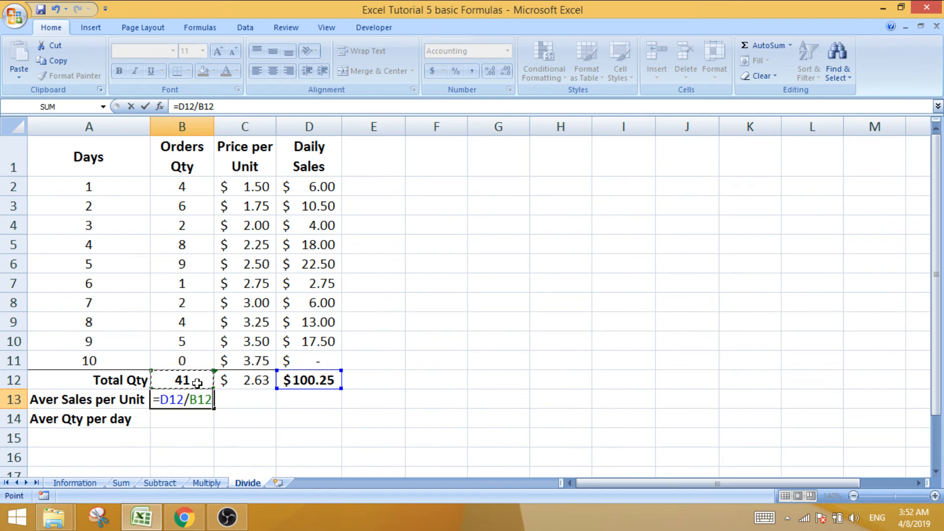
{"action": "key", "text": "Return"}
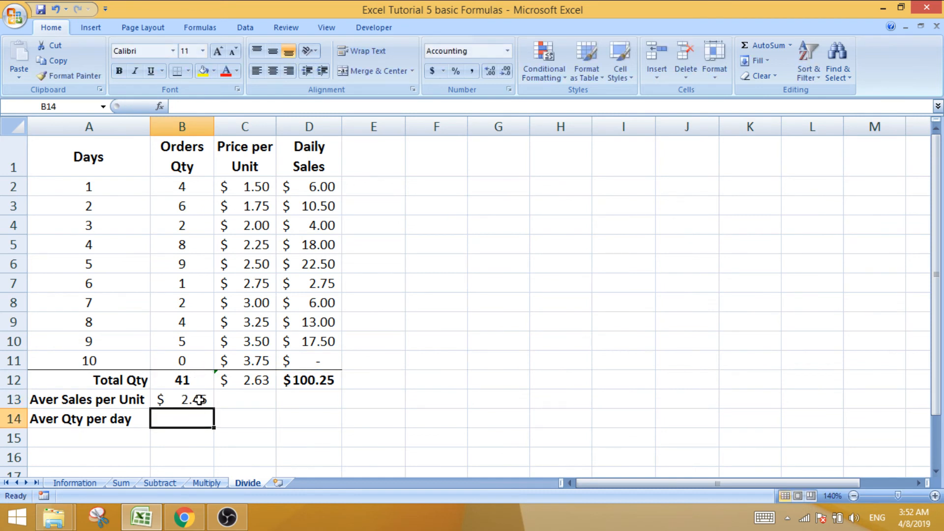
Step: Compare the average sales per unit formula in B13 with the average unit price in C12
{"action": "left_click", "coordinate": [199, 400]}
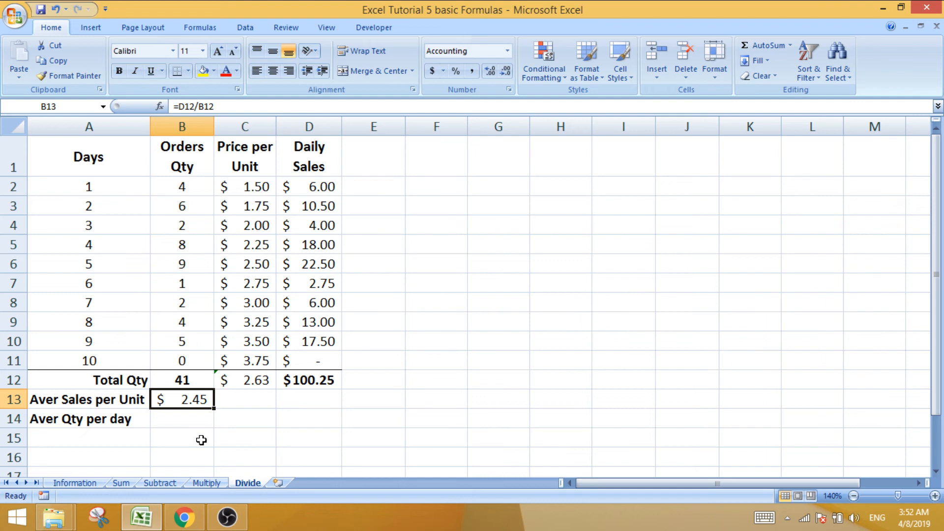
{"action": "left_click", "coordinate": [245, 381]}
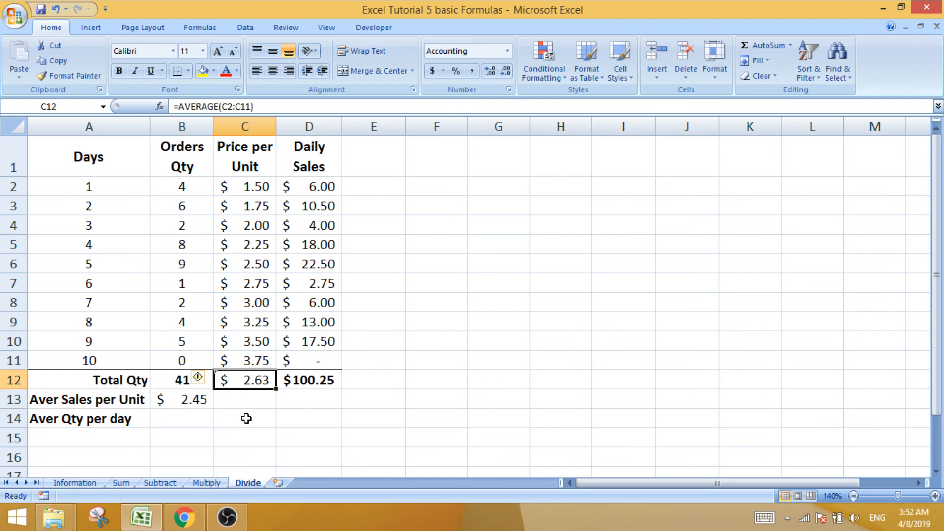
{"action": "left_click", "coordinate": [200, 399], "text": "ctrl"}
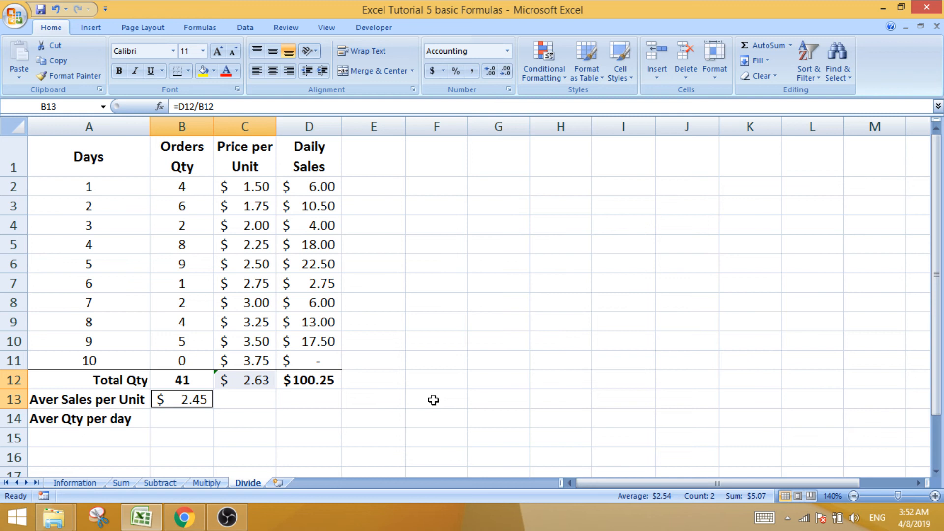
Step: Calculate the difference between average price and average sales per unit in D14 with =C12-B13, and clear the cell
{"action": "left_click", "coordinate": [312, 407]}
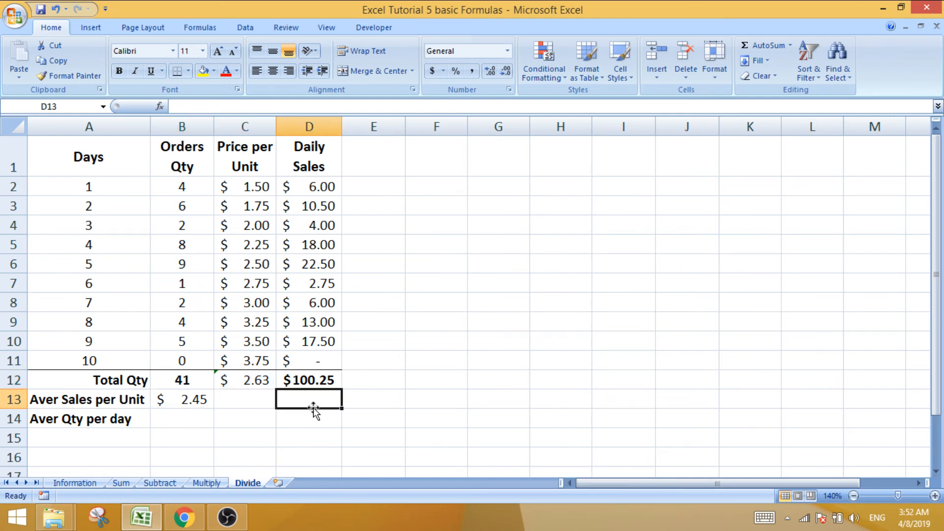
{"action": "left_click", "coordinate": [313, 417]}
{"action": "type", "text": "="}
{"action": "left_click", "coordinate": [253, 378]}
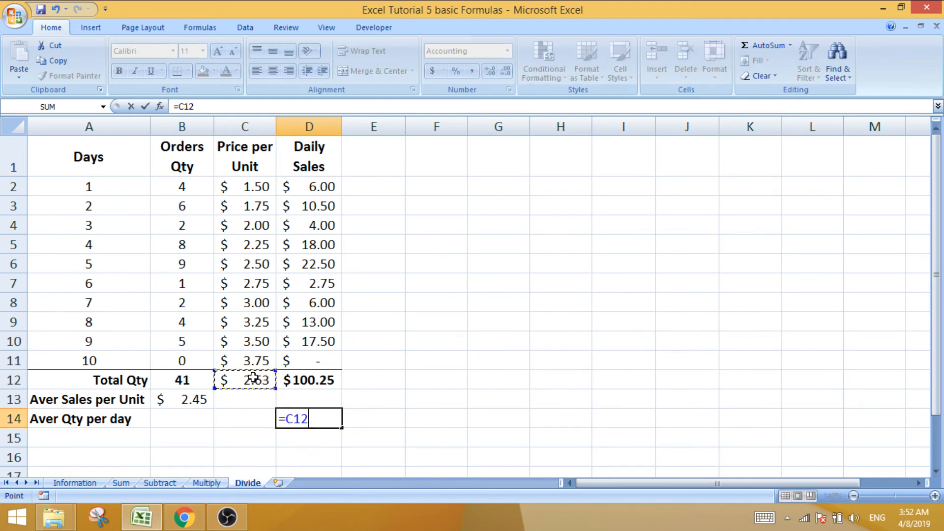
{"action": "type", "text": "-"}
{"action": "left_click", "coordinate": [199, 400]}
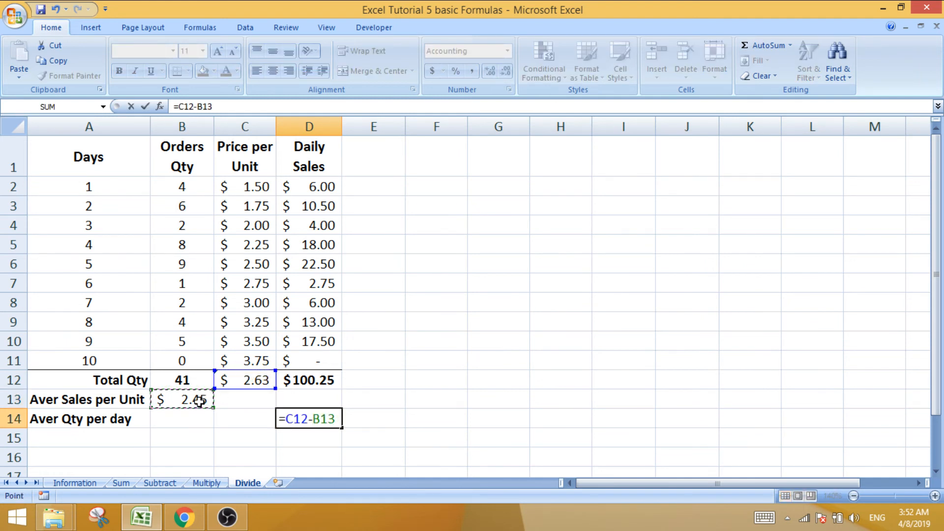
{"action": "key", "text": "Return"}
{"action": "left_click", "coordinate": [331, 423]}
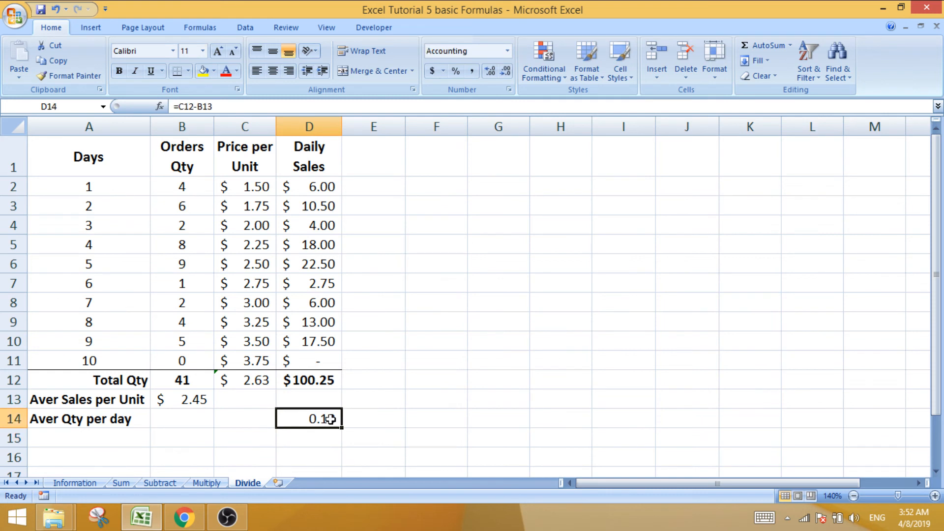
{"action": "key", "text": "Delete"}
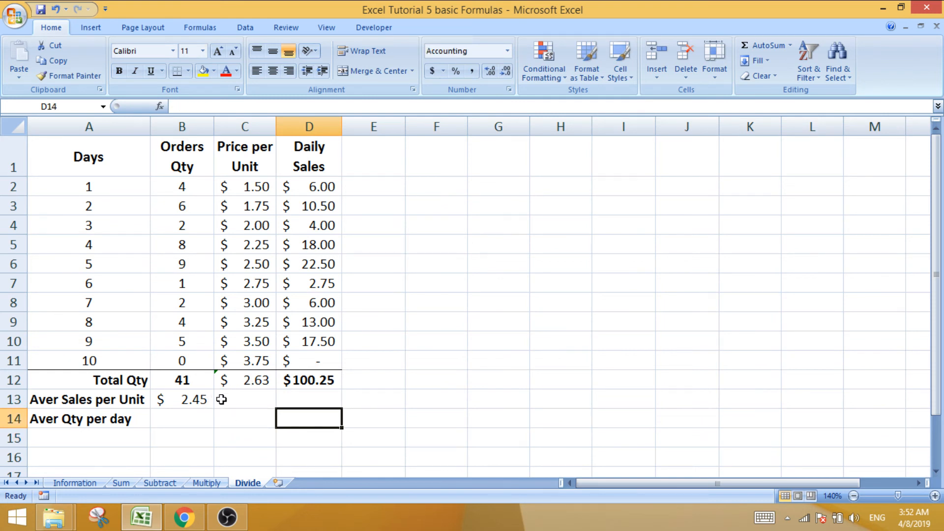
Step: Review the average sales per unit in B13 against the unit prices C2:C11 and order quantities B2:B11
{"action": "left_click", "coordinate": [197, 401]}
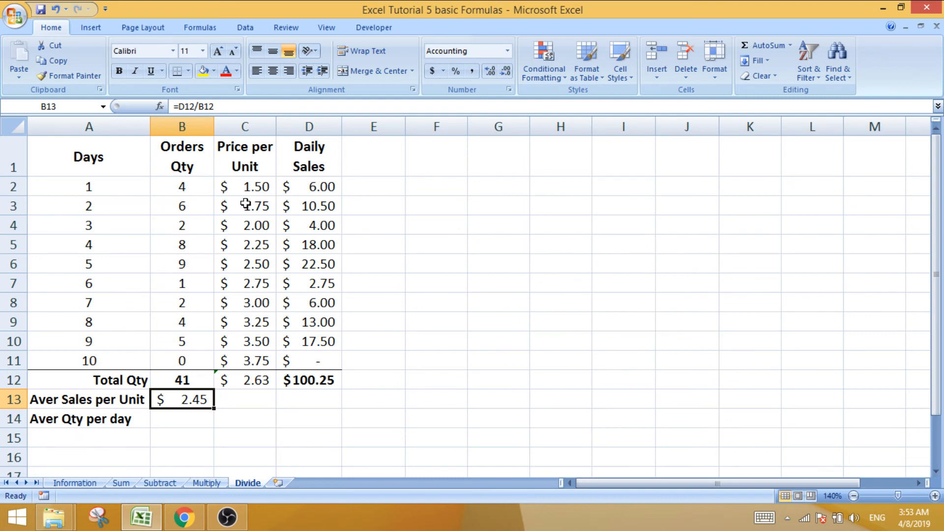
{"action": "left_click_drag", "start_coordinate": [253, 187], "coordinate": [252, 359]}
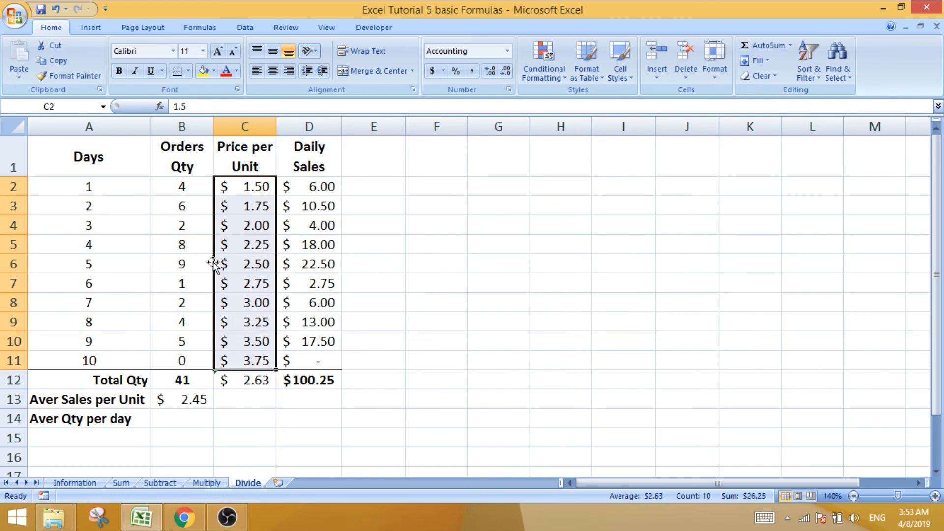
{"action": "left_click_drag", "start_coordinate": [194, 185], "coordinate": [196, 359]}
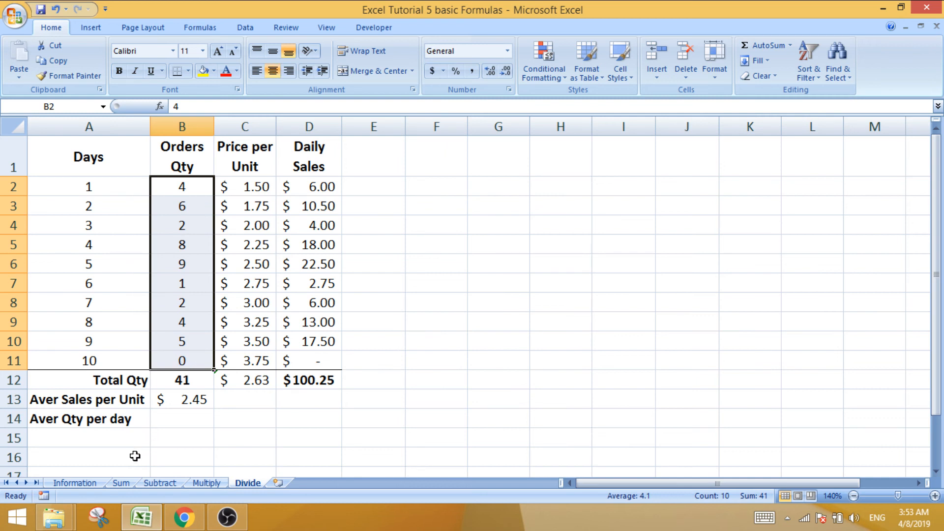
Step: Calculate the average quantity per day in B14 by dividing total quantity by the number of days with =B12/A11
{"action": "left_click", "coordinate": [182, 419]}
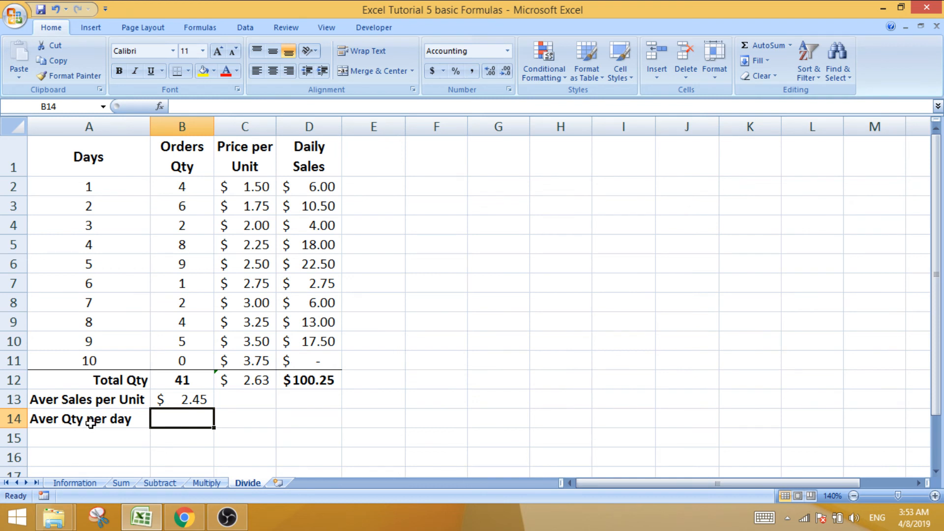
{"action": "type", "text": "="}
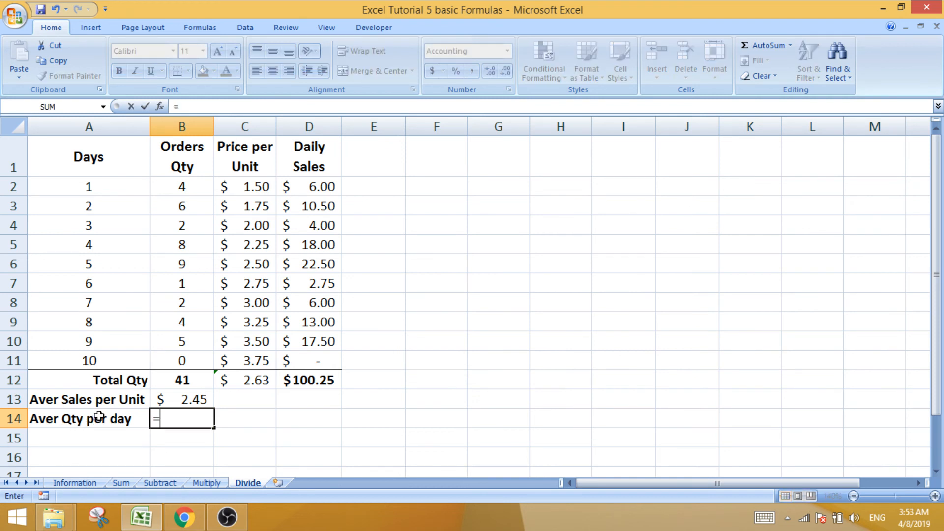
{"action": "left_click", "coordinate": [191, 380]}
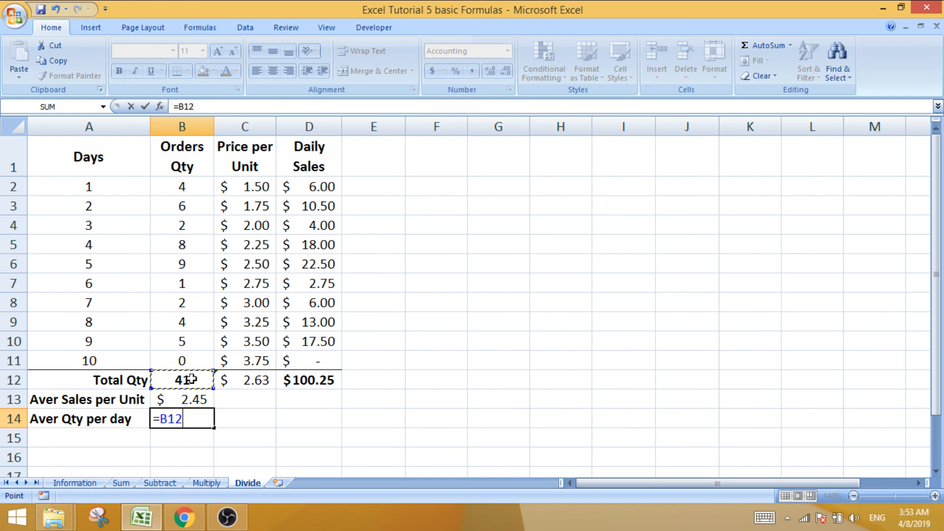
{"action": "type", "text": "/"}
{"action": "left_click", "coordinate": [101, 361]}
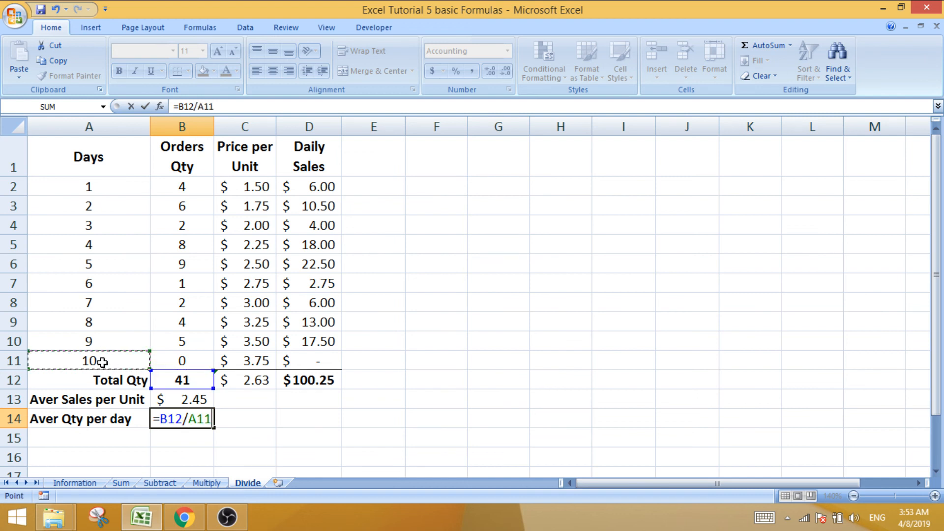
{"action": "key", "text": "Return"}
{"action": "left_click", "coordinate": [196, 417]}
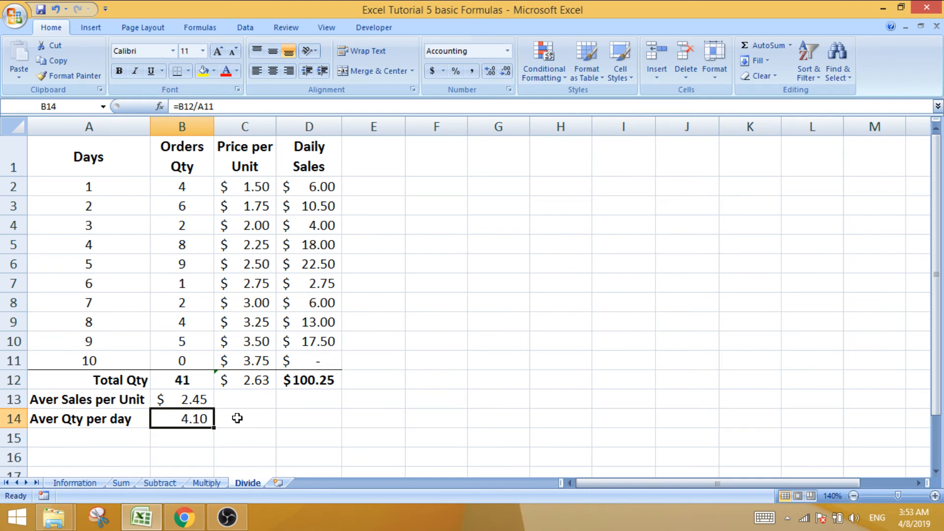
Step: Enter the same average in C14 using only typed numbers, with =41/10
{"action": "left_click", "coordinate": [237, 418]}
{"action": "type", "text": "="}
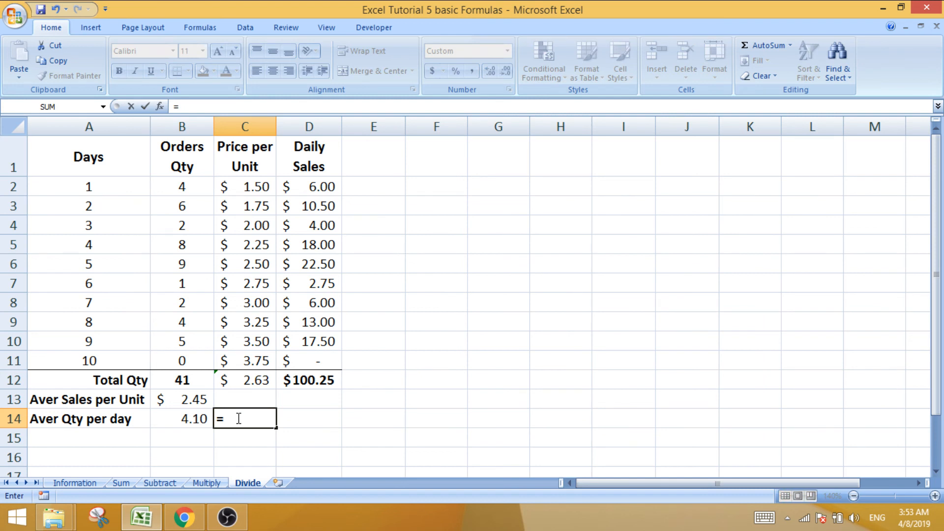
{"action": "type", "text": "41/10"}
{"action": "key", "text": "Return"}
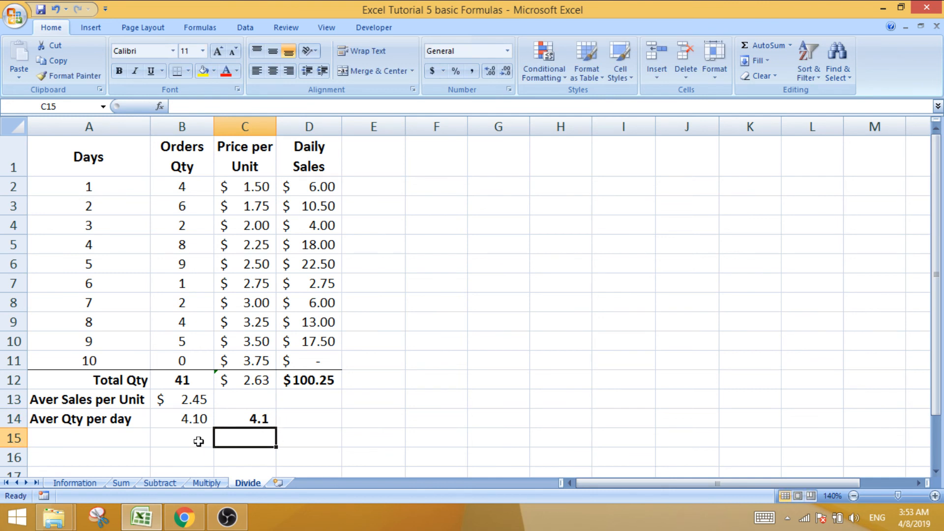
Step: Enter the same average in D14 by dividing the total quantity cell by a typed number, with =B12/10
{"action": "left_click", "coordinate": [300, 417]}
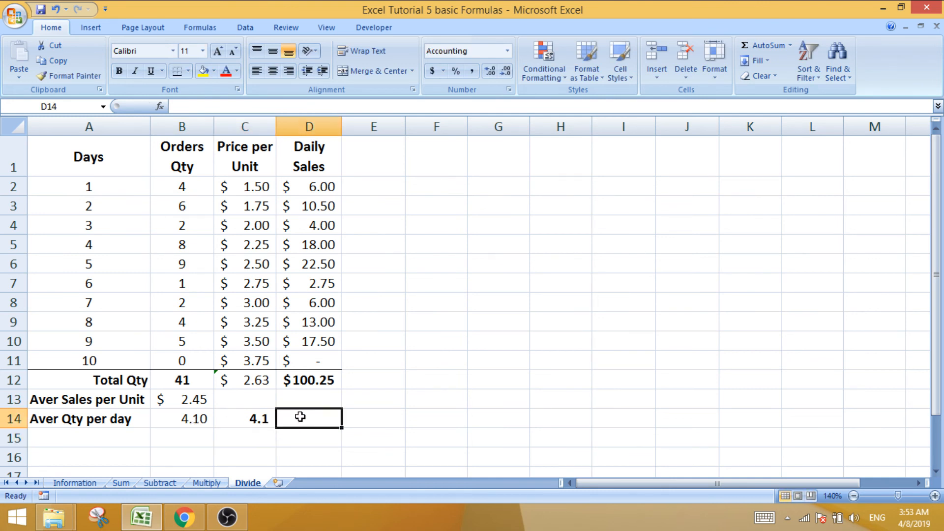
{"action": "type", "text": "="}
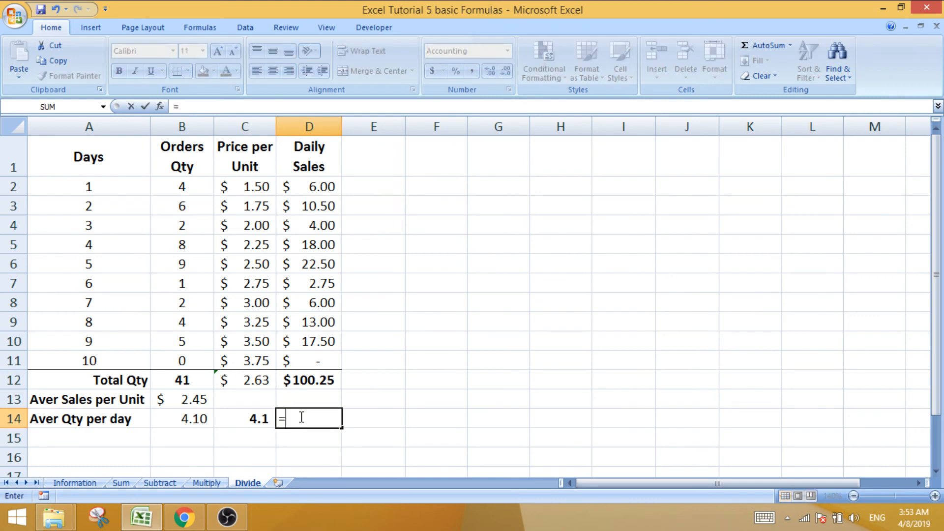
{"action": "left_click", "coordinate": [177, 381]}
{"action": "type", "text": "/10"}
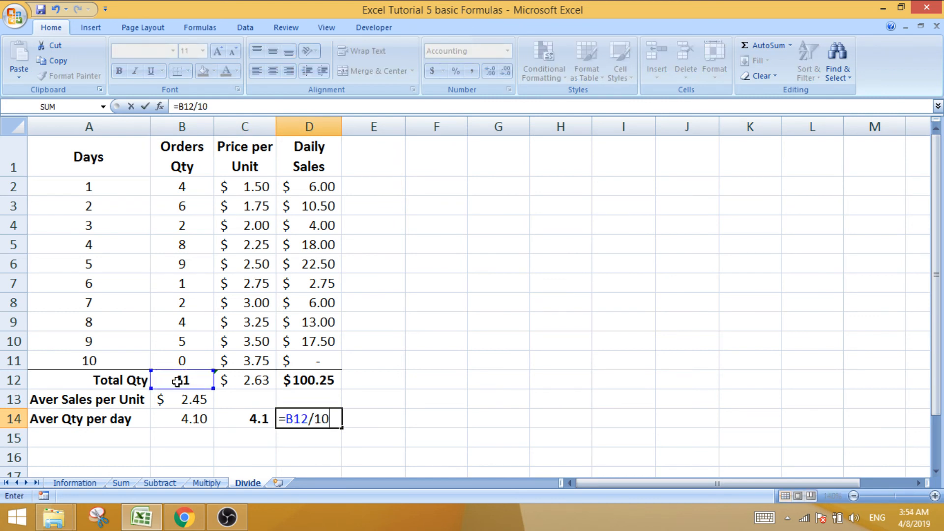
{"action": "key", "text": "Return"}
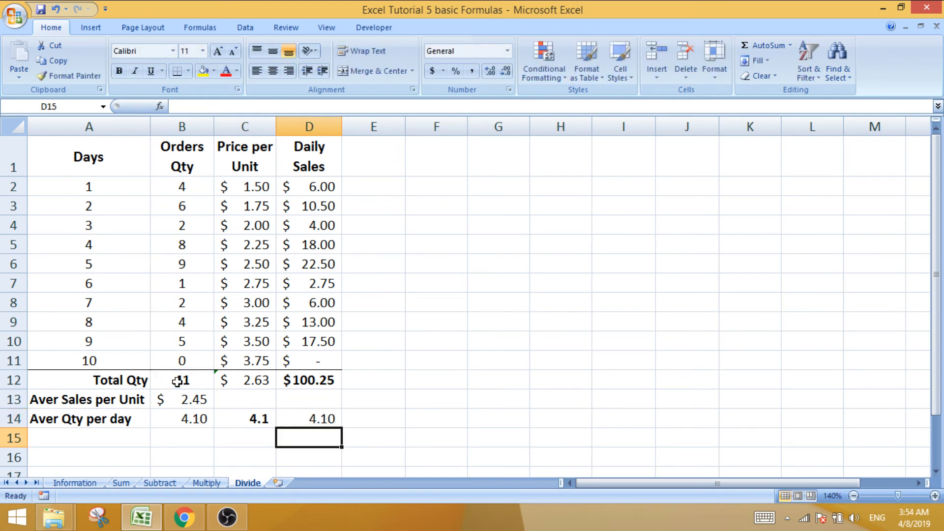
Step: Compare the three average quantity formulas in B14, C14 and D14
{"action": "left_click", "coordinate": [195, 419]}
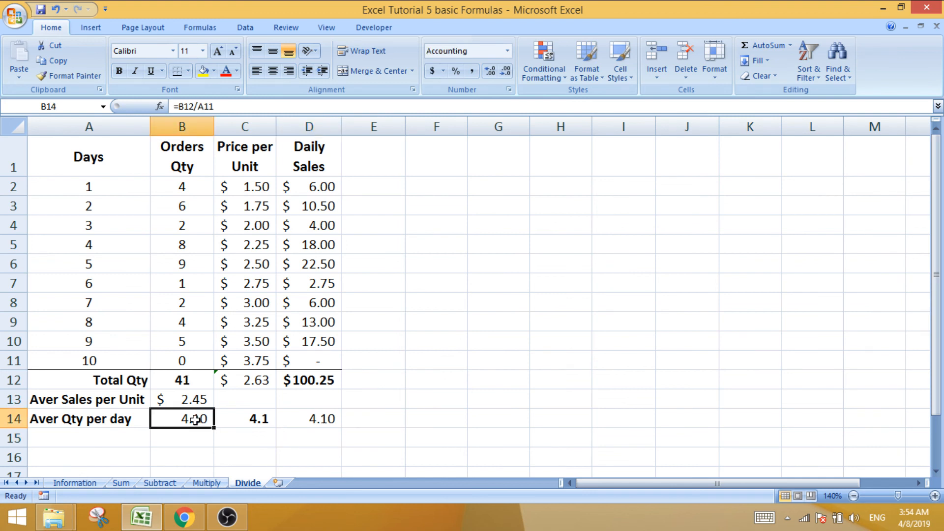
{"action": "key", "text": "Right"}
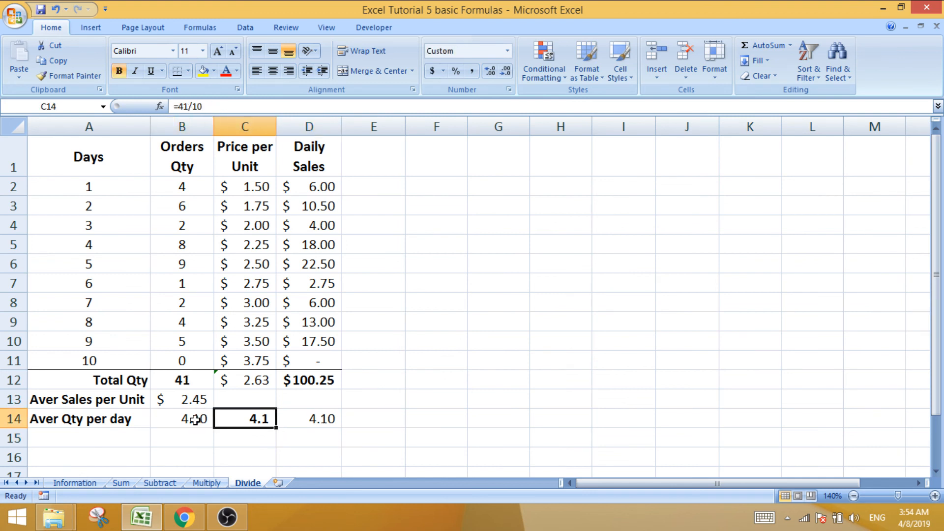
{"action": "key", "text": "Right"}
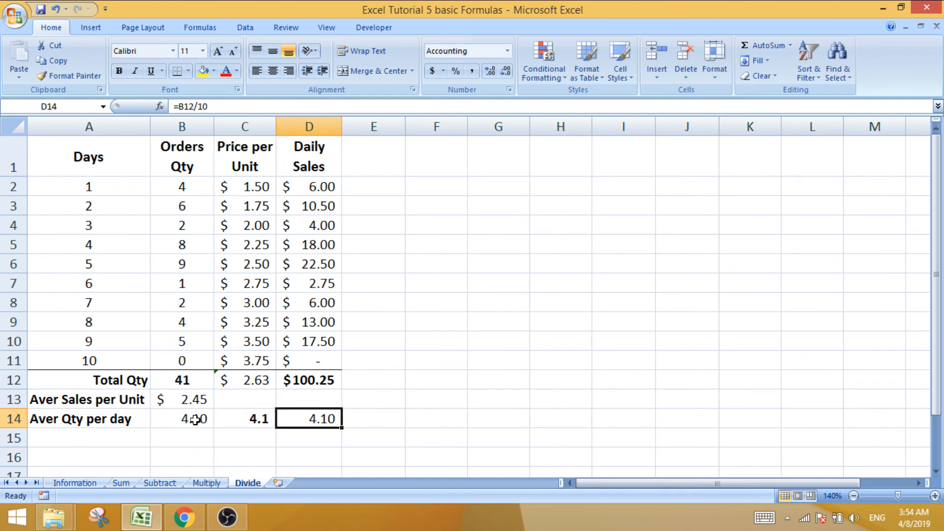
Step: Clear the alternative average formulas from C14:D14
{"action": "left_click", "coordinate": [201, 433]}
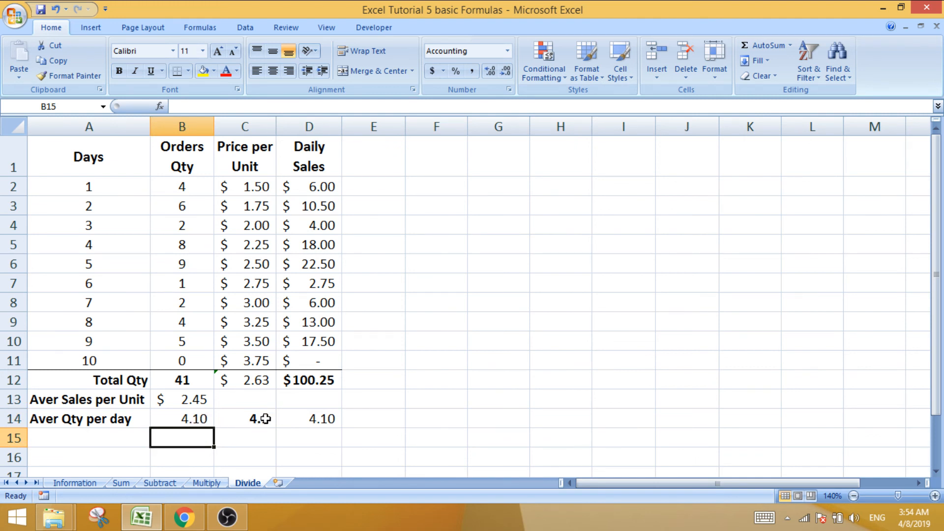
{"action": "left_click_drag", "start_coordinate": [261, 419], "coordinate": [334, 421]}
{"action": "key", "text": "Delete"}
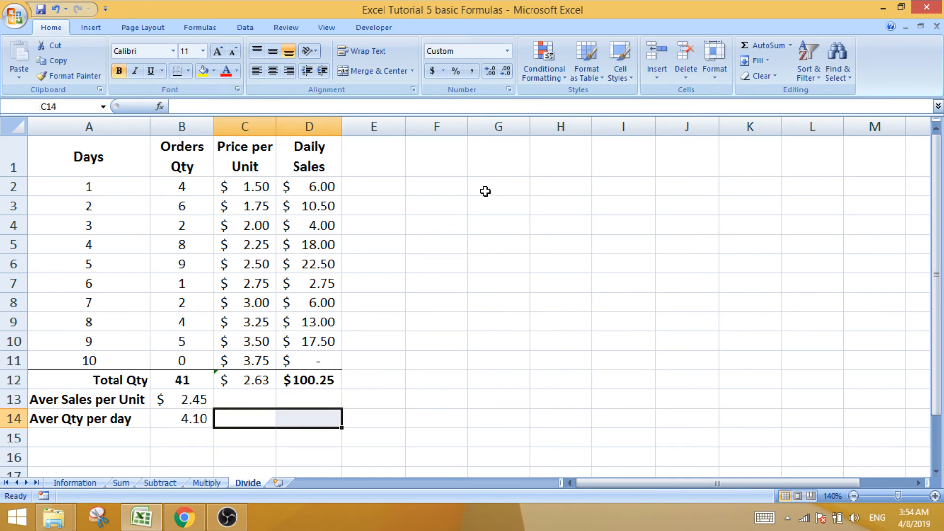
Step: Enter the headers DAYS, ORDERS, PRICE and SALES in F1:I1 for a second table
{"action": "left_click", "coordinate": [449, 163]}
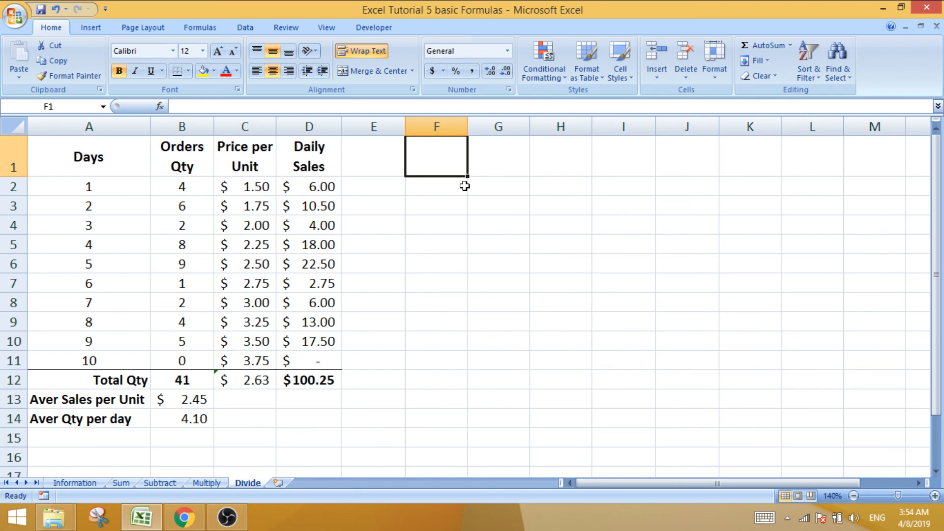
{"action": "type", "text": "DAY"}
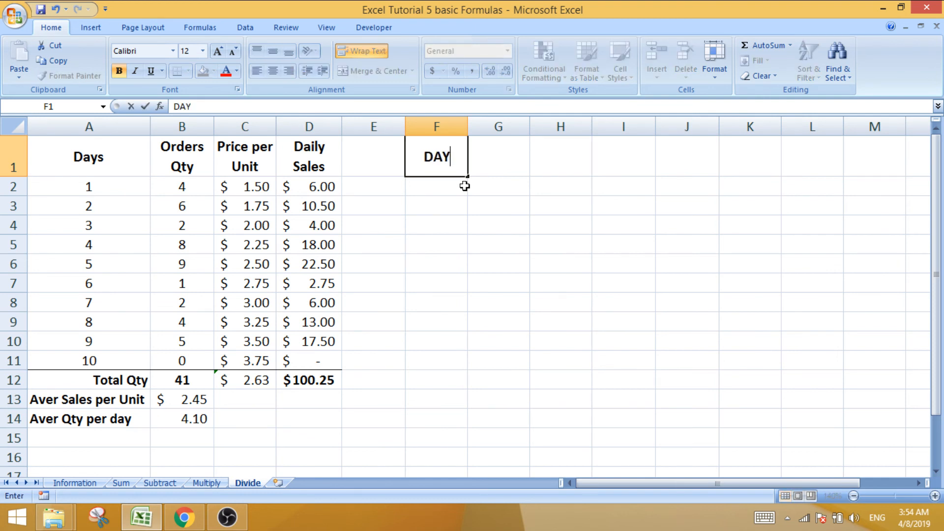
{"action": "type", "text": "S"}
{"action": "key", "text": "Tab"}
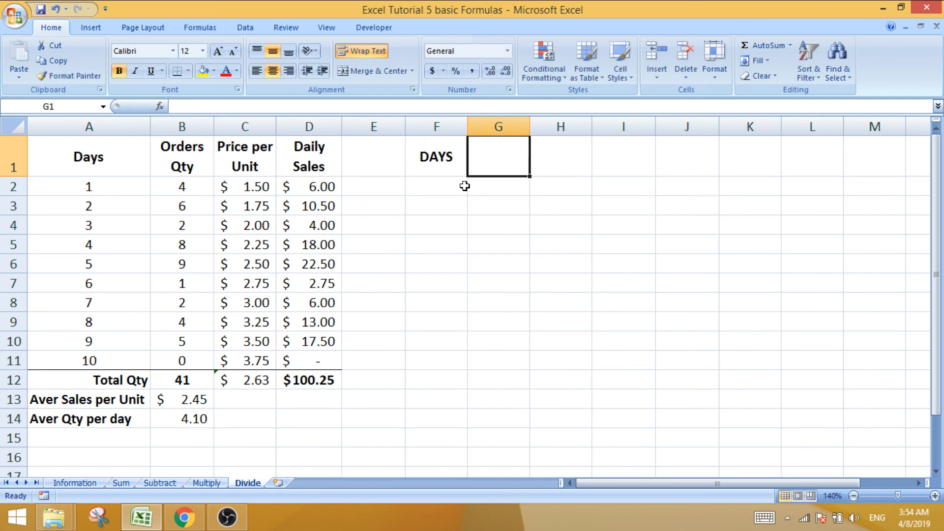
{"action": "type", "text": "ORDERS"}
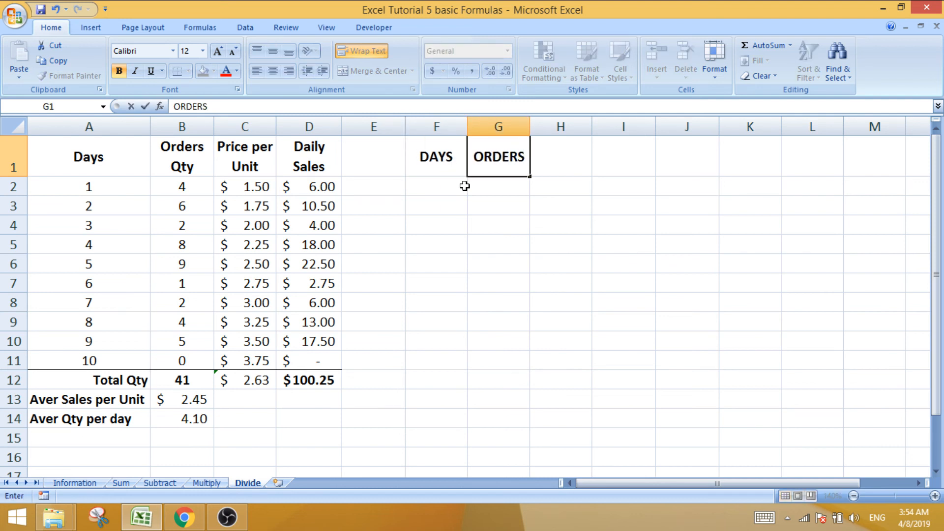
{"action": "key", "text": "Tab"}
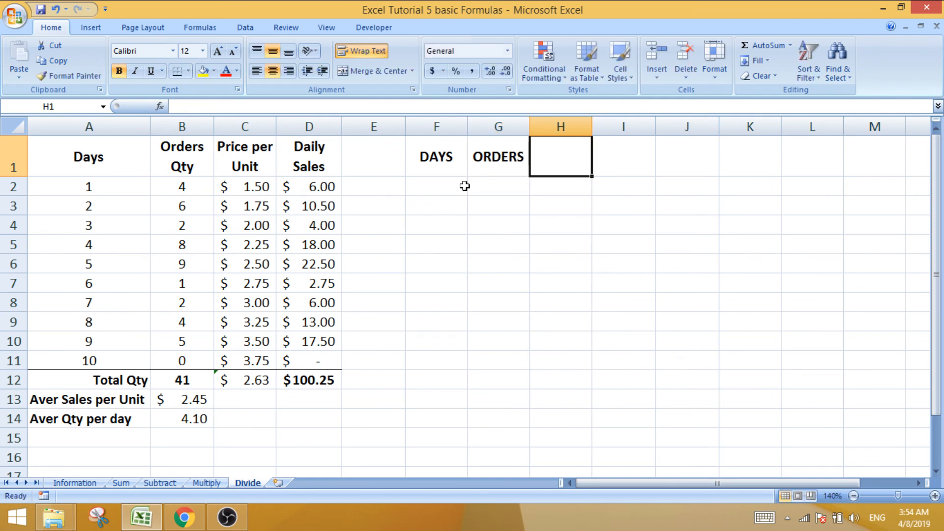
{"action": "type", "text": "PRICE"}
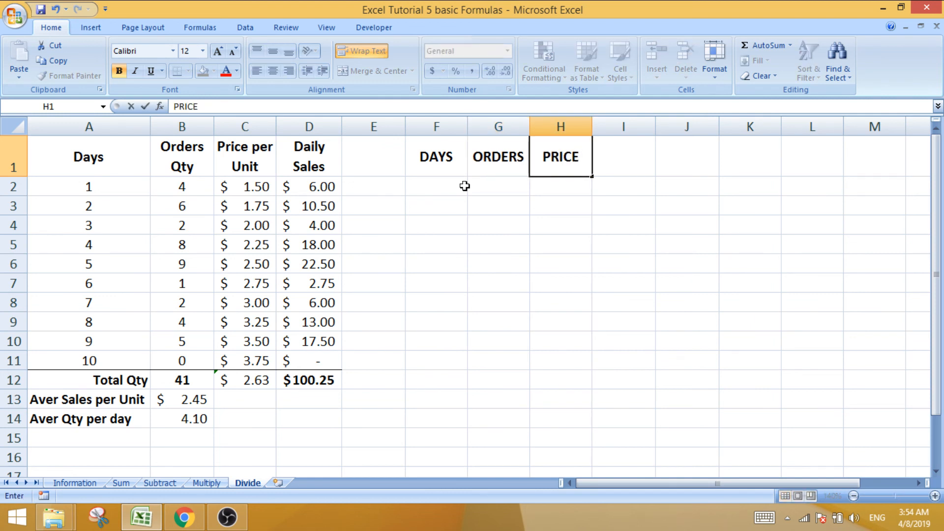
{"action": "key", "text": "Tab"}
{"action": "type", "text": "SALES"}
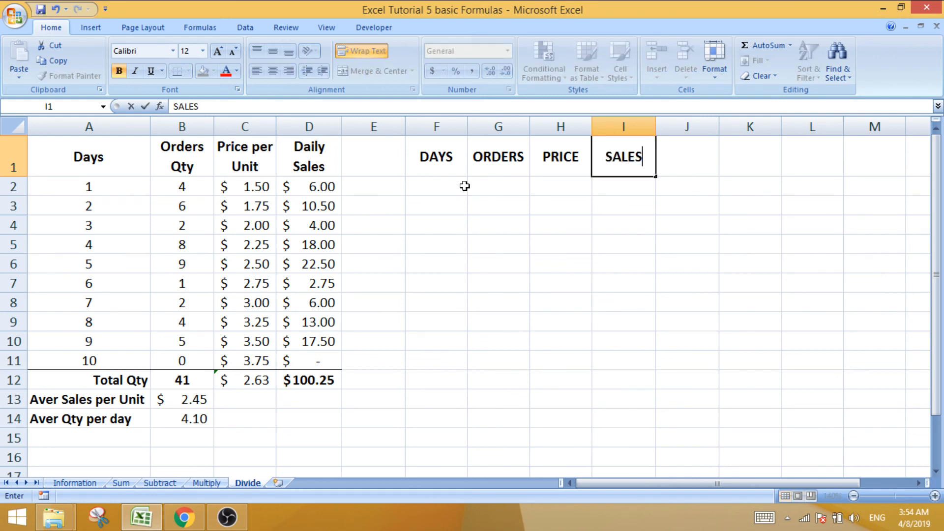
{"action": "key", "text": "Return"}
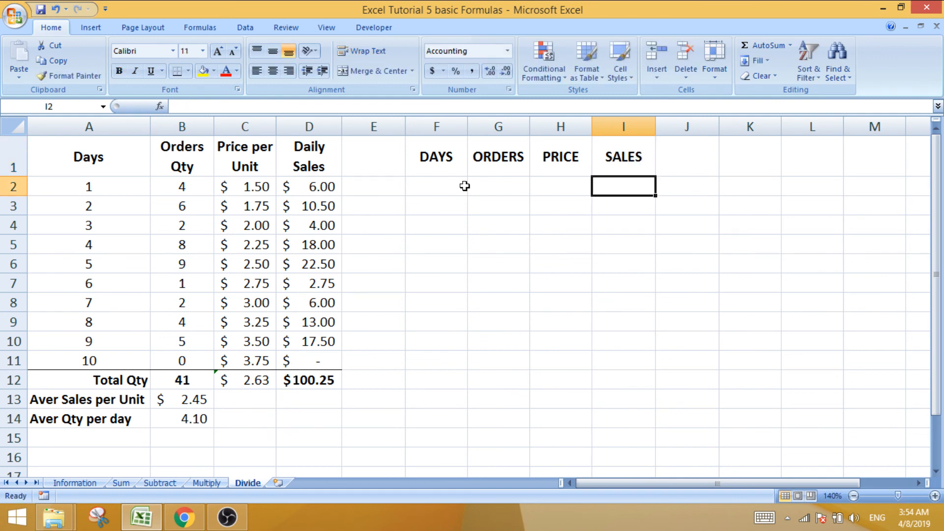
Step: Enter 20 under DAYS in F2 and 4.1 under ORDERS in G2
{"action": "left_click", "coordinate": [448, 190]}
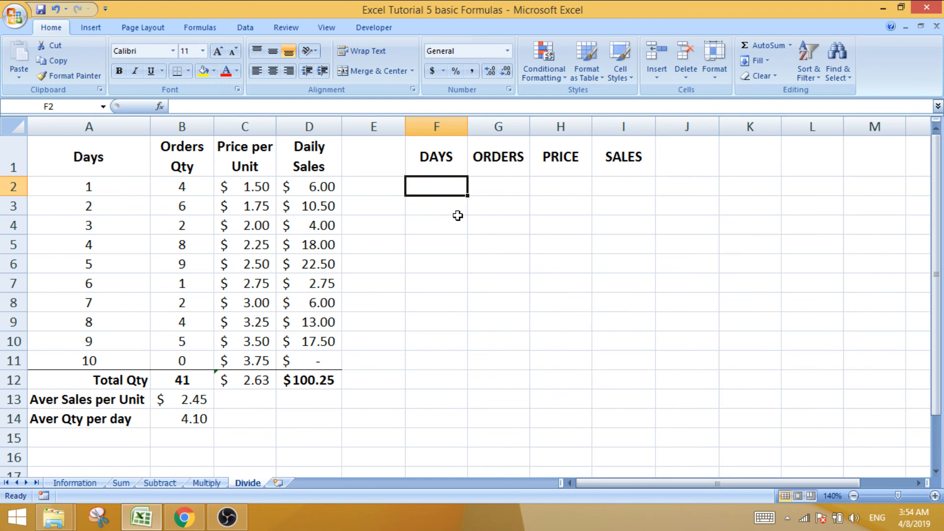
{"action": "type", "text": "20"}
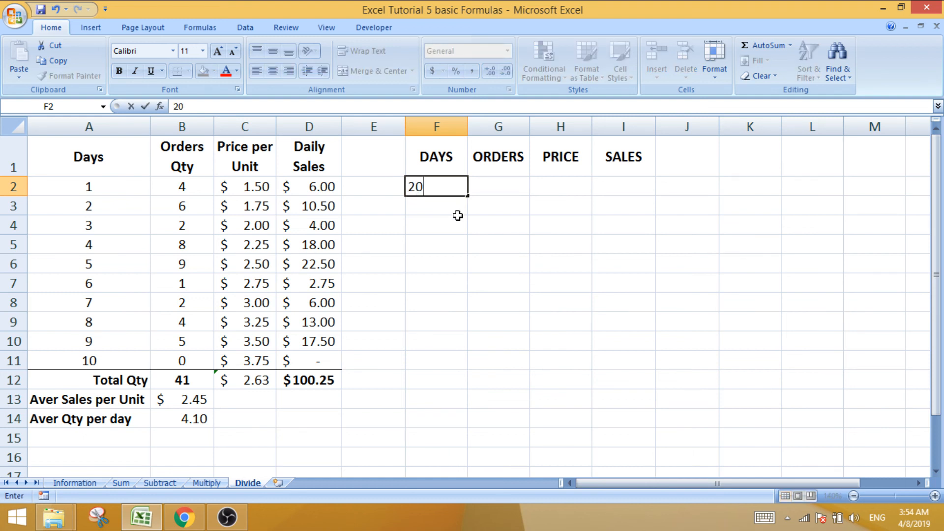
{"action": "left_click", "coordinate": [457, 216]}
{"action": "left_click", "coordinate": [489, 191]}
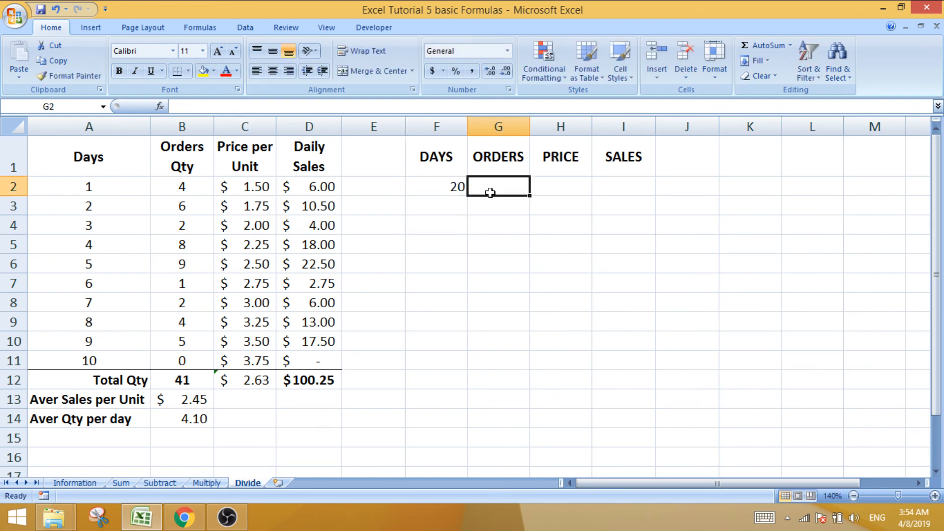
{"action": "type", "text": "4.1"}
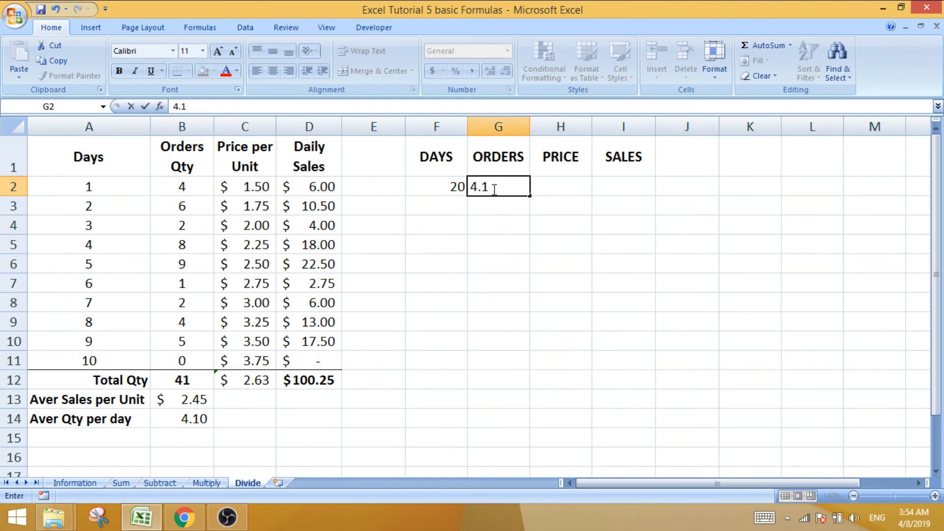
{"action": "key", "text": "Return"}
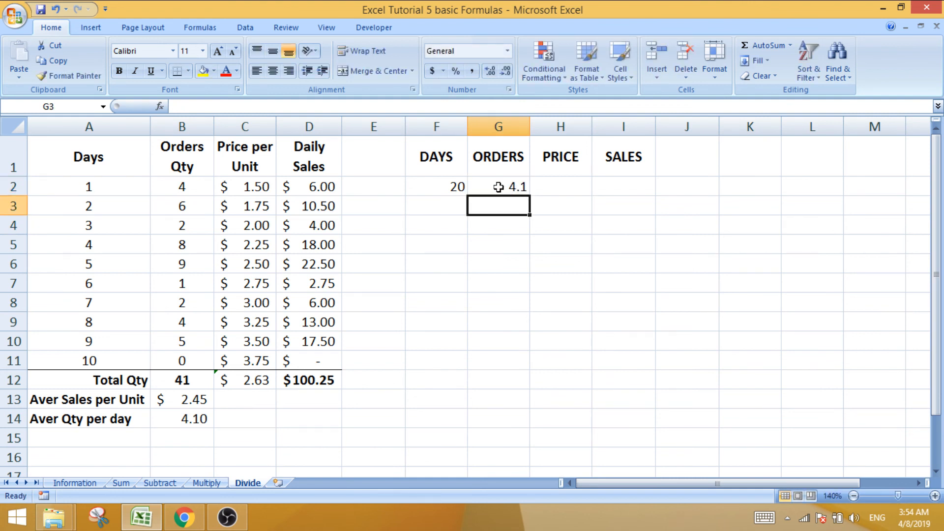
Step: Check the average sales per unit in B13 and enter it as 2.45 under PRICE in H2
{"action": "left_click", "coordinate": [547, 186]}
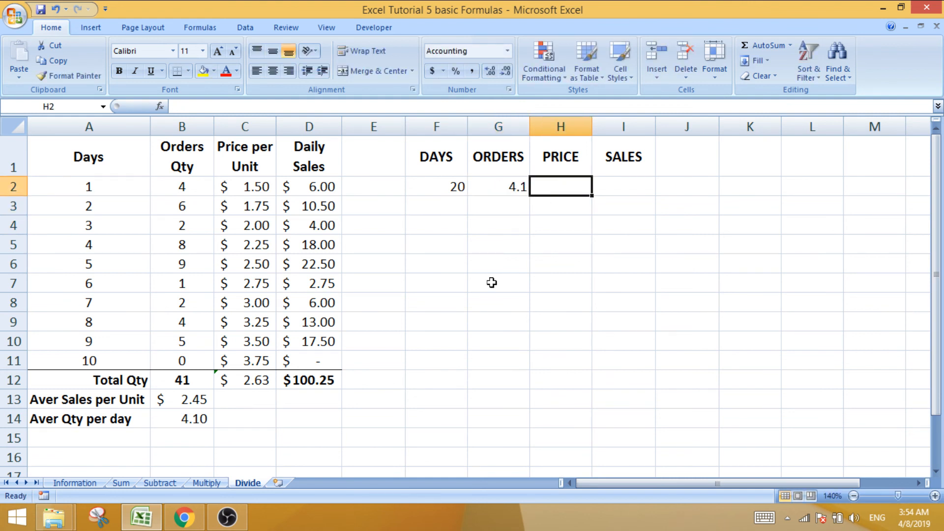
{"action": "left_click", "coordinate": [188, 401]}
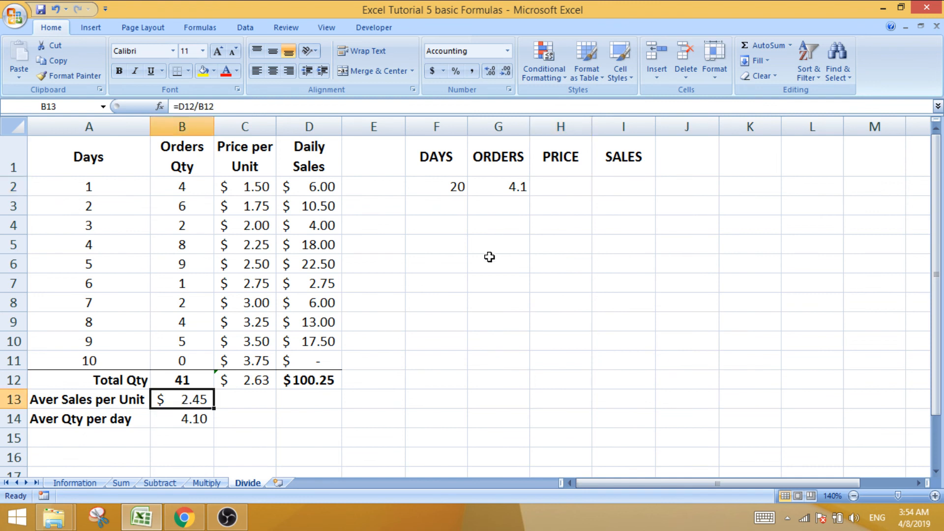
{"action": "left_click", "coordinate": [560, 184]}
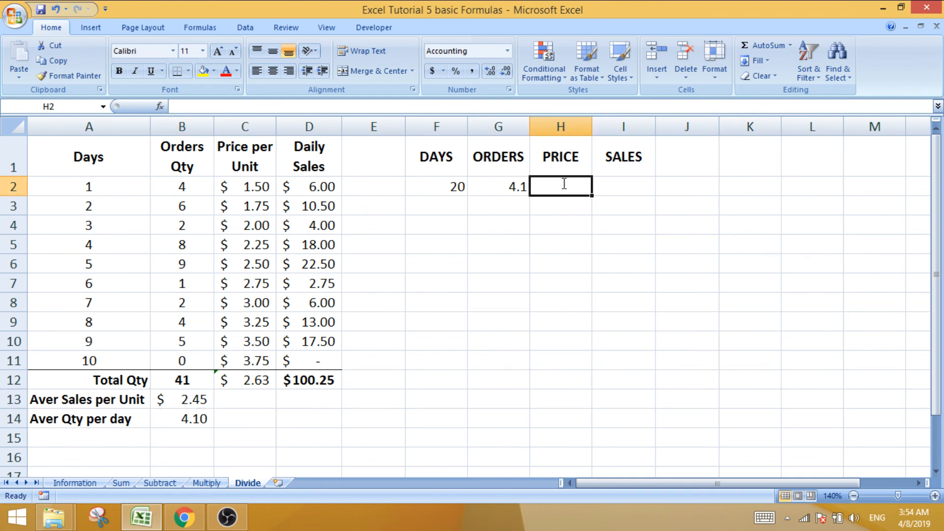
{"action": "type", "text": "2.45"}
{"action": "left_click", "coordinate": [586, 248]}
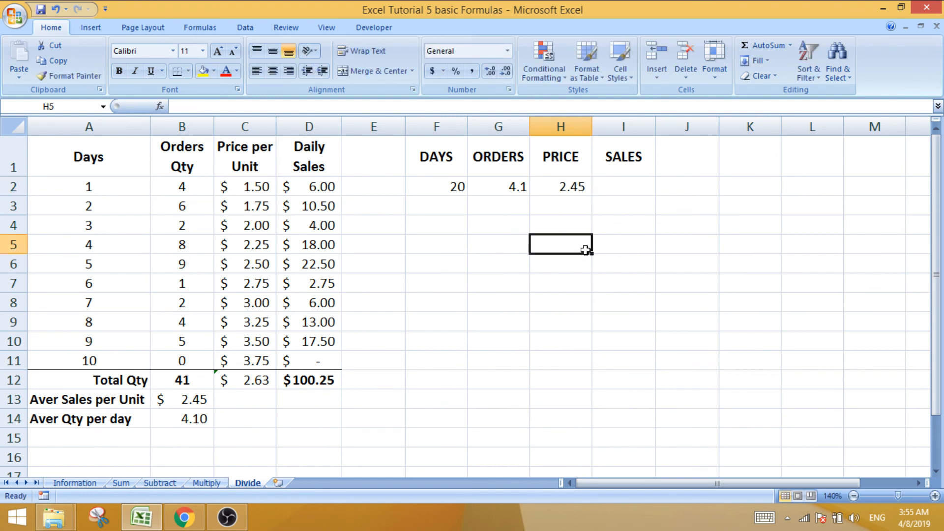
Step: Calculate the sales in I2 by multiplying days, orders and price with =F2*G2*H2
{"action": "left_click", "coordinate": [607, 187]}
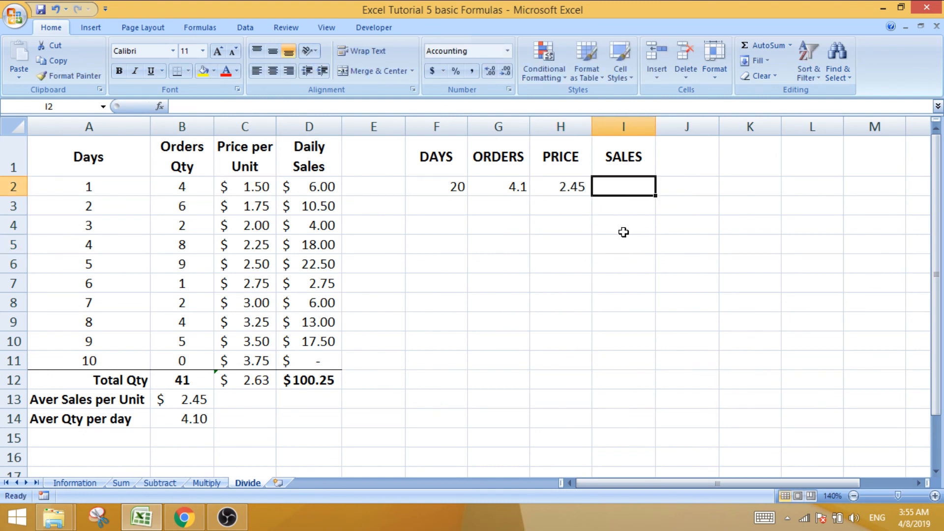
{"action": "type", "text": "="}
{"action": "left_click", "coordinate": [453, 188]}
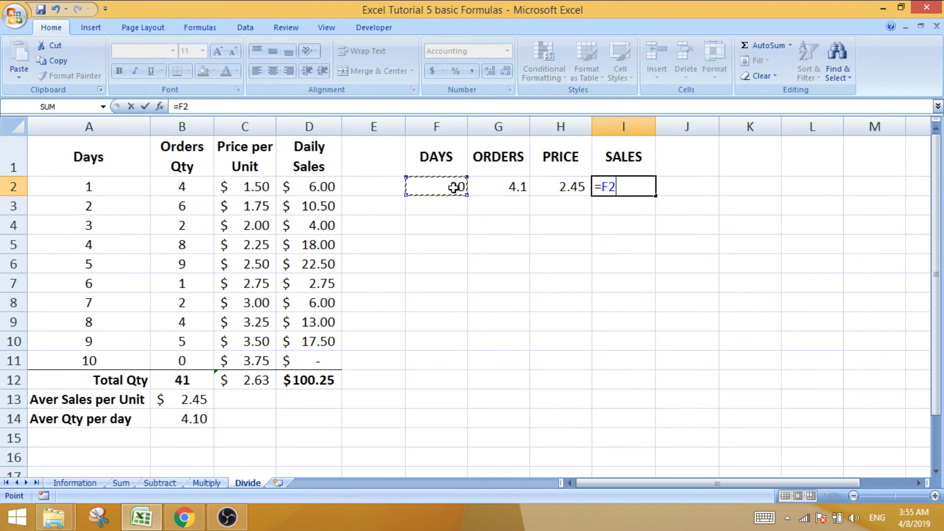
{"action": "type", "text": "*"}
{"action": "left_click", "coordinate": [509, 187]}
{"action": "type", "text": "*"}
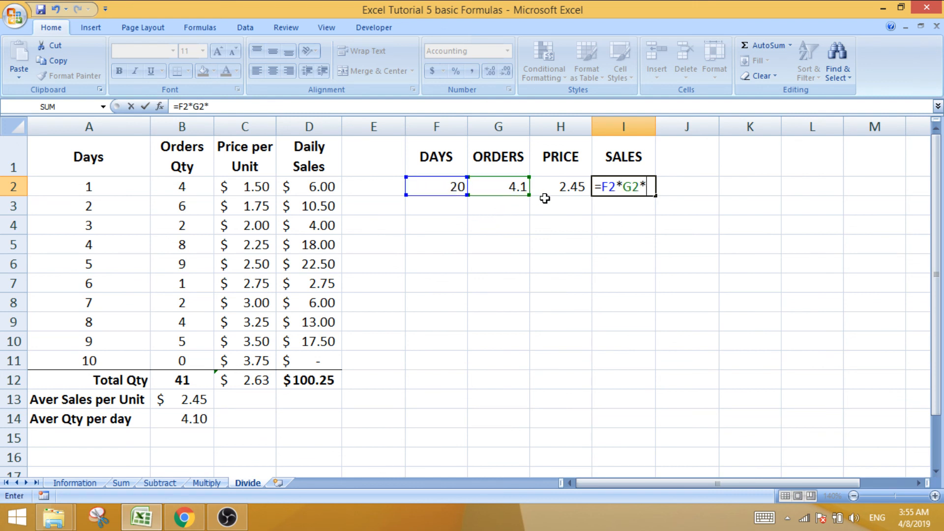
{"action": "left_click", "coordinate": [559, 187]}
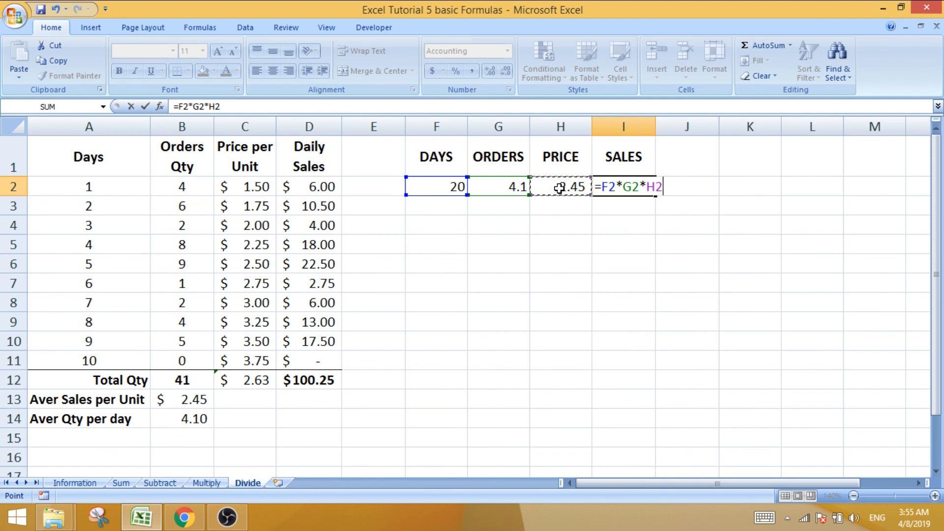
{"action": "key", "text": "Return"}
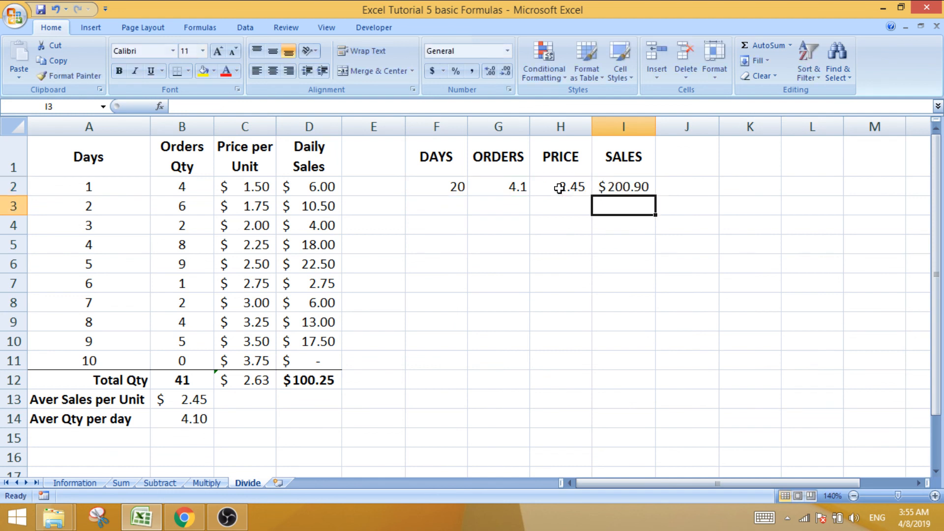
Step: Review the days, orders and price cells and how the sales formula in I2 refers to them
{"action": "left_click", "coordinate": [453, 186]}
{"action": "left_click_drag", "start_coordinate": [511, 186], "coordinate": [539, 189]}
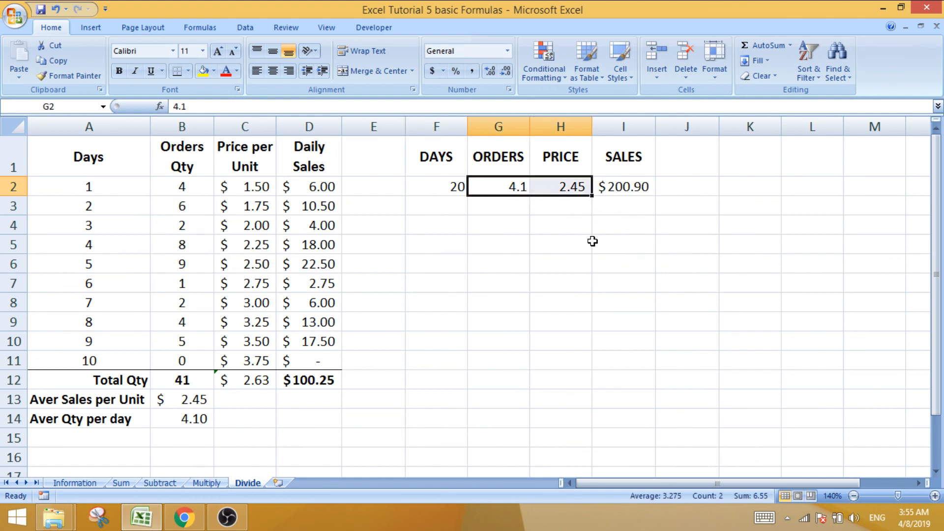
{"action": "left_click", "coordinate": [623, 185]}
{"action": "double_click", "coordinate": [625, 185]}
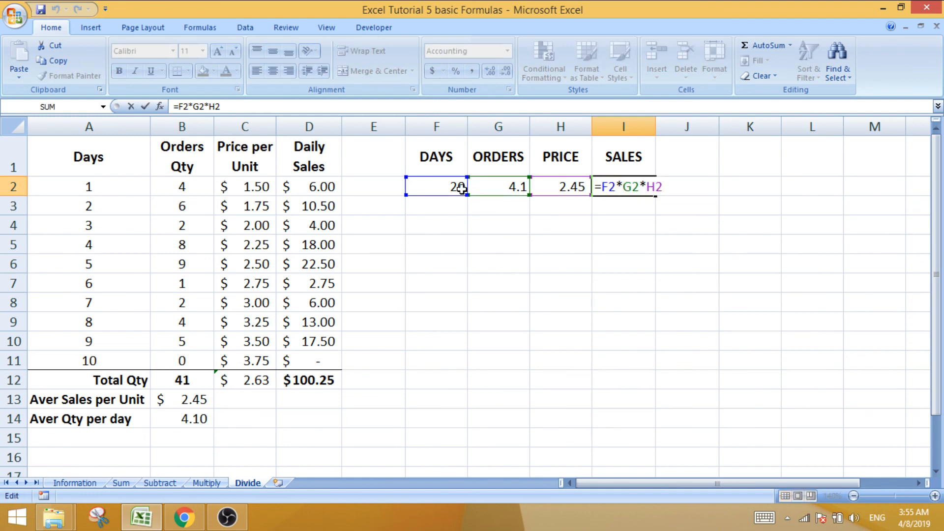
{"action": "key", "text": "Return"}
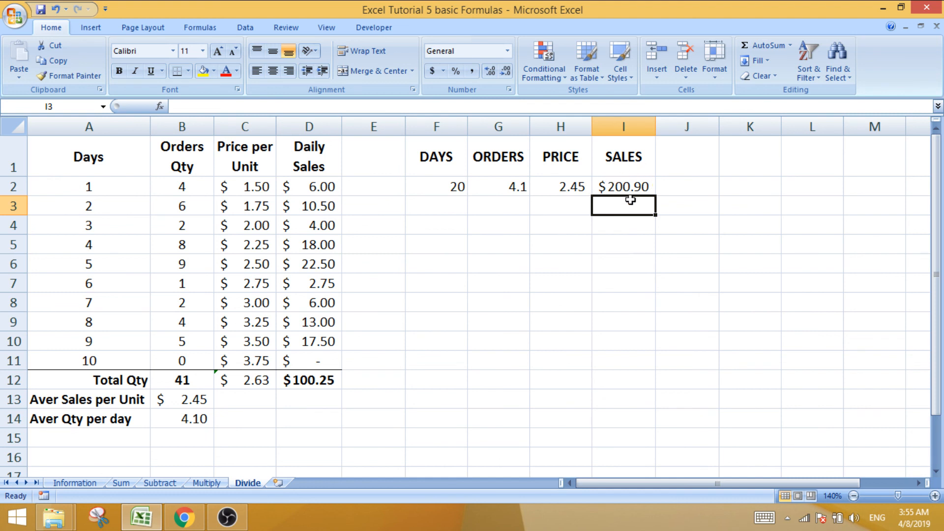
Step: Change the number of days in F2 to 30 to recalculate the sales
{"action": "left_click", "coordinate": [448, 187]}
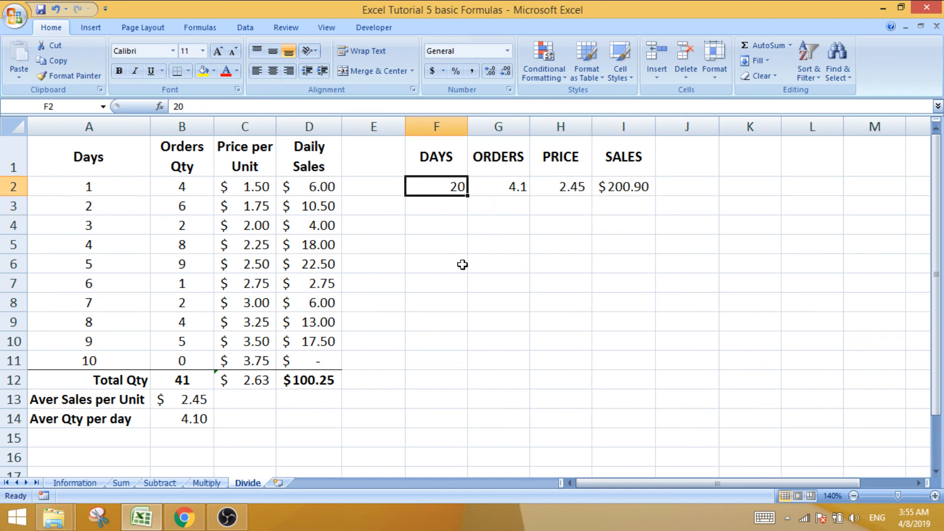
{"action": "type", "text": "30"}
{"action": "key", "text": "Return"}
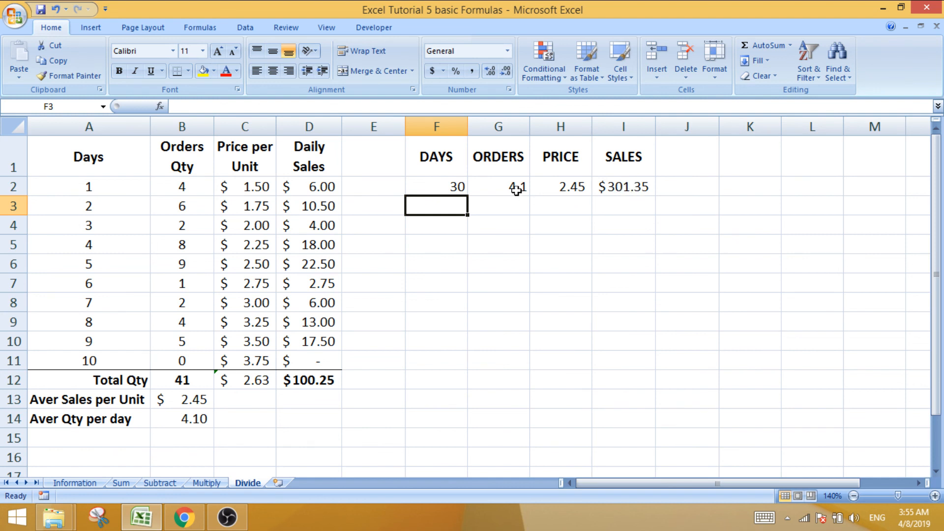
Step: Change the price in H2 to 2.63 and check the recalculated sales in I2
{"action": "left_click", "coordinate": [547, 186]}
{"action": "type", "text": "2.63"}
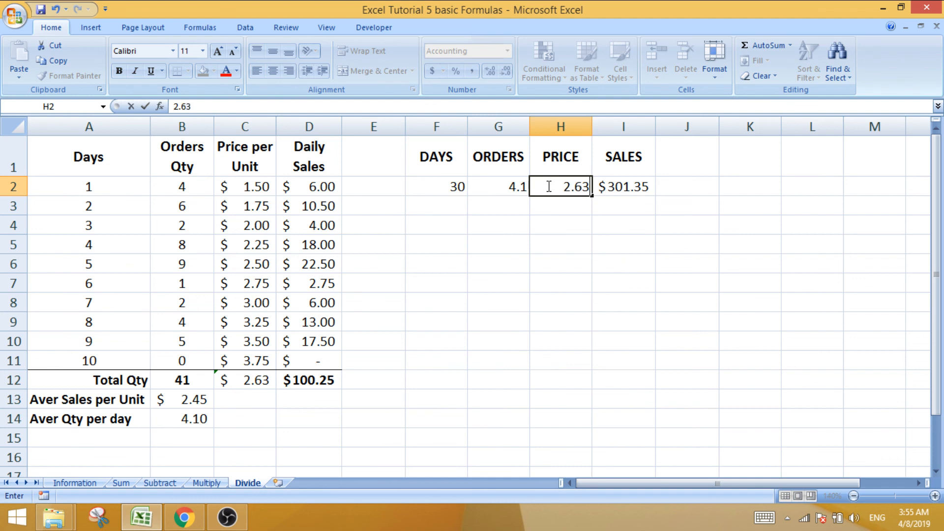
{"action": "key", "text": "Return"}
{"action": "left_click", "coordinate": [613, 223]}
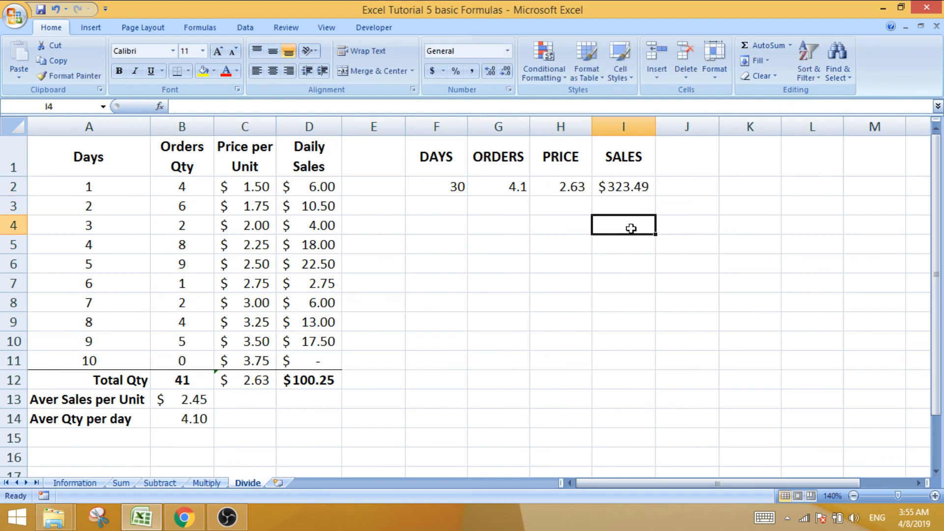
{"action": "left_click", "coordinate": [636, 189]}
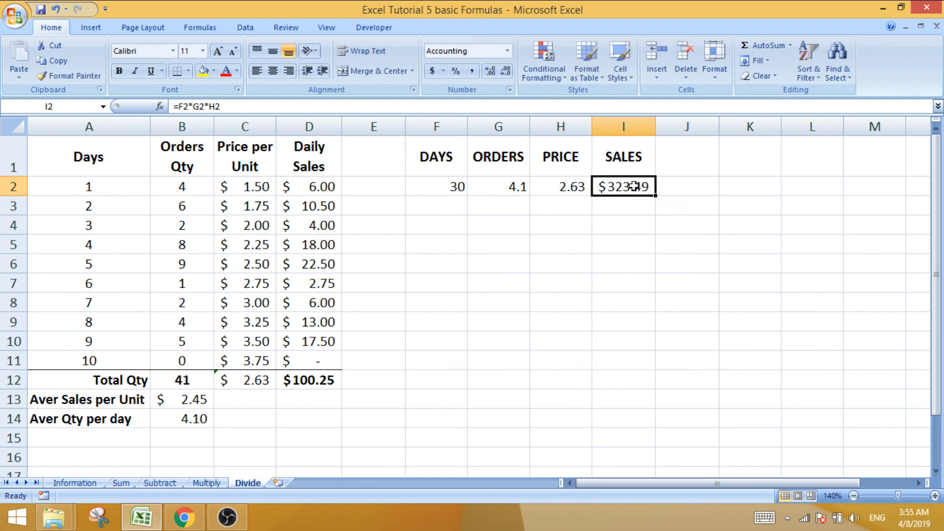